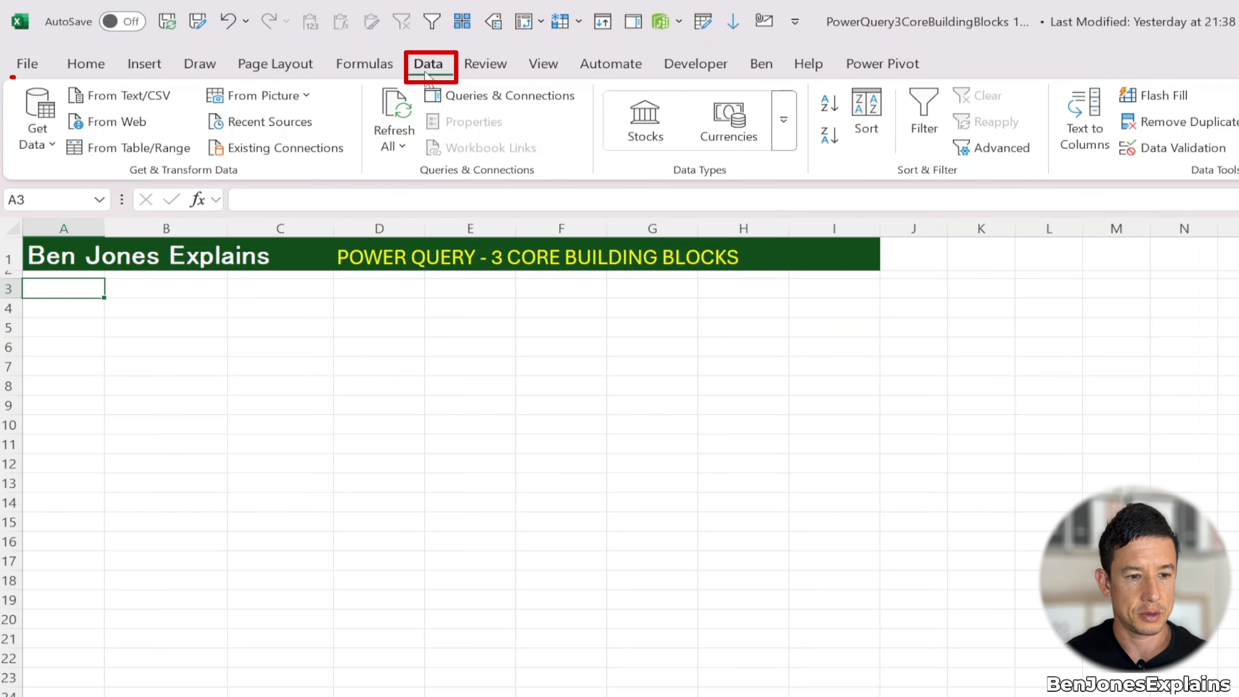
Open the Power Query Editor and start creating a new table from manually entered data
{"action": "left_click", "coordinate": [44, 145]}
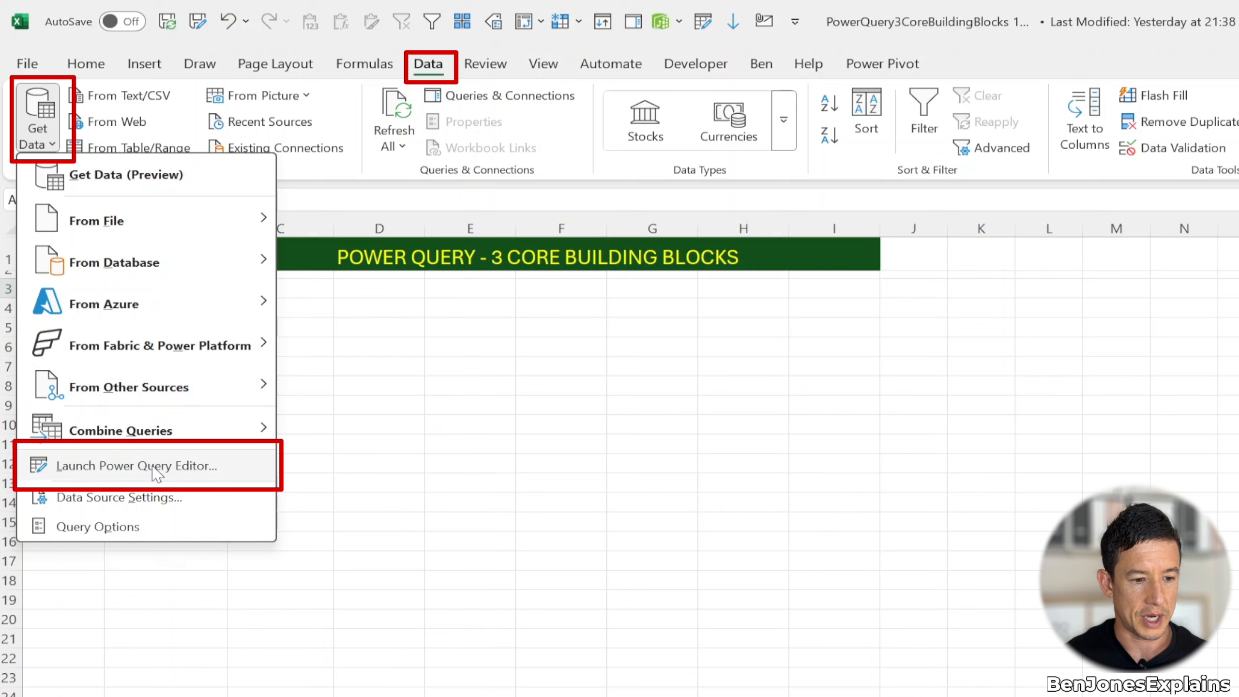
{"action": "left_click", "coordinate": [296, 389]}
{"action": "key", "text": "alt+F12"}
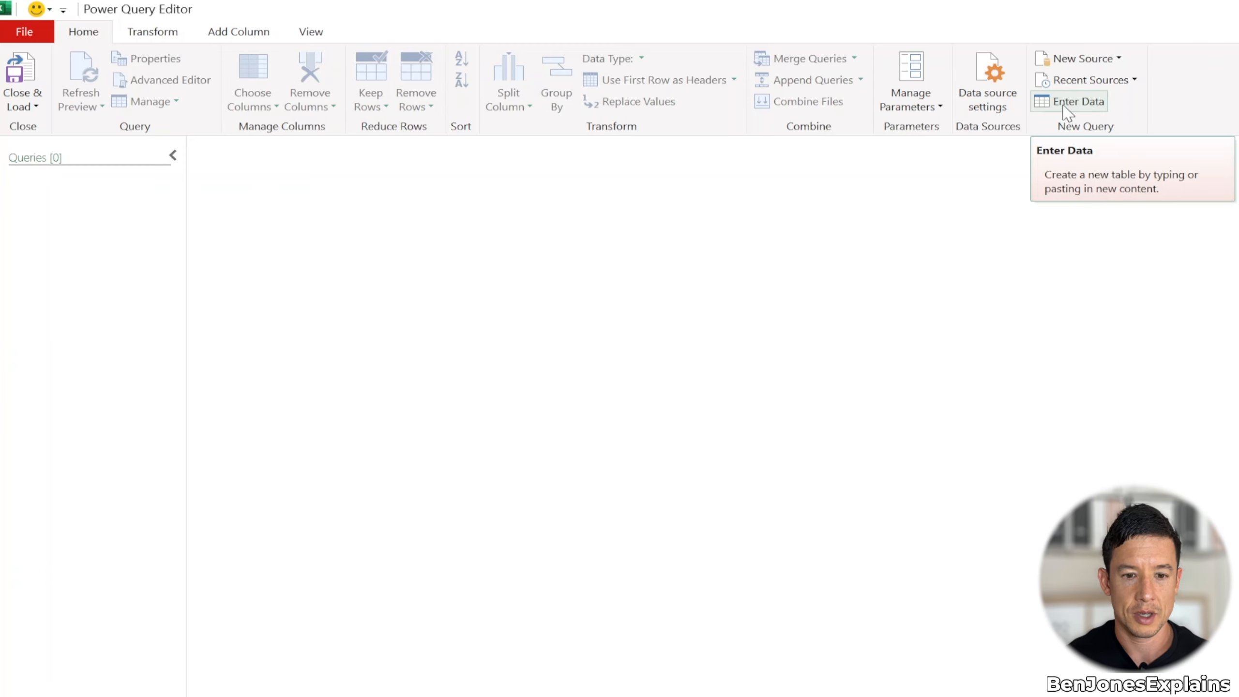
{"action": "left_click", "coordinate": [1089, 105]}
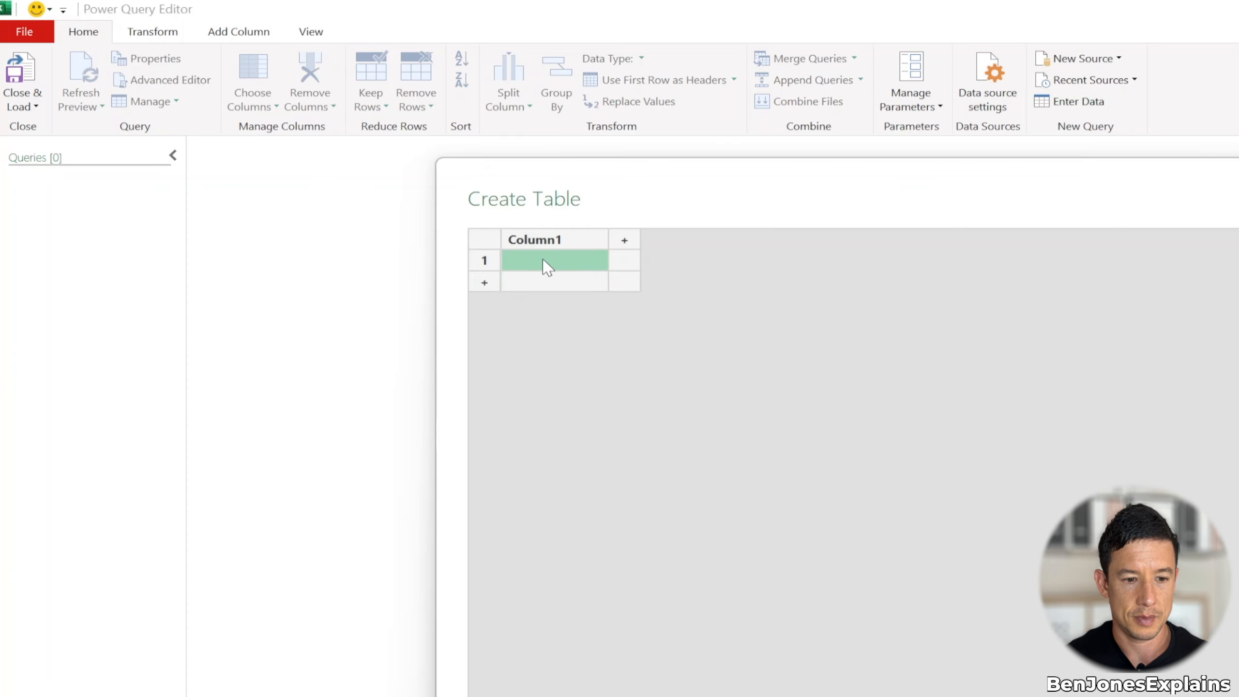
Rename the first column of the new table as Names
{"action": "left_click", "coordinate": [542, 240]}
{"action": "left_click", "coordinate": [542, 239]}
{"action": "type", "text": "nam,"}
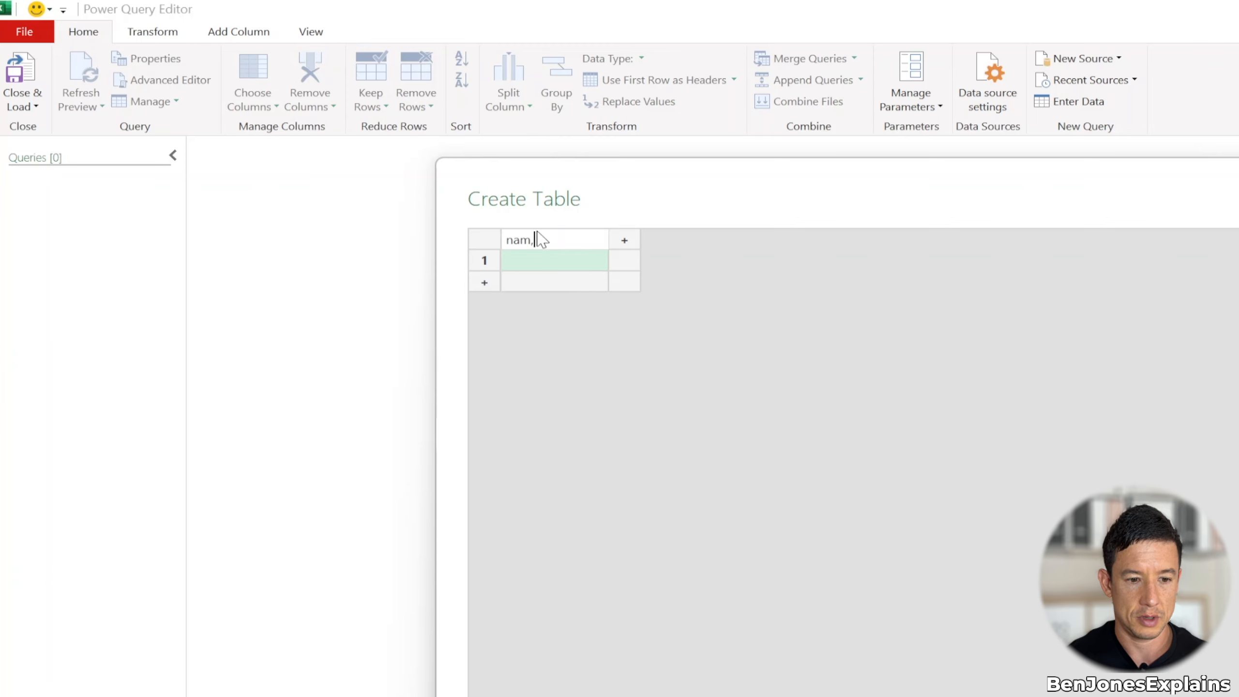
{"action": "key", "text": "BackSpace"}
{"action": "key", "text": "BackSpace"}
{"action": "key", "text": "BackSpace"}
{"action": "key", "text": "BackSpace"}
{"action": "type", "text": "Names"}
{"action": "key", "text": "Return"}
Fill the Names column with three sample first names, one per row
{"action": "left_click", "coordinate": [550, 264]}
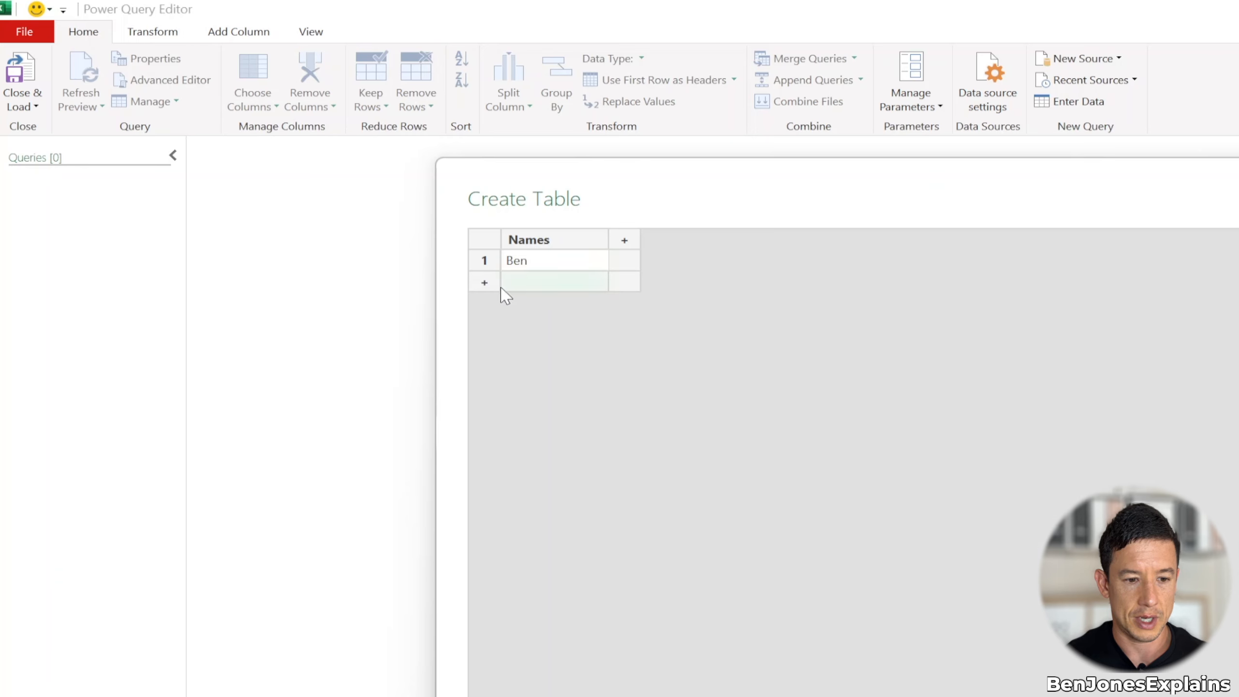
{"action": "left_click", "coordinate": [485, 283]}
{"action": "type", "text": "Tom"}
{"action": "key", "text": "Return"}
{"action": "type", "text": "Sarah"}
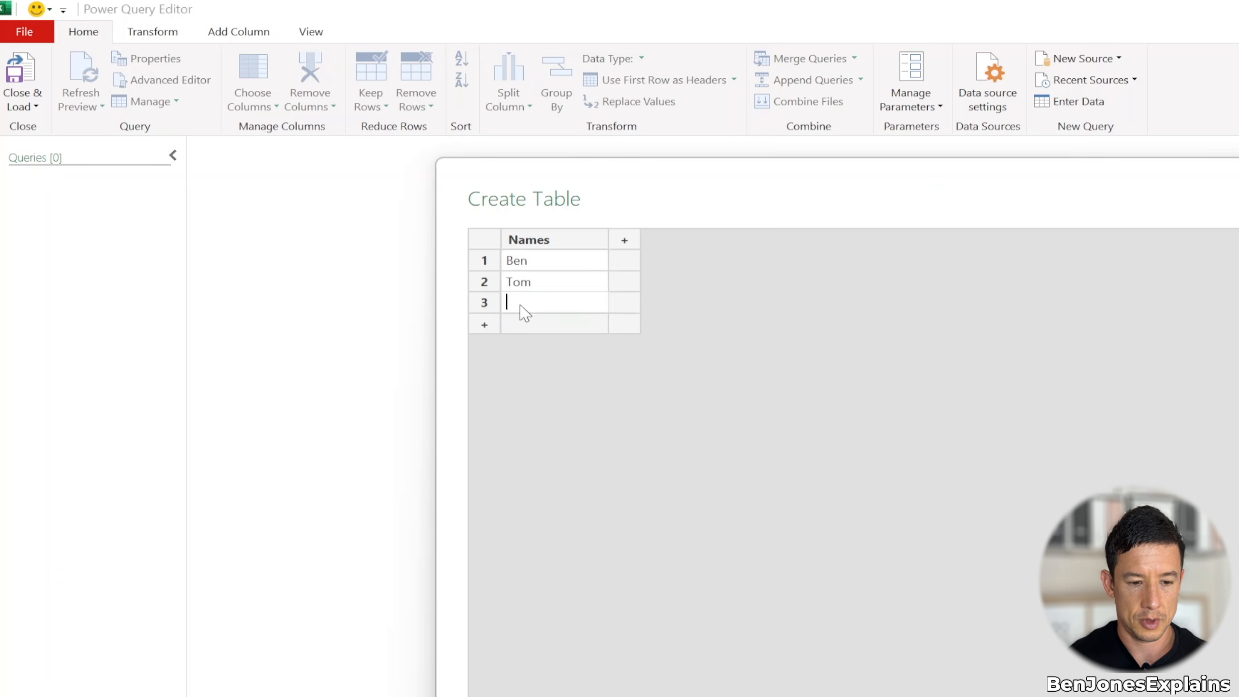
{"action": "key", "text": "Return"}
Add a second column named Age and fill its first three rows with 50, 20 and 30
{"action": "left_click", "coordinate": [624, 240]}
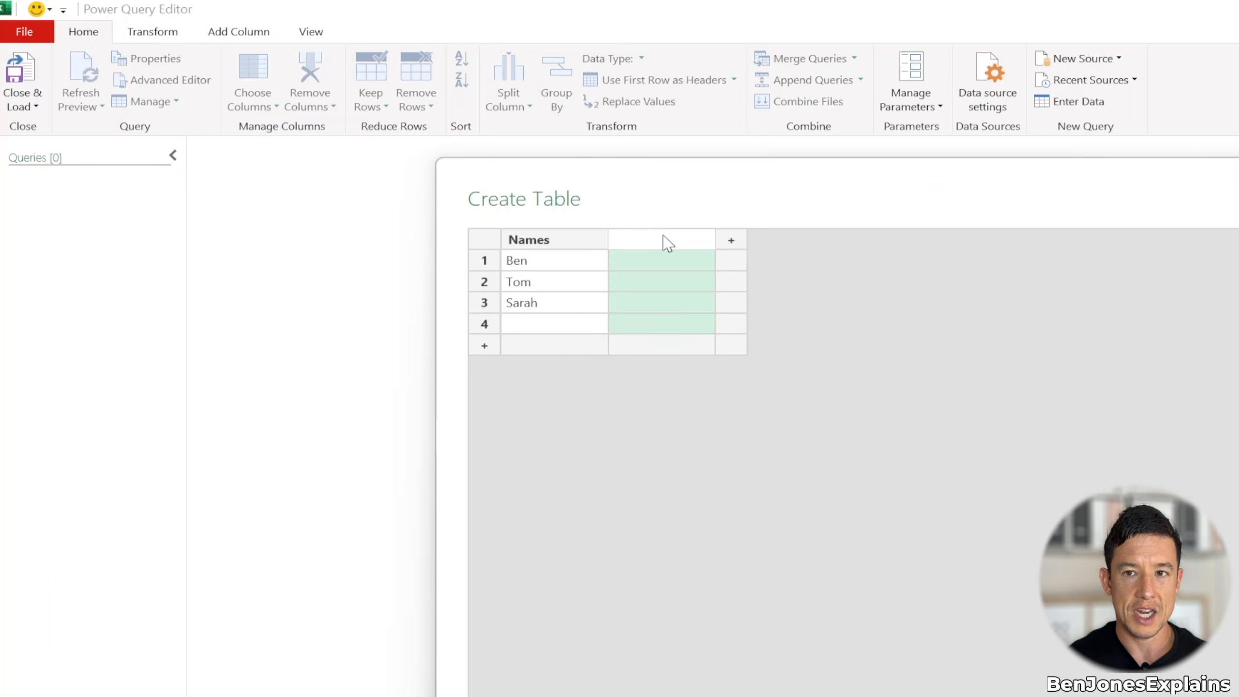
{"action": "type", "text": "Age"}
{"action": "left_click", "coordinate": [658, 268]}
{"action": "left_click", "coordinate": [660, 270]}
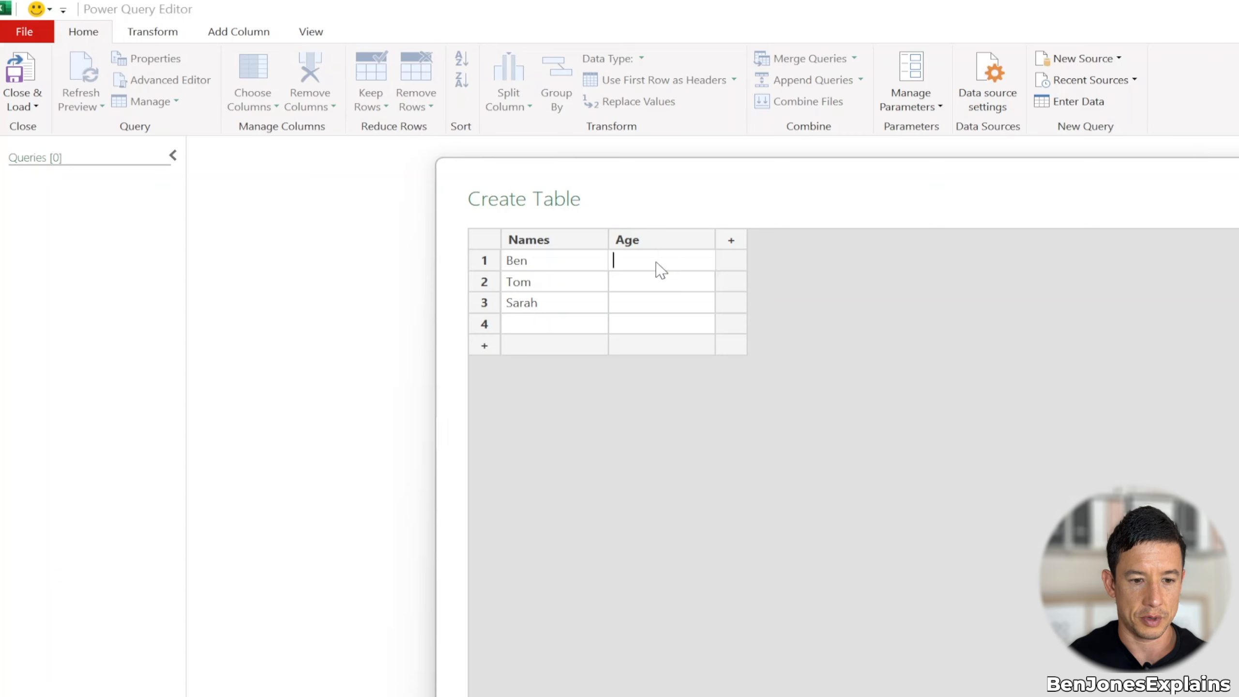
{"action": "type", "text": "50"}
{"action": "key", "text": "Return"}
{"action": "type", "text": "20"}
{"action": "key", "text": "Return"}
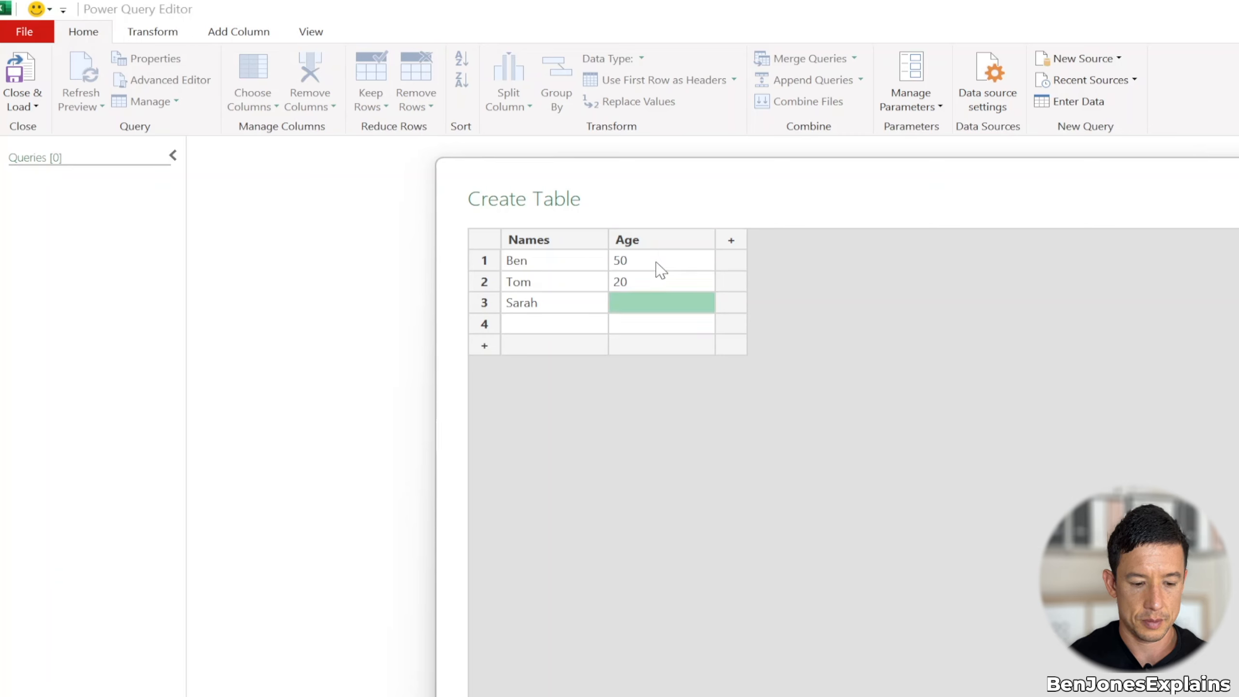
{"action": "type", "text": "30"}
Add a third column named Country and fill its first three rows with UK, USA and Canada
{"action": "key", "text": "Return"}
{"action": "left_click", "coordinate": [732, 240]}
{"action": "type", "text": "Country"}
{"action": "key", "text": "Return"}
{"action": "key", "text": "F2"}
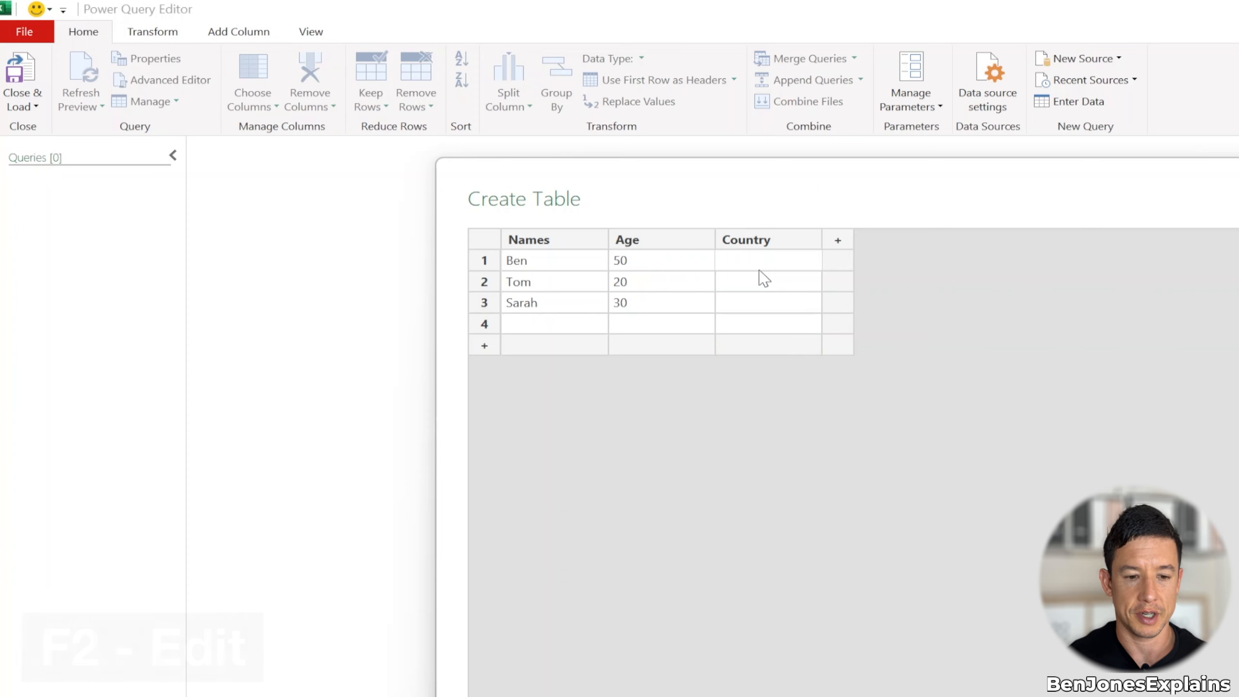
{"action": "type", "text": "UK"}
{"action": "key", "text": "Return"}
{"action": "type", "text": "USA"}
{"action": "key", "text": "Return"}
{"action": "type", "text": "Canada"}
{"action": "key", "text": "Return"}
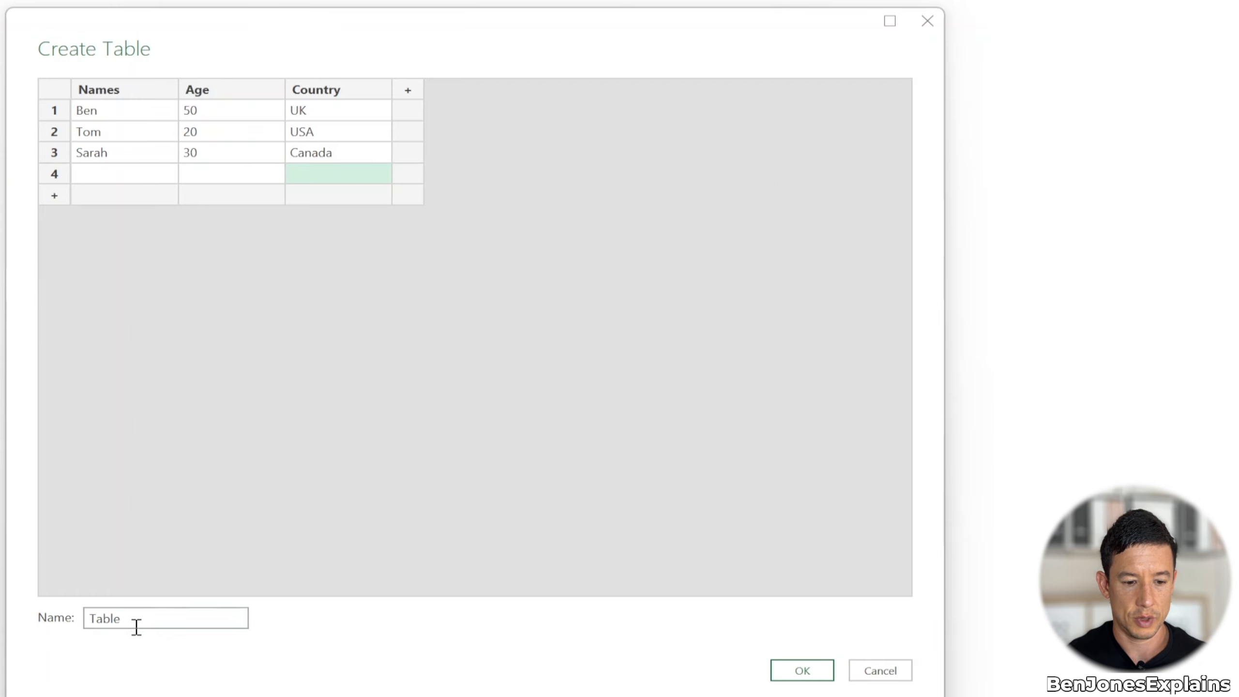
Name the table Example_Table and create it as a query
{"action": "left_click_drag", "start_coordinate": [132, 628], "coordinate": [34, 605]}
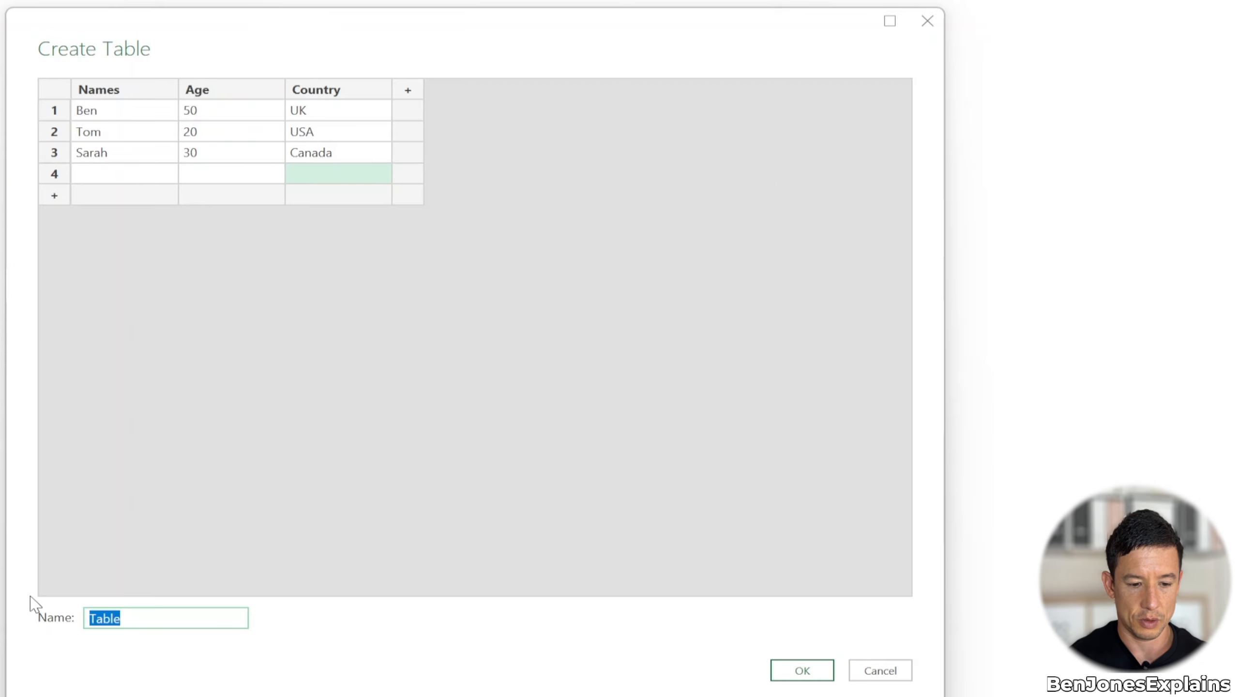
{"action": "type", "text": "Example_Tab"}
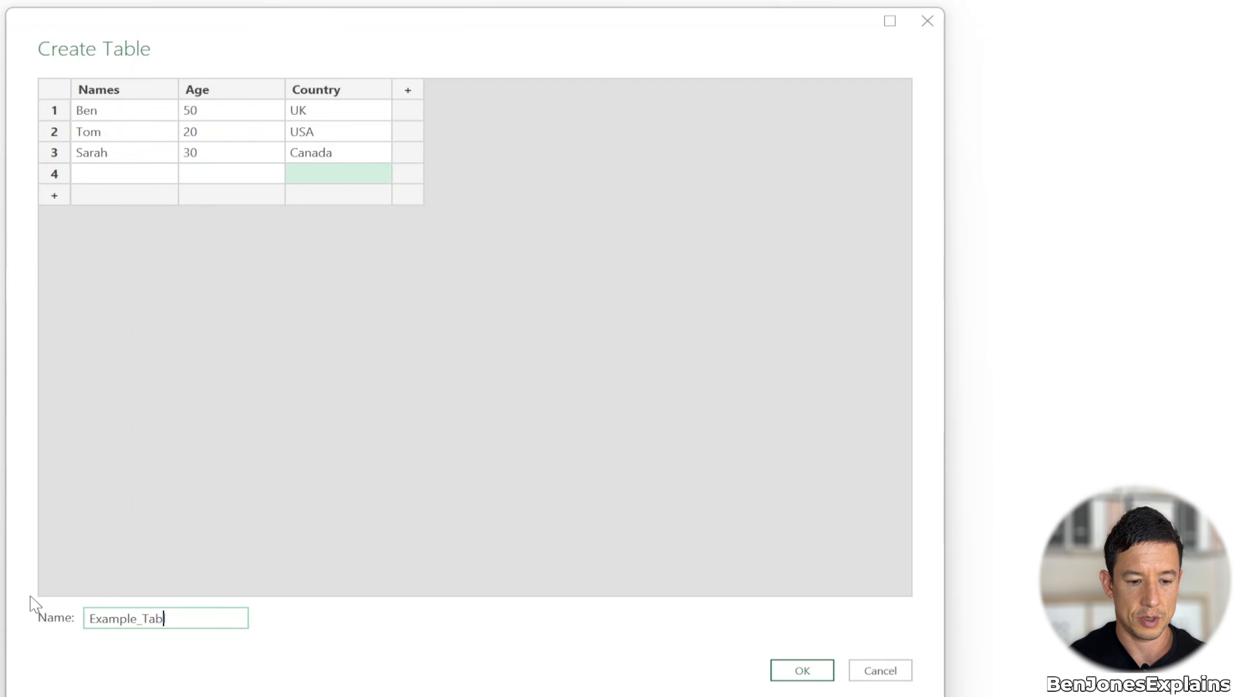
{"action": "type", "text": "le"}
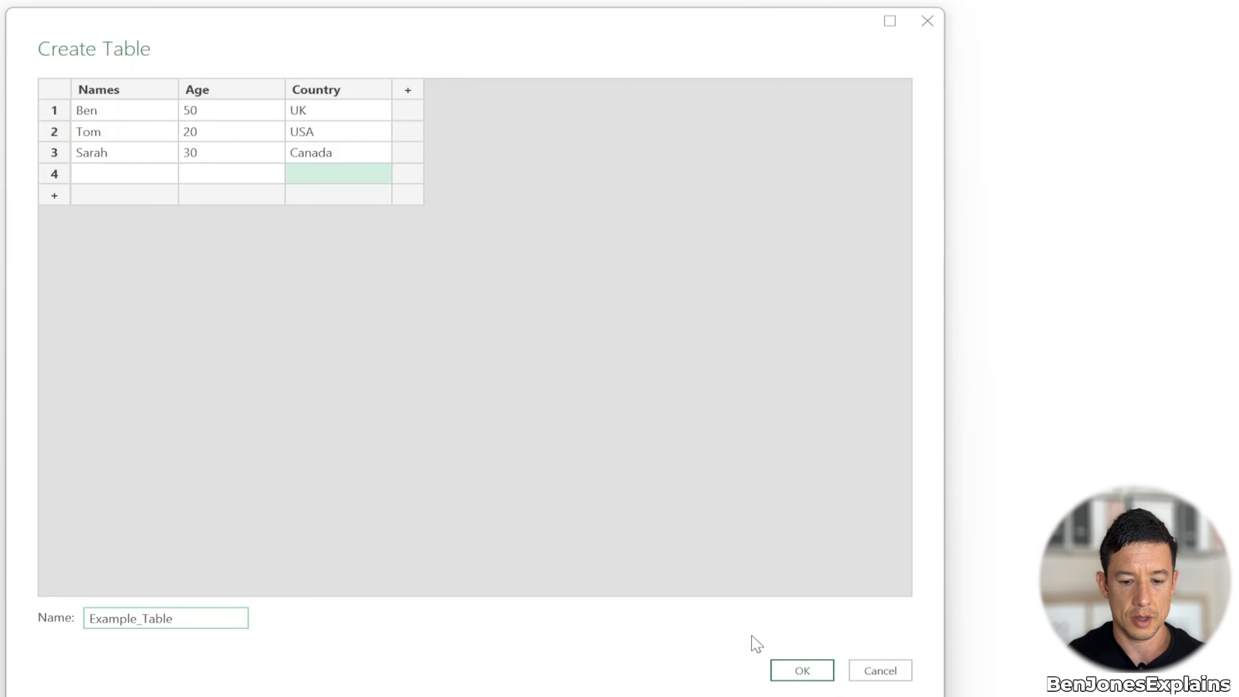
{"action": "left_click", "coordinate": [787, 674]}
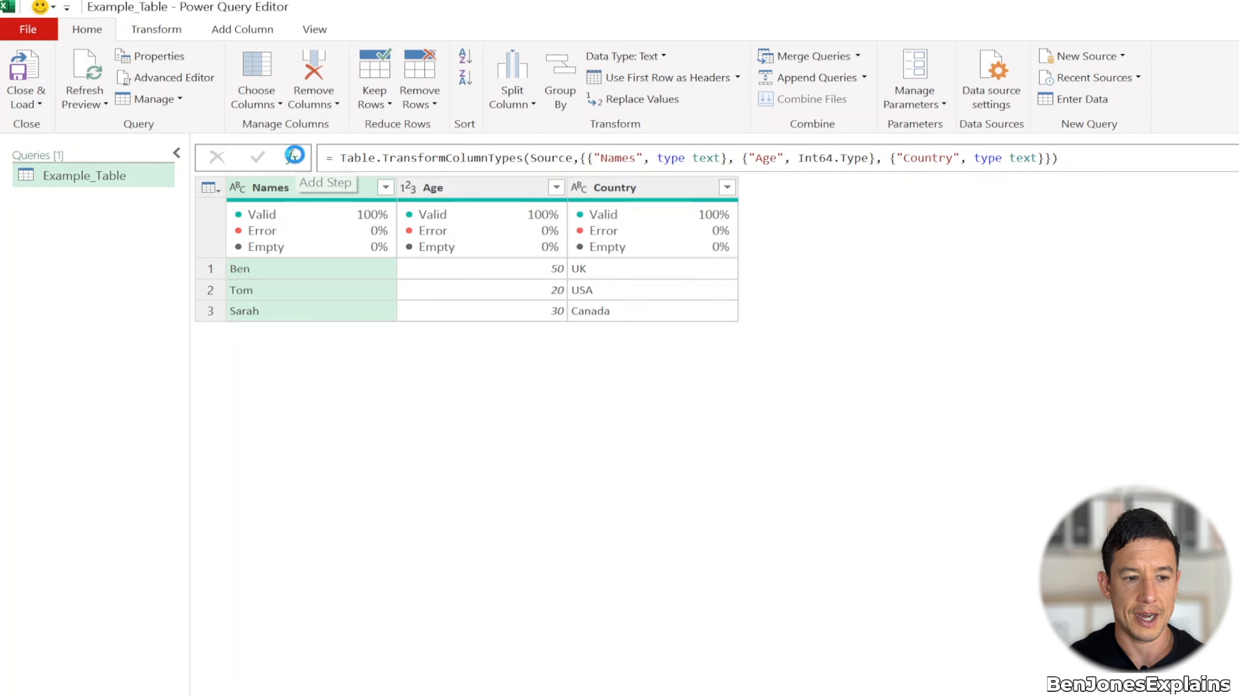
Add a step to Example_Table with the formula = Value.Type(#"Changed Type") to return the table's type
{"action": "left_click", "coordinate": [293, 157]}
{"action": "left_click", "coordinate": [337, 163]}
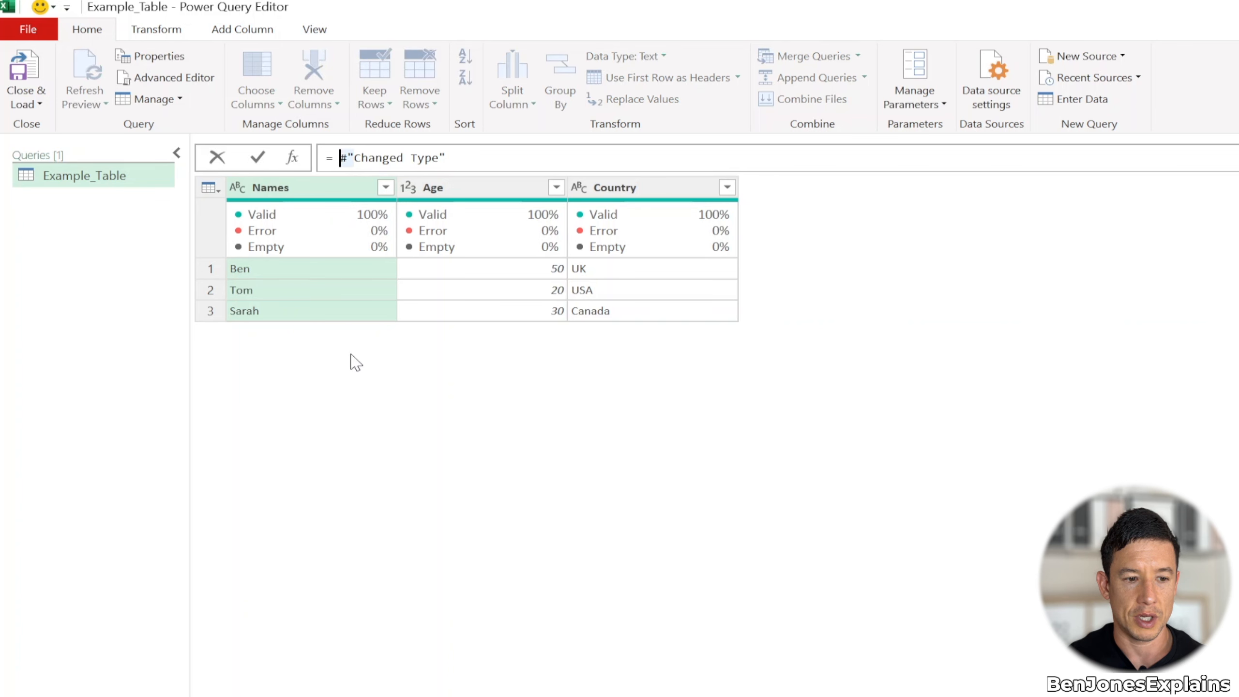
{"action": "type", "text": "Value.Typ"}
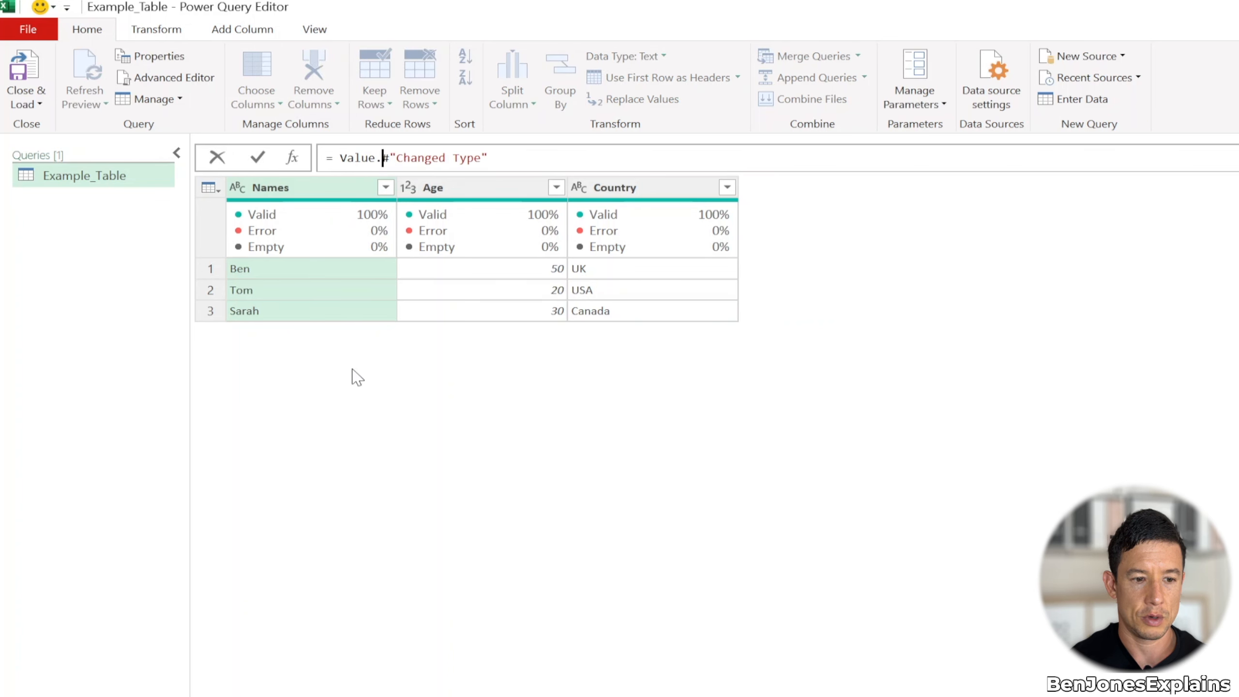
{"action": "type", "text": "e("}
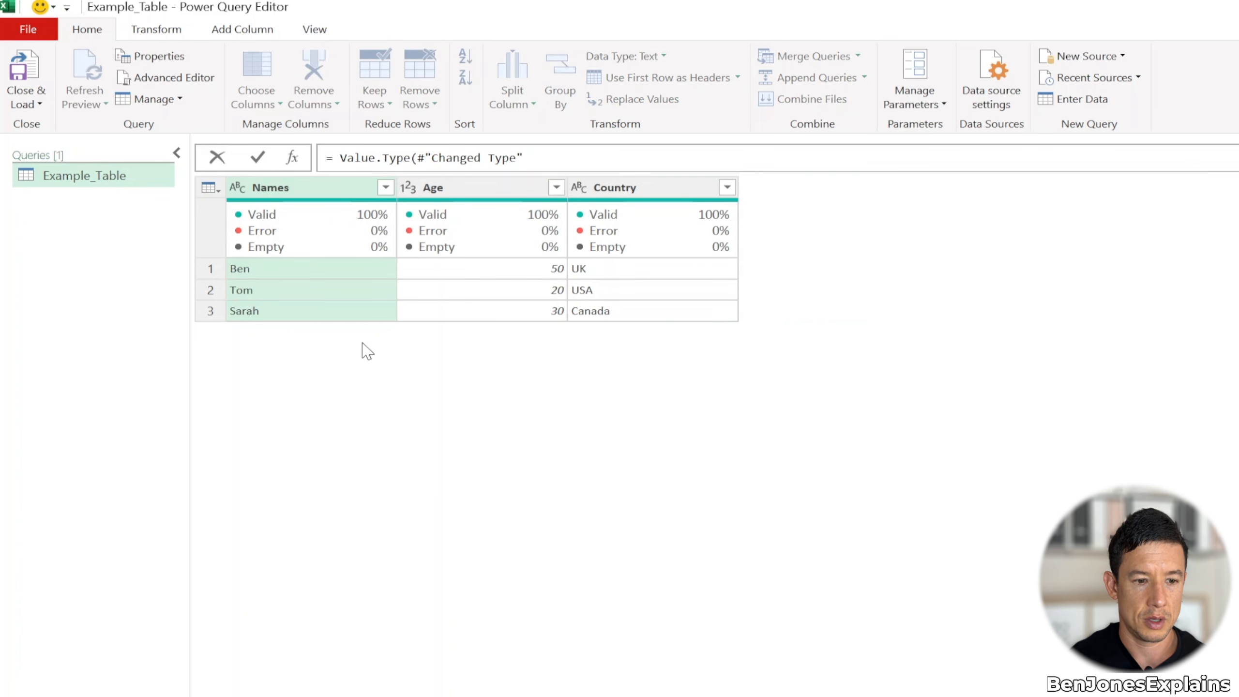
{"action": "left_click", "coordinate": [543, 156]}
{"action": "type", "text": ")"}
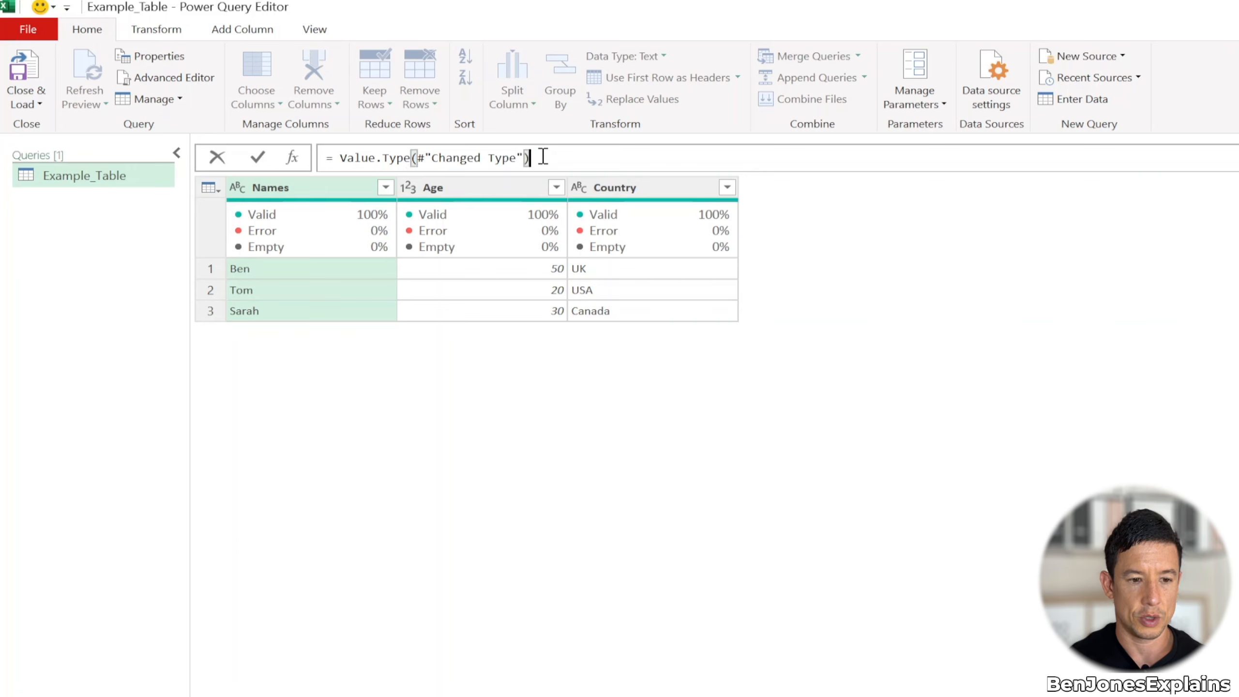
{"action": "key", "text": "Return"}
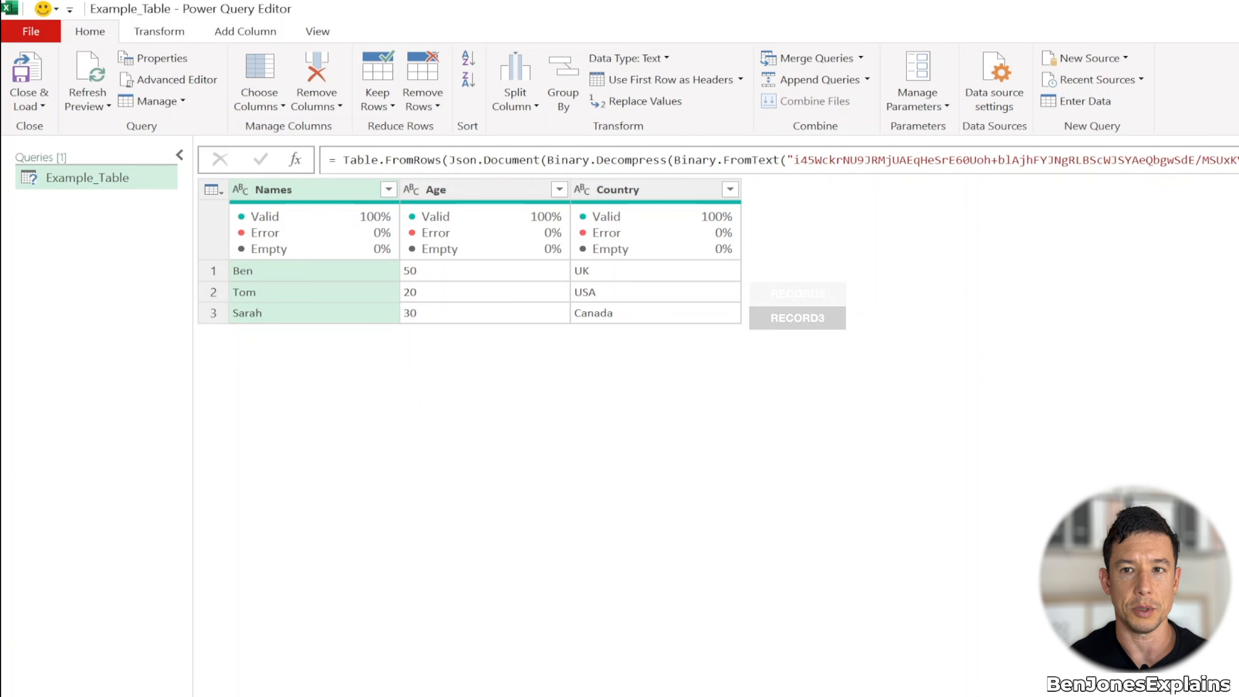
{"action": "right_click", "coordinate": [111, 222]}
{"action": "mouse_move", "coordinate": [145, 262]}
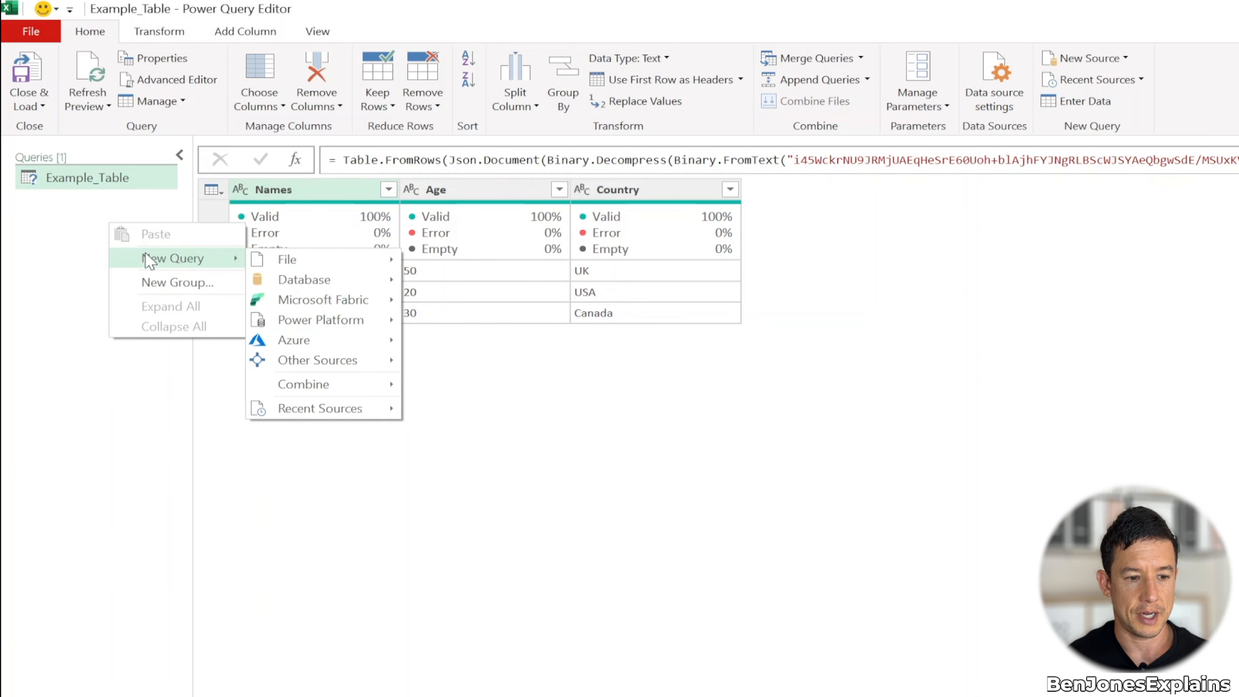
{"action": "mouse_move", "coordinate": [288, 260]}
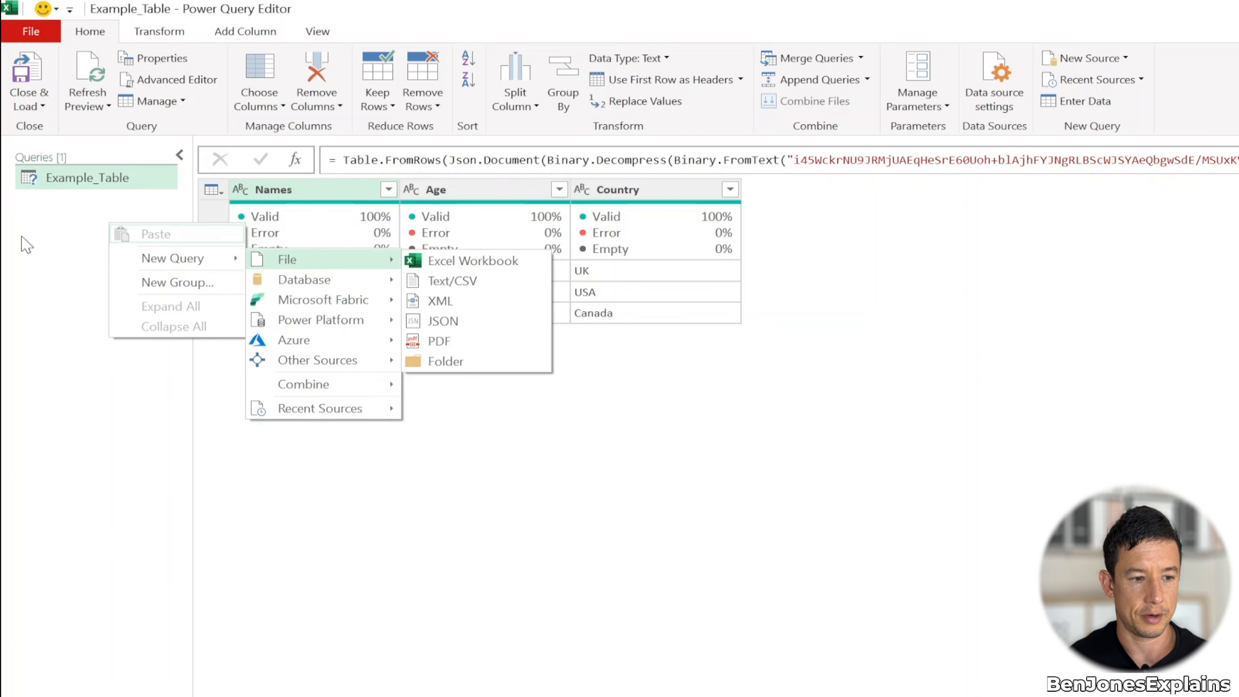
Create a new blank query and rename it as Example_List
{"action": "right_click", "coordinate": [48, 219]}
{"action": "mouse_move", "coordinate": [121, 261]}
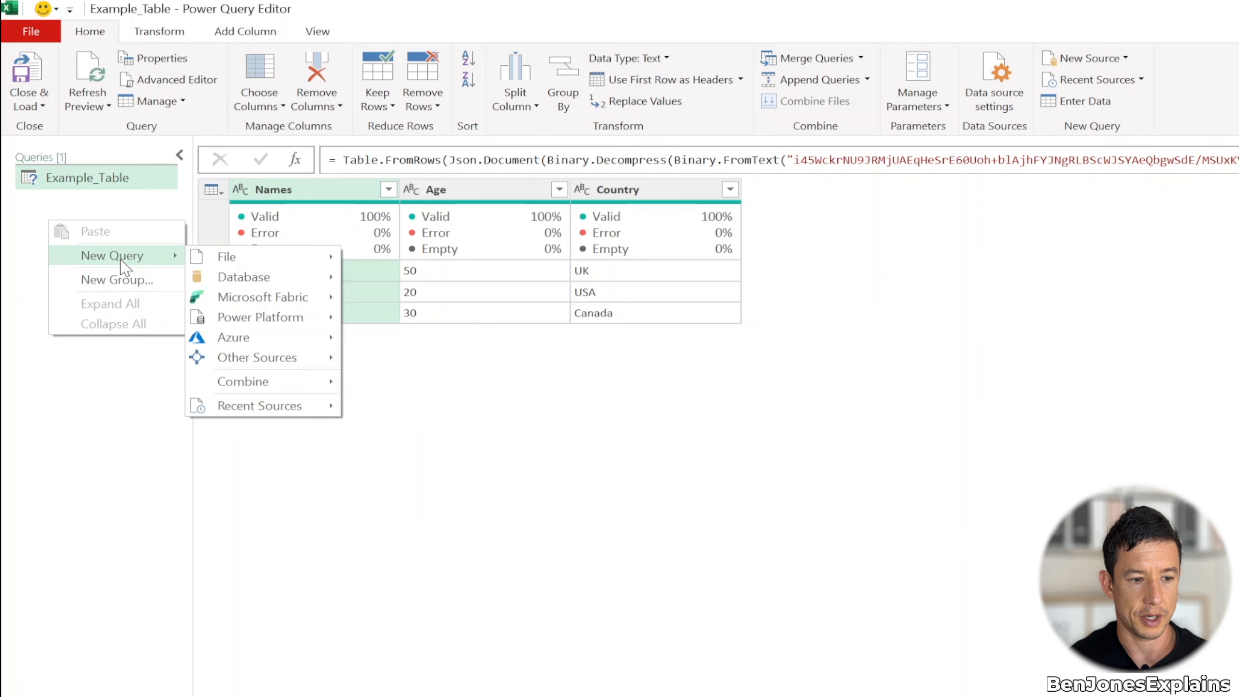
{"action": "mouse_move", "coordinate": [259, 361]}
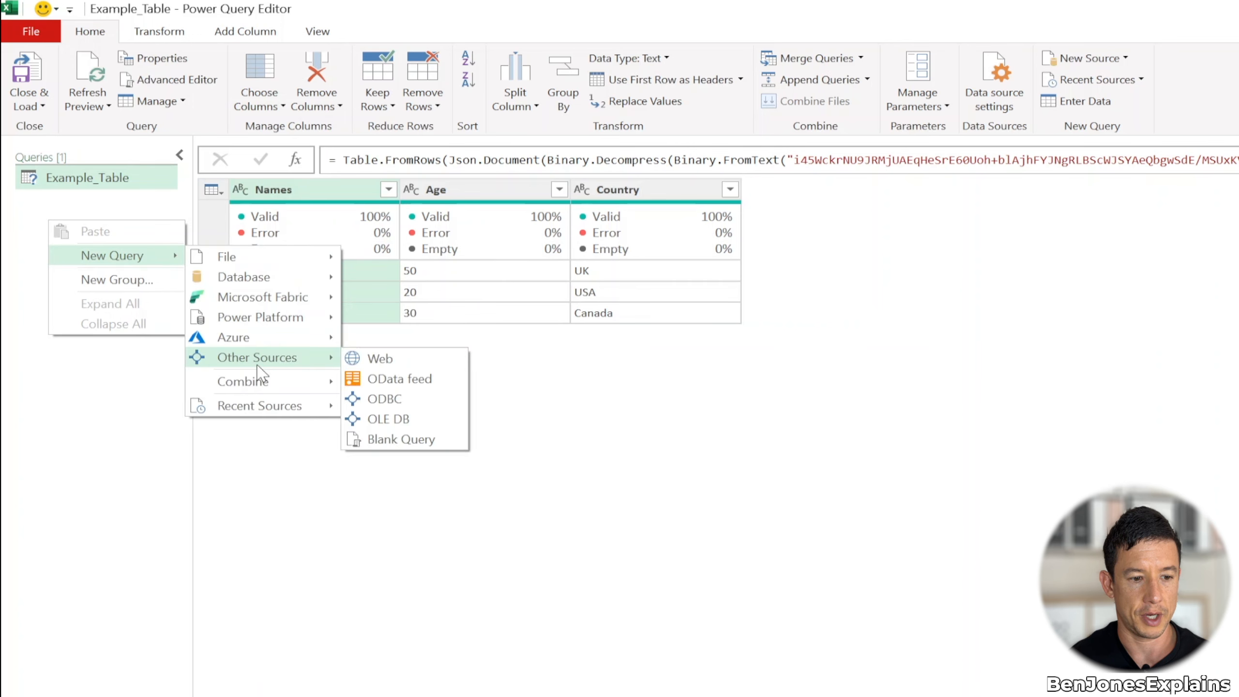
{"action": "left_click", "coordinate": [395, 441]}
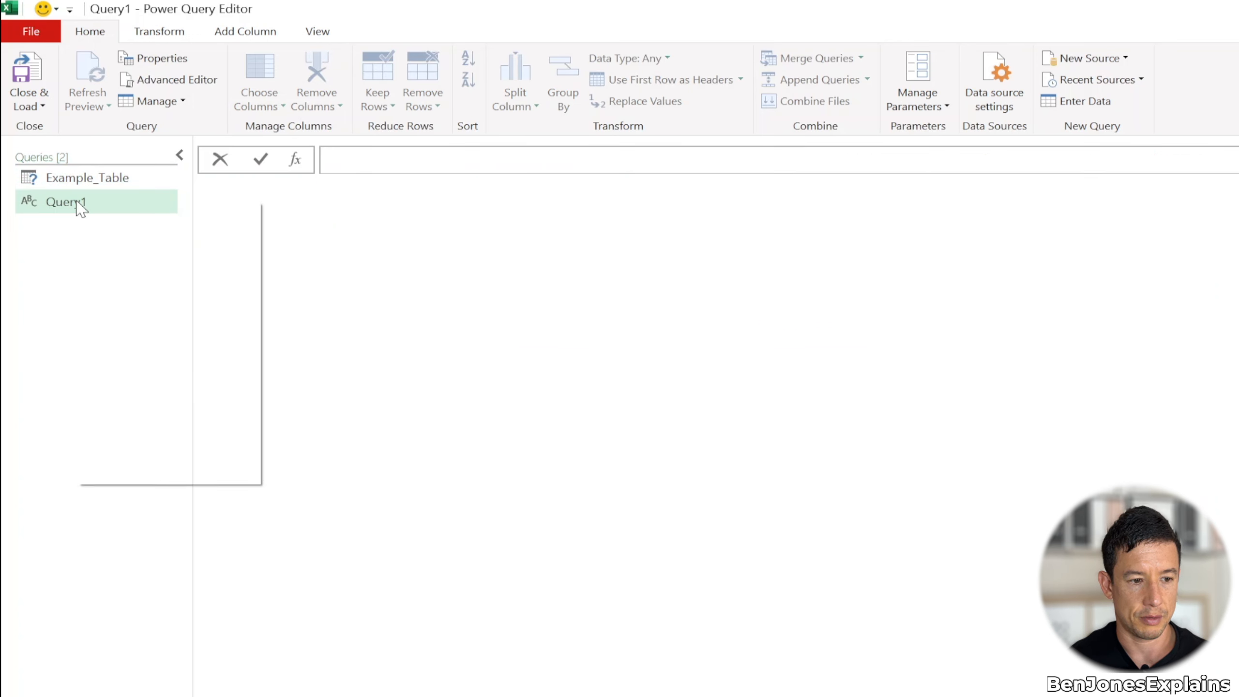
{"action": "right_click", "coordinate": [79, 209]}
{"action": "left_click", "coordinate": [121, 273]}
{"action": "type", "text": "Example_List"}
{"action": "key", "text": "Return"}
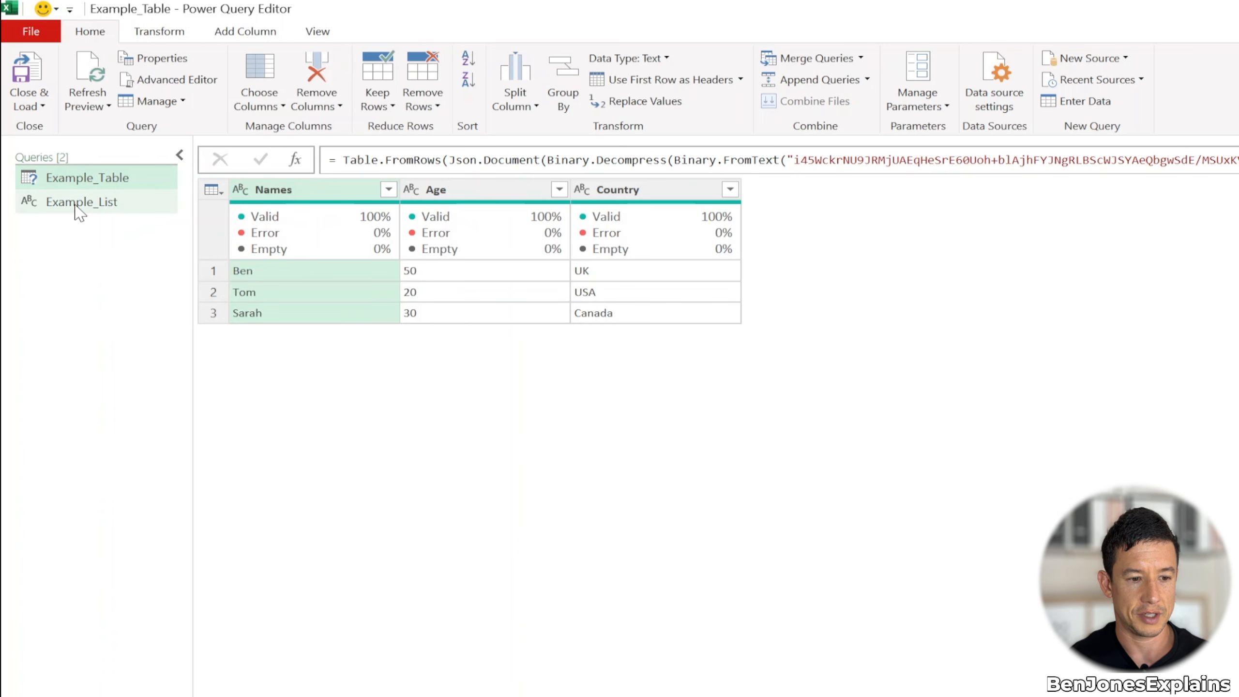
Define Example_List with a formula listing the three first names from the Names column as quoted text, comma-separated inside curly braces
{"action": "left_click", "coordinate": [63, 208]}
{"action": "left_click", "coordinate": [351, 166]}
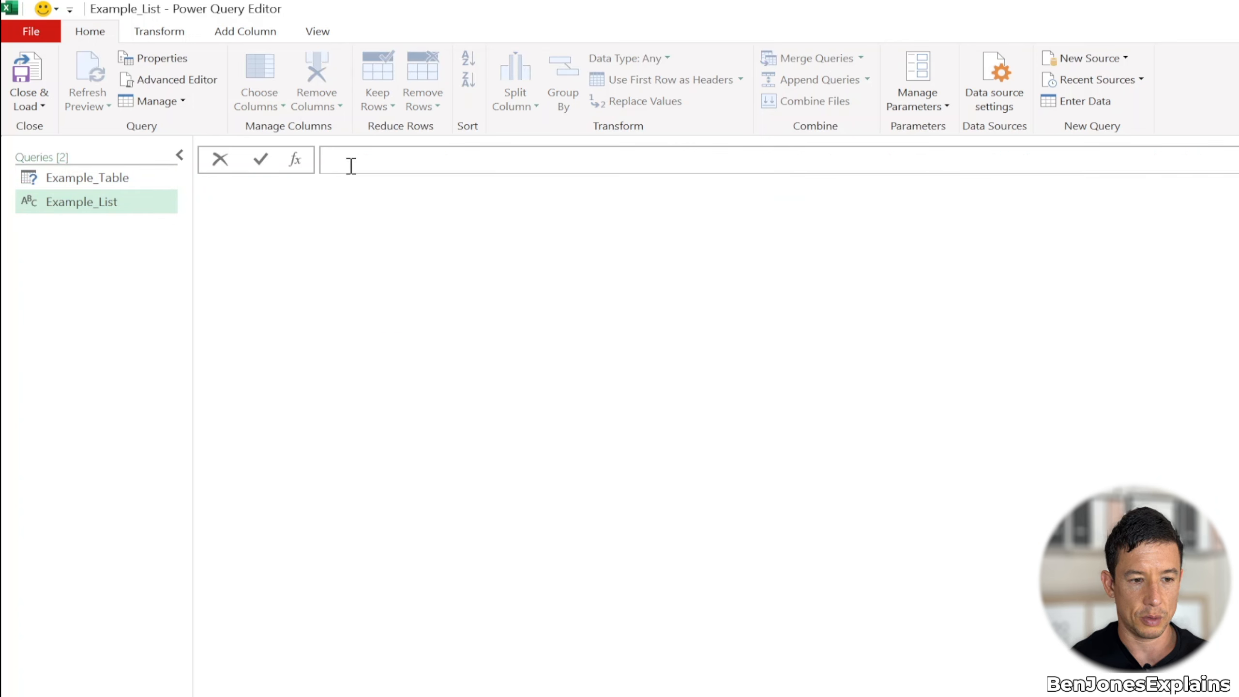
{"action": "type", "text": "{"}
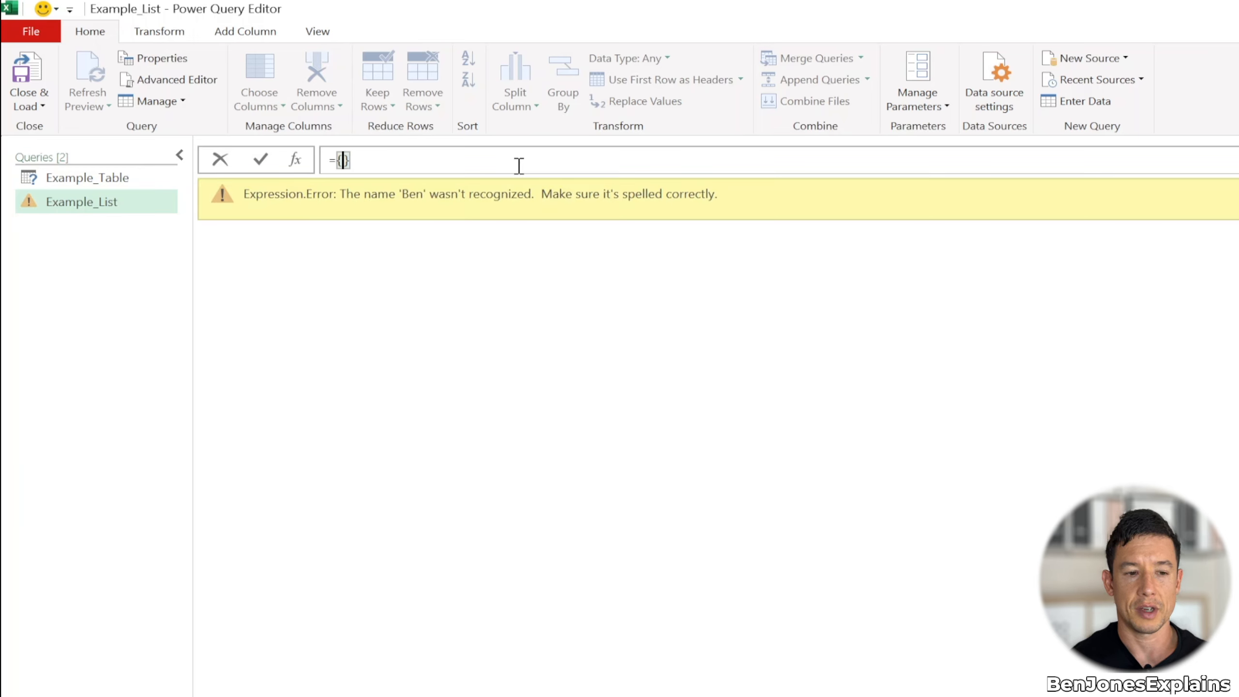
{"action": "type", "text": "\"Been"}
{"action": "key", "text": "BackSpace"}
{"action": "key", "text": "BackSpace"}
{"action": "key", "text": "BackSpace"}
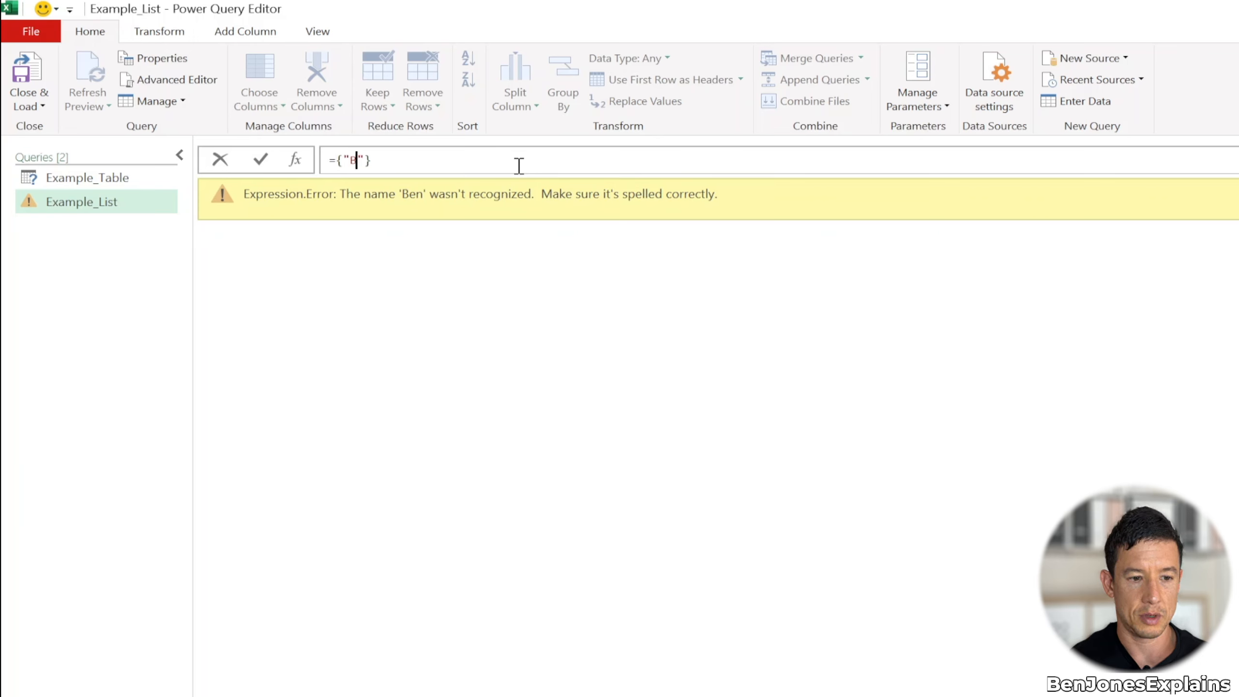
{"action": "type", "text": "en"}
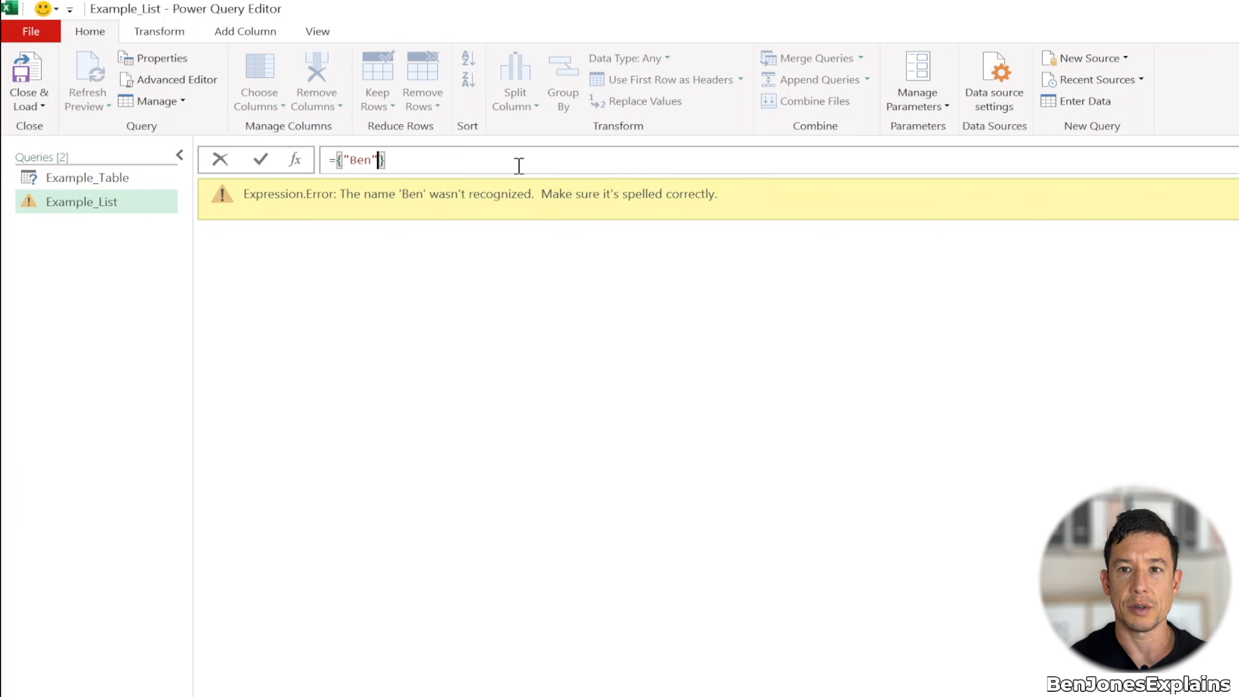
{"action": "type", "text": ", \"T"}
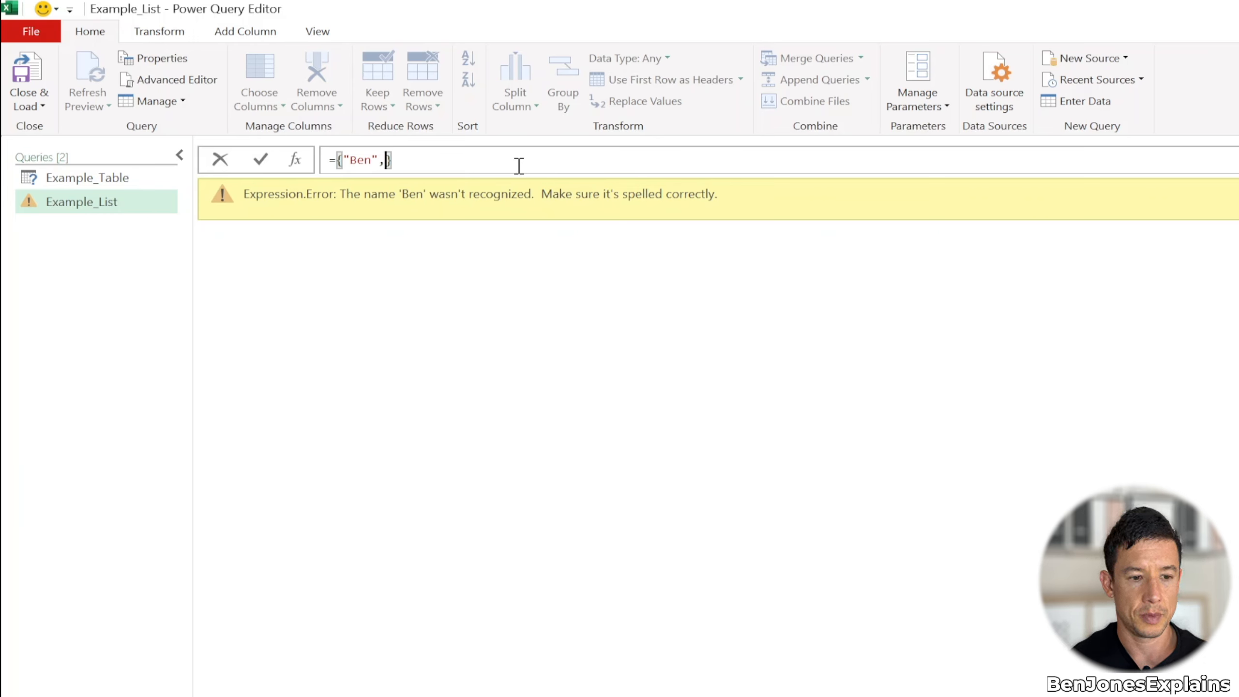
{"action": "type", "text": "om\", S"}
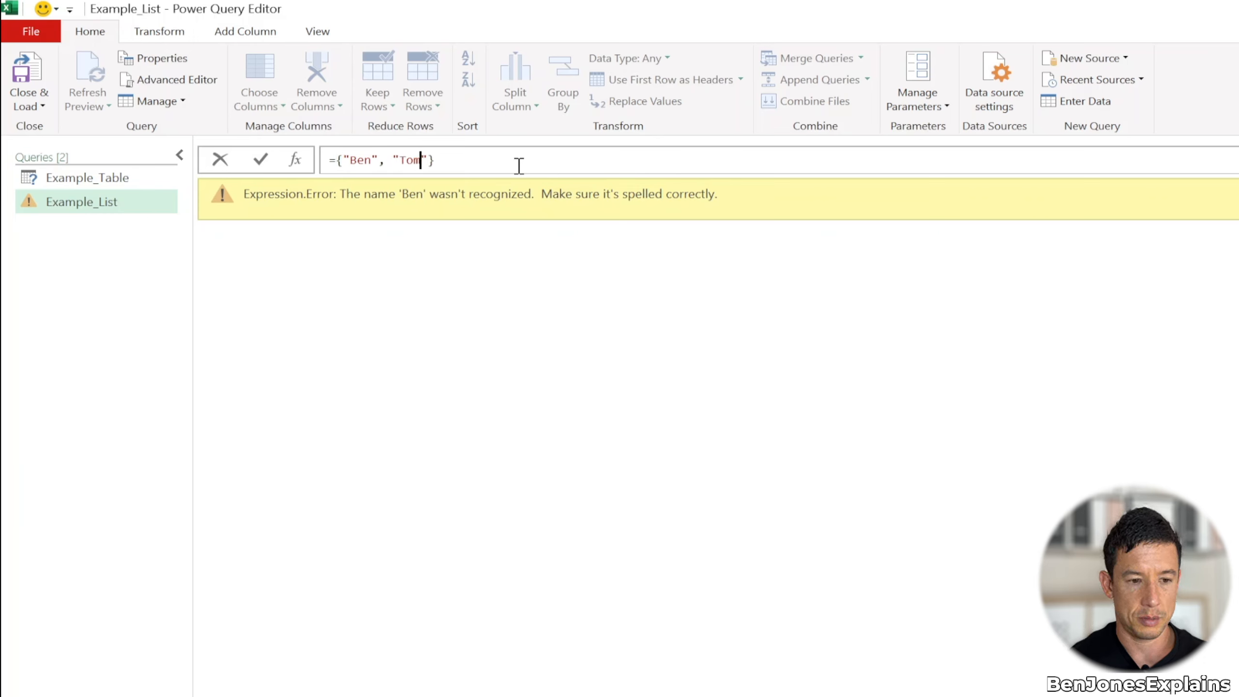
{"action": "key", "text": "BackSpace"}
{"action": "type", "text": "\"Sarah"}
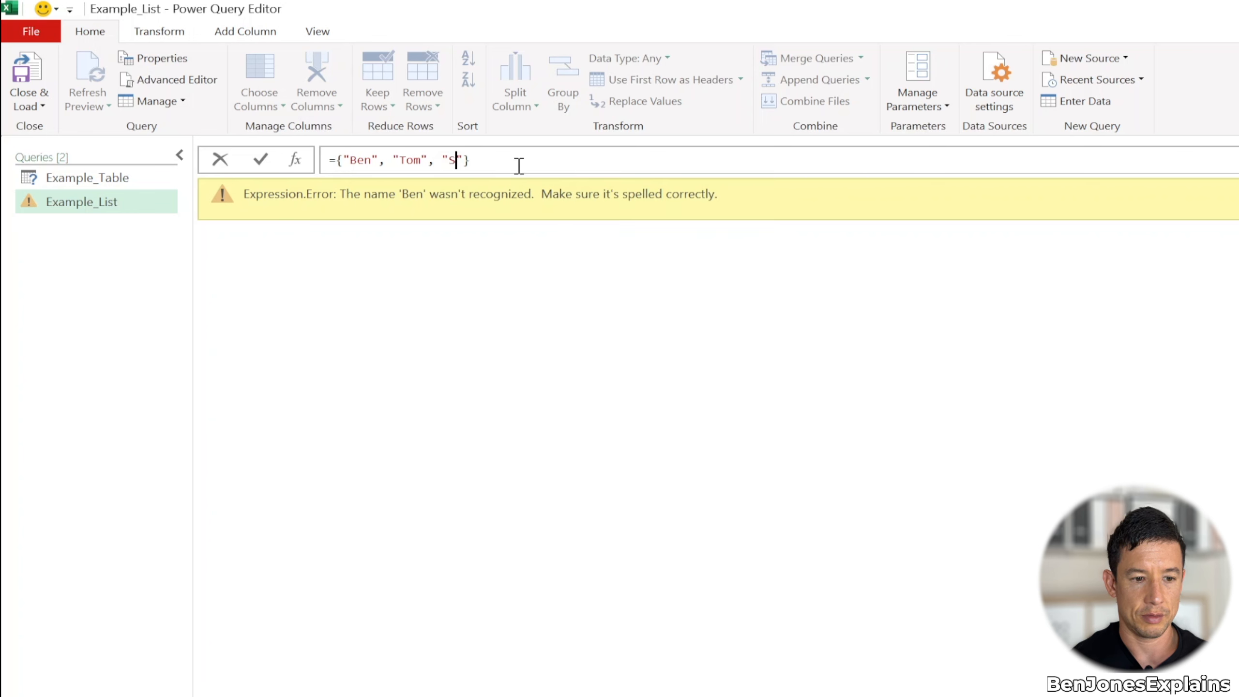
{"action": "left_click", "coordinate": [518, 166]}
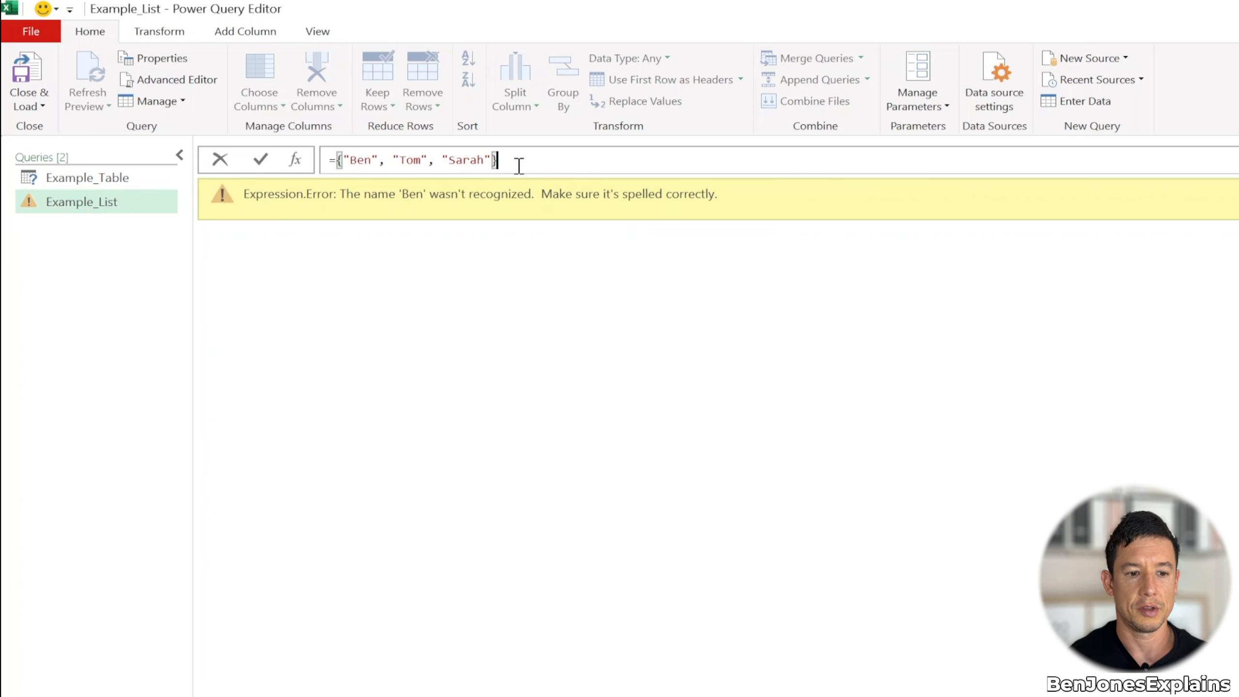
{"action": "key", "text": "Return"}
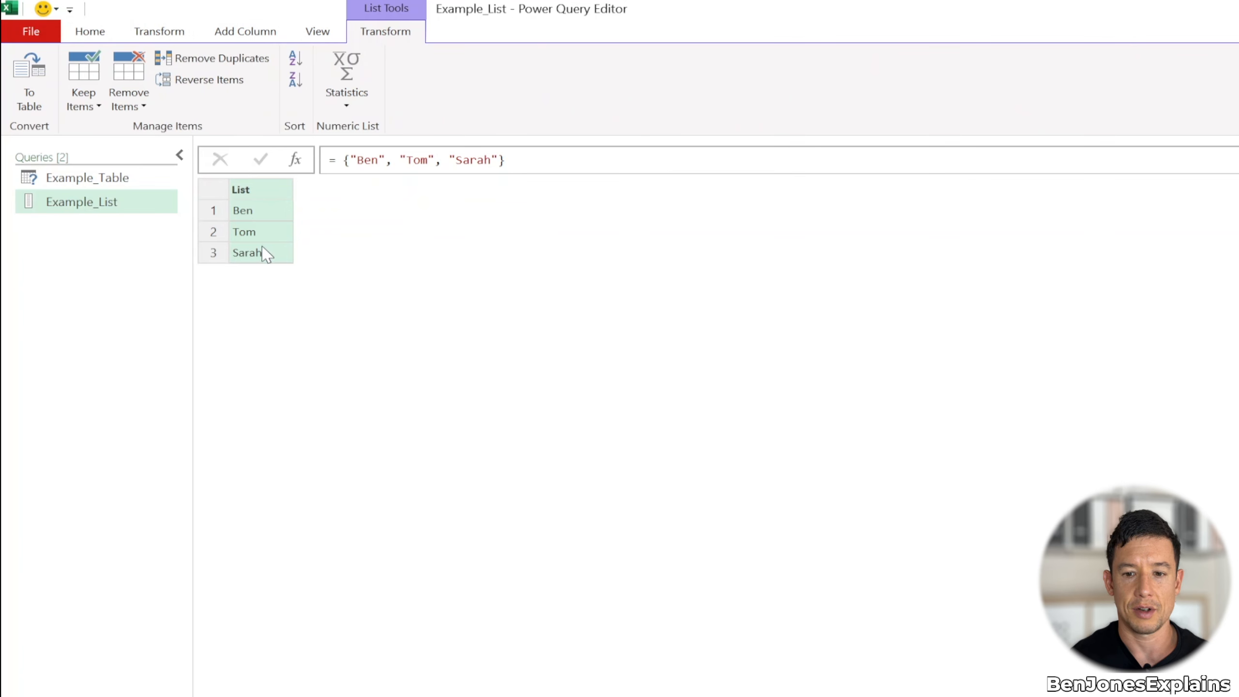
Append the positional index {0} to the Example_List formula to return the first list item
{"action": "left_click", "coordinate": [127, 179]}
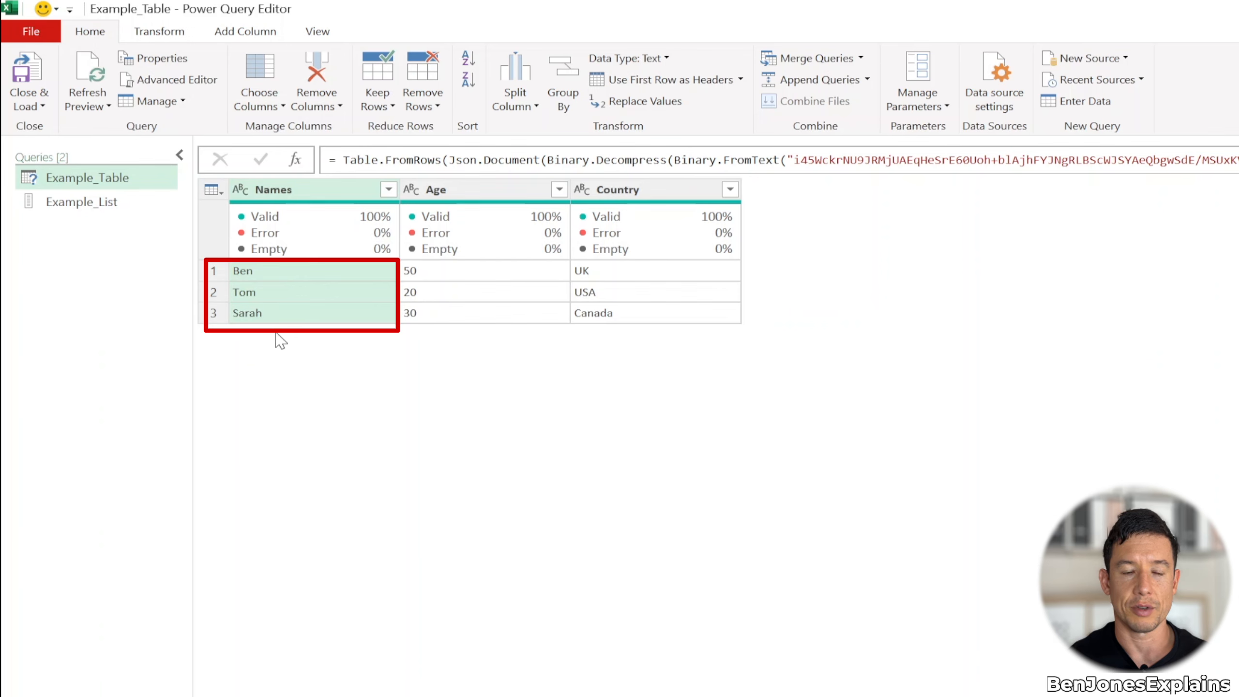
{"action": "left_click", "coordinate": [81, 205]}
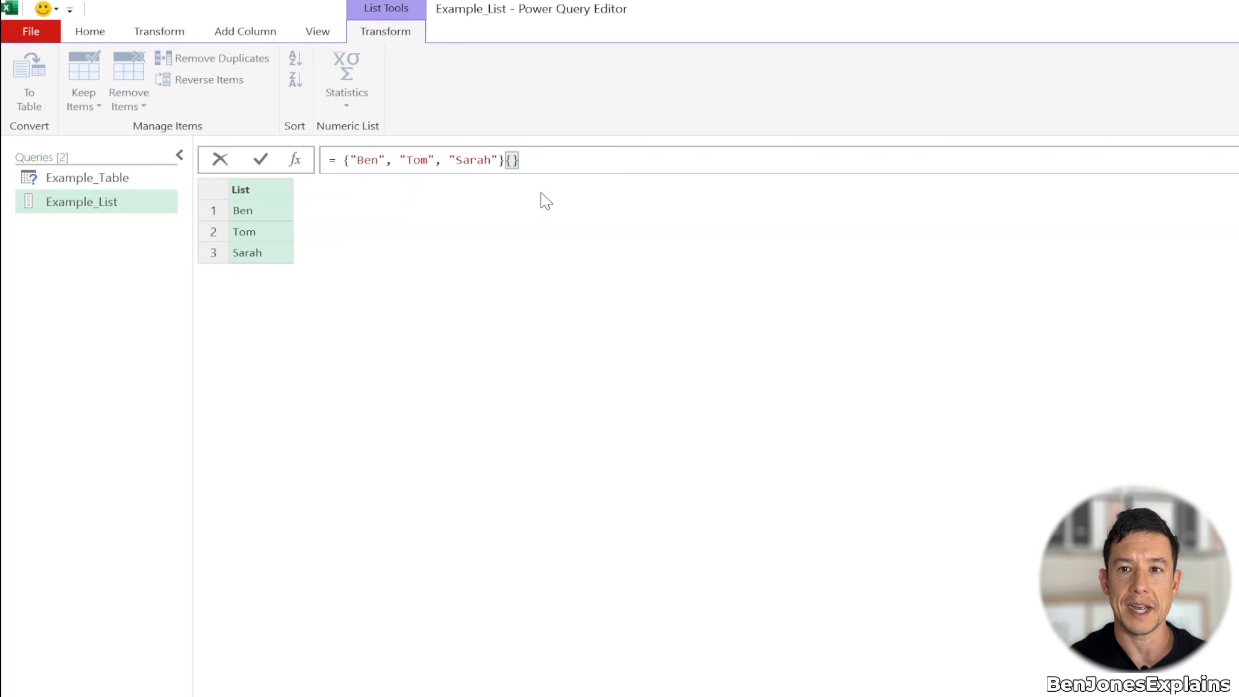
{"action": "type", "text": "0"}
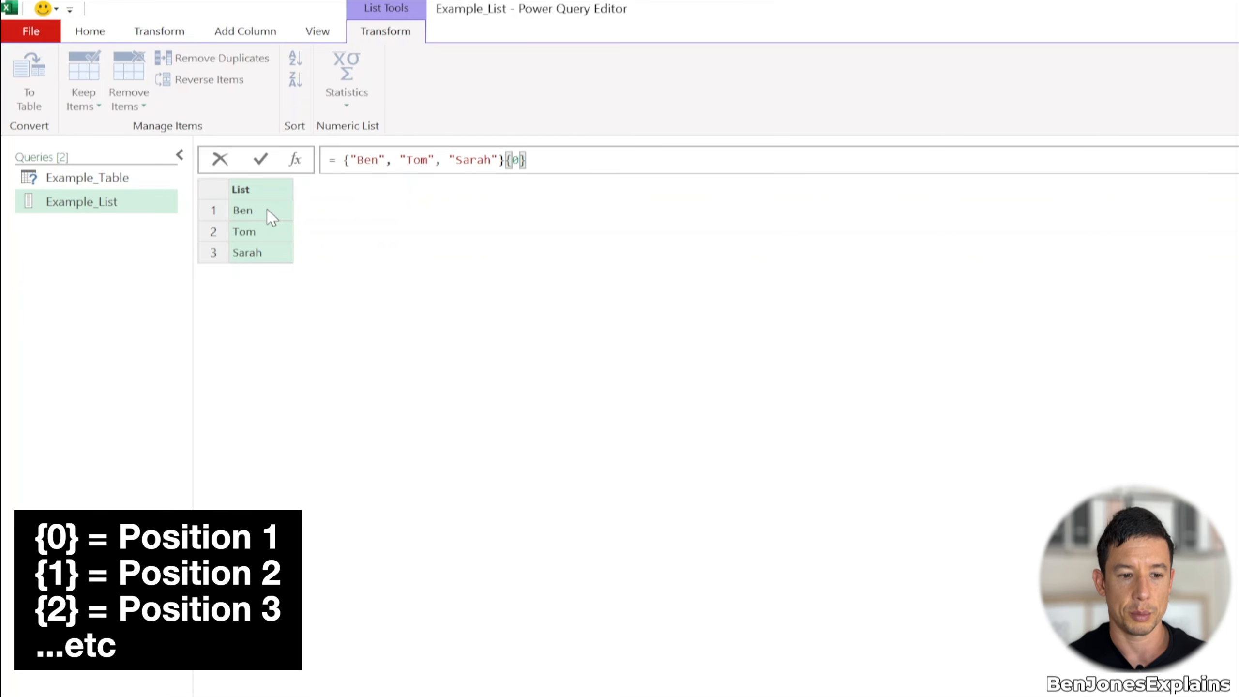
{"action": "key", "text": "Return"}
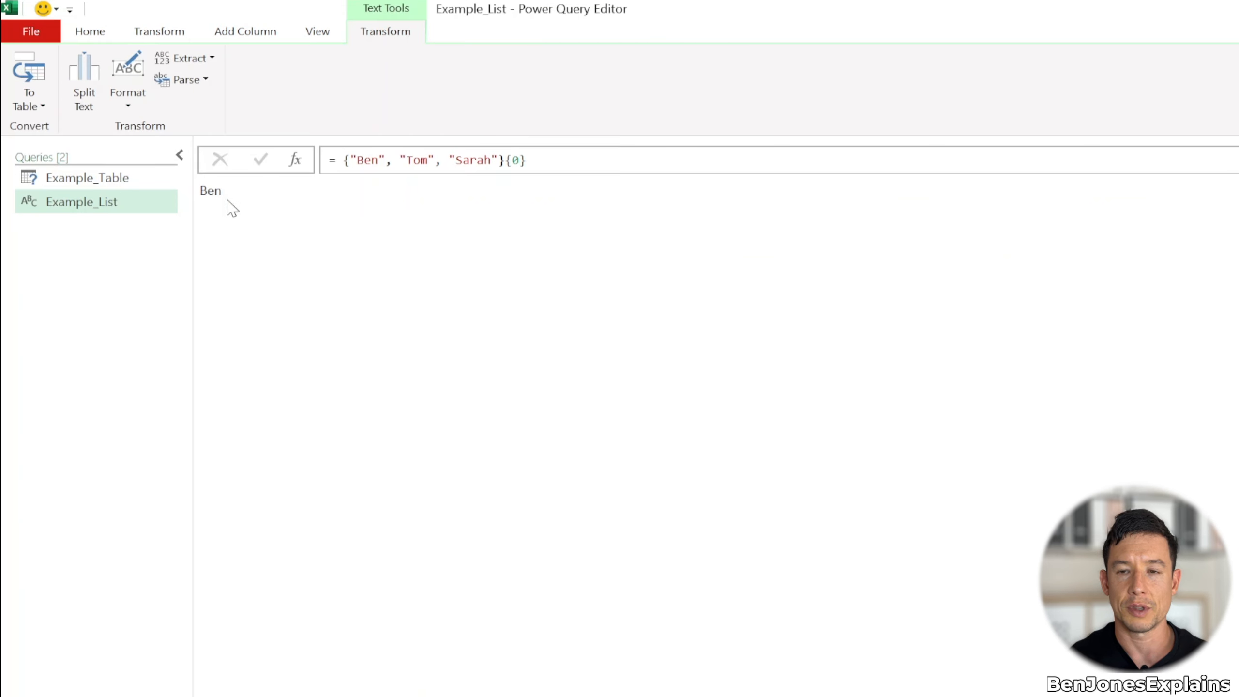
Change the Example_List formula's index to {1} to return the second item, and then to {2} for the third
{"action": "left_click", "coordinate": [518, 160]}
{"action": "key", "text": "BackSpace"}
{"action": "type", "text": "1"}
{"action": "key", "text": "Return"}
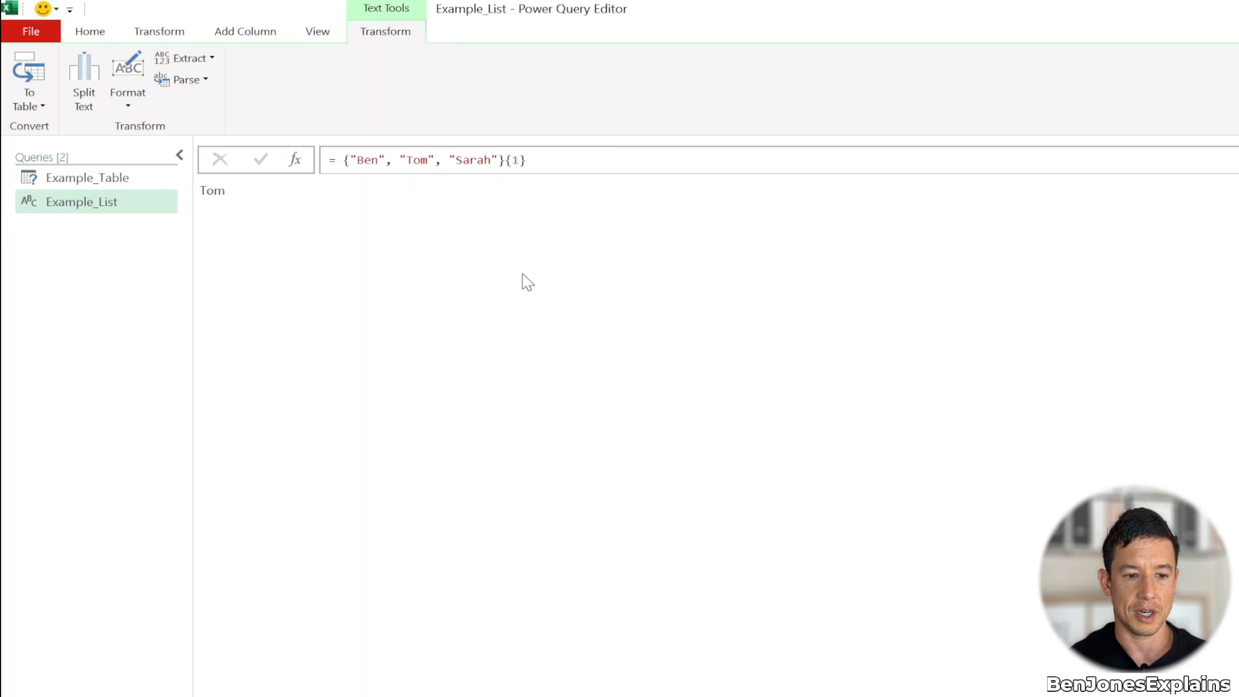
{"action": "left_click", "coordinate": [518, 160]}
{"action": "key", "text": "BackSpace"}
{"action": "type", "text": "2"}
{"action": "key", "text": "Return"}
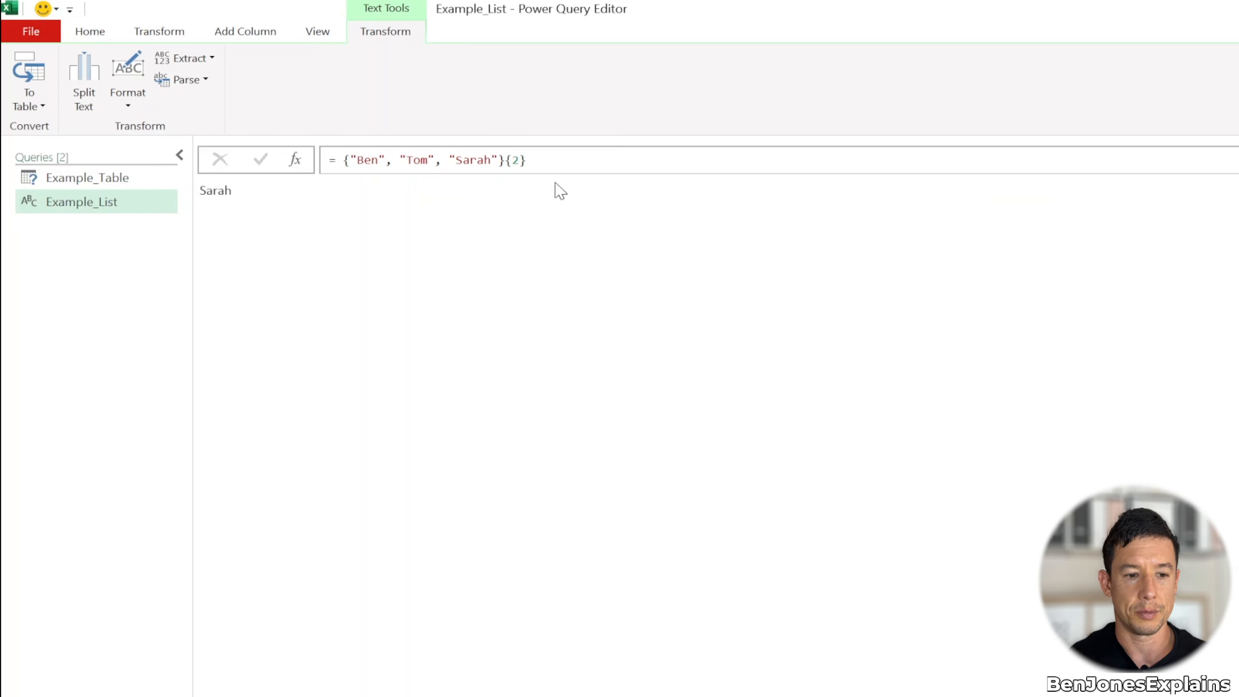
Remove the positional index from the end of the Example_List formula so it returns the whole list
{"action": "left_click", "coordinate": [558, 161]}
{"action": "key", "text": "BackSpace"}
{"action": "key", "text": "BackSpace"}
{"action": "key", "text": "BackSpace"}
{"action": "key", "text": "Return"}
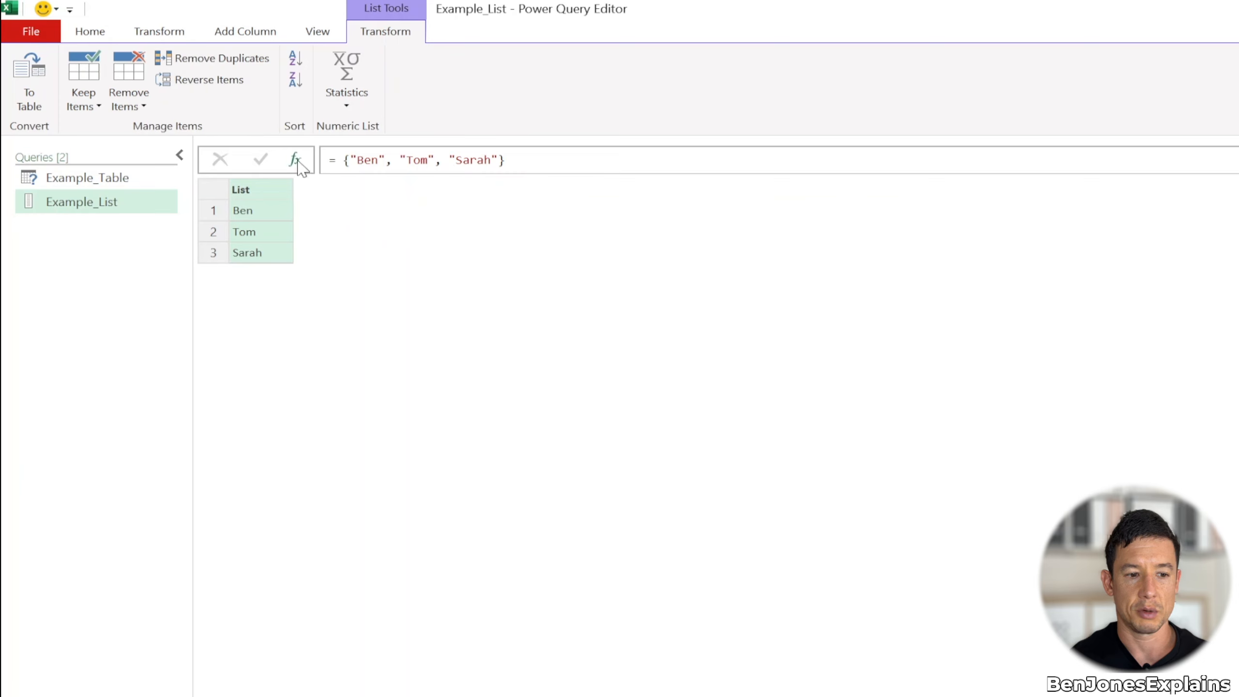
Add a step to Example_List with the formula = Source{0} to return the first item of the list
{"action": "left_click", "coordinate": [180, 154]}
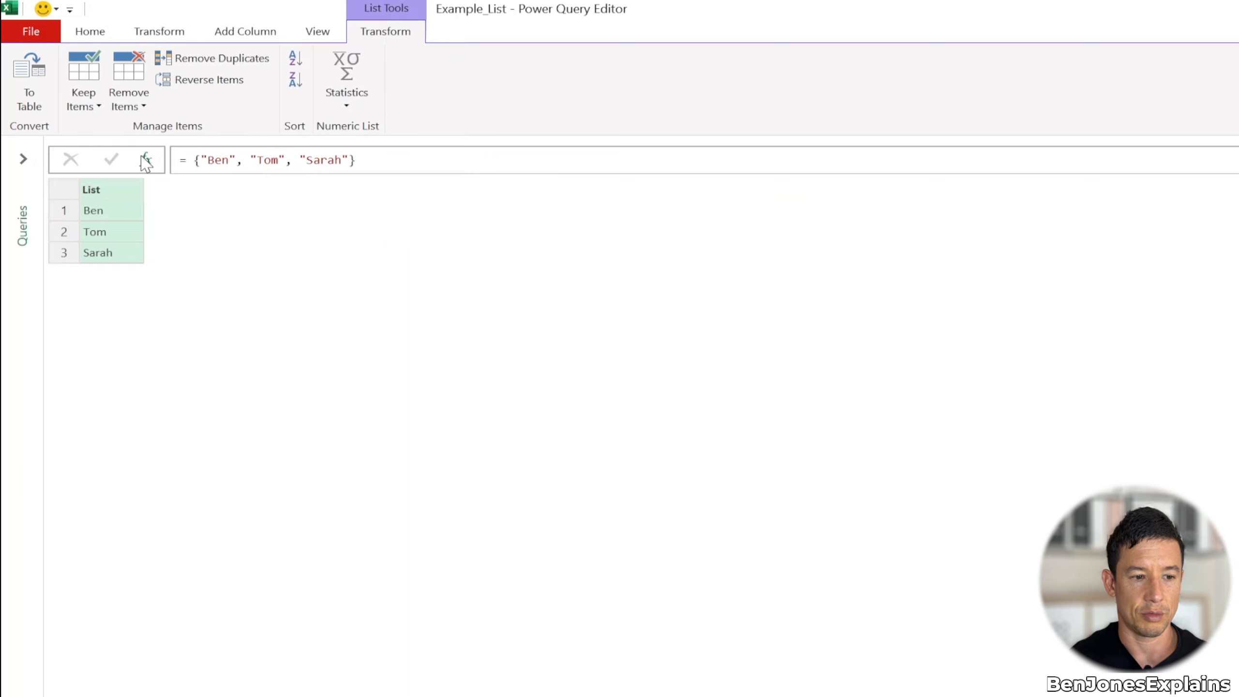
{"action": "left_click", "coordinate": [145, 161]}
{"action": "double_click", "coordinate": [250, 161]}
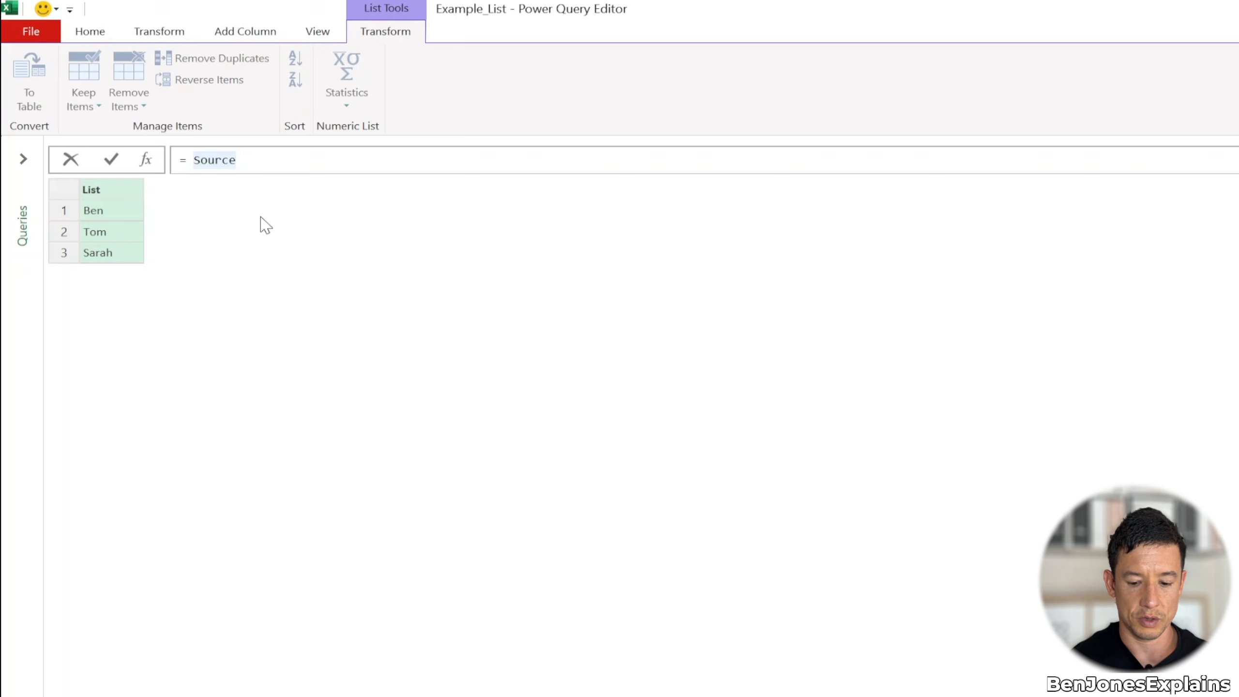
{"action": "type", "text": "{"}
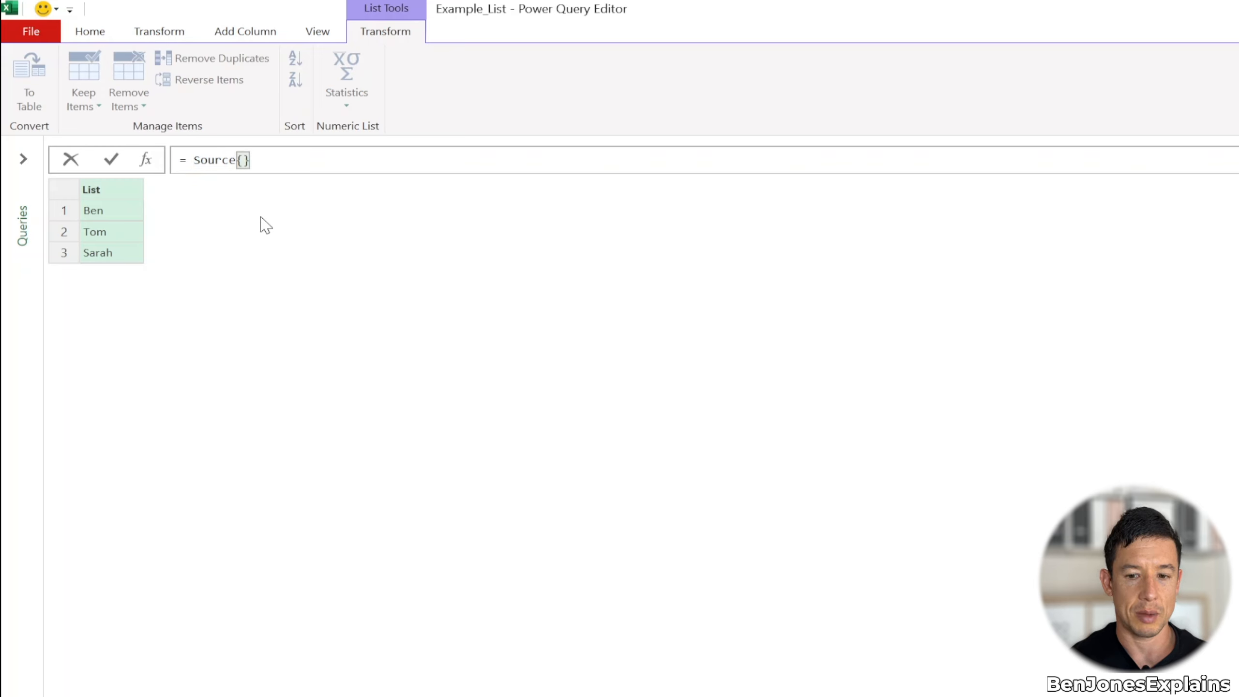
{"action": "type", "text": "0"}
{"action": "key", "text": "Return"}
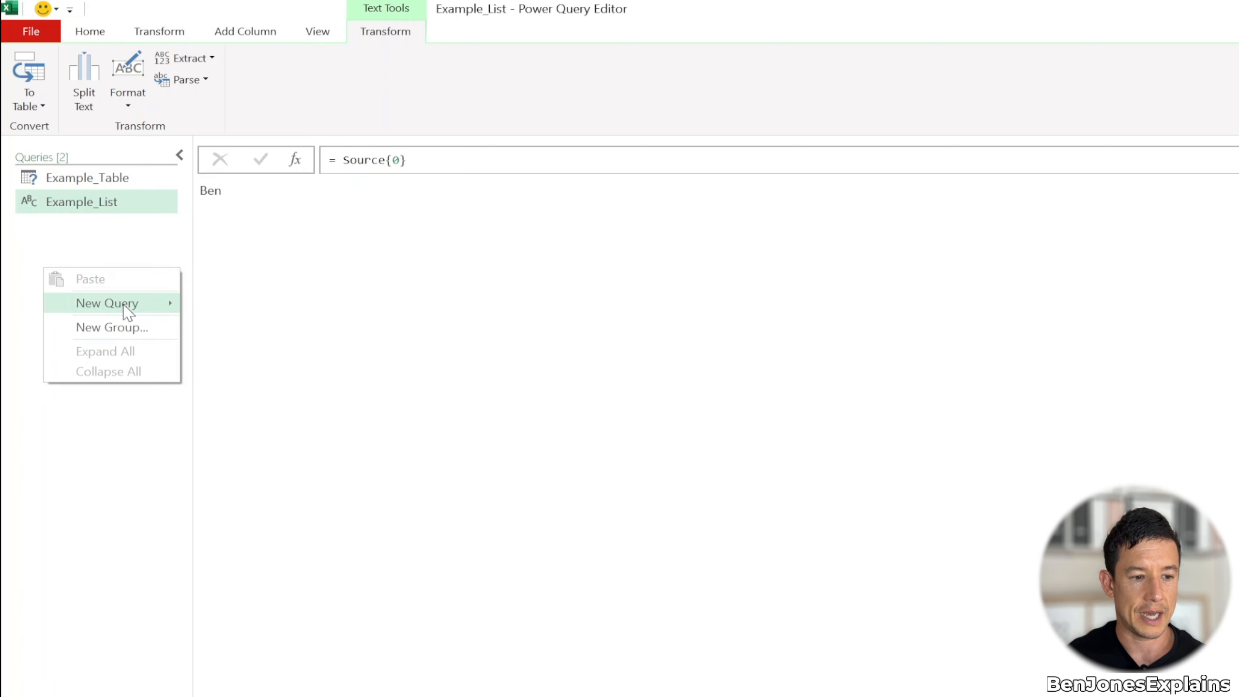
Create a new blank query and rename it as Example_Record
{"action": "mouse_move", "coordinate": [128, 307]}
{"action": "mouse_move", "coordinate": [253, 409]}
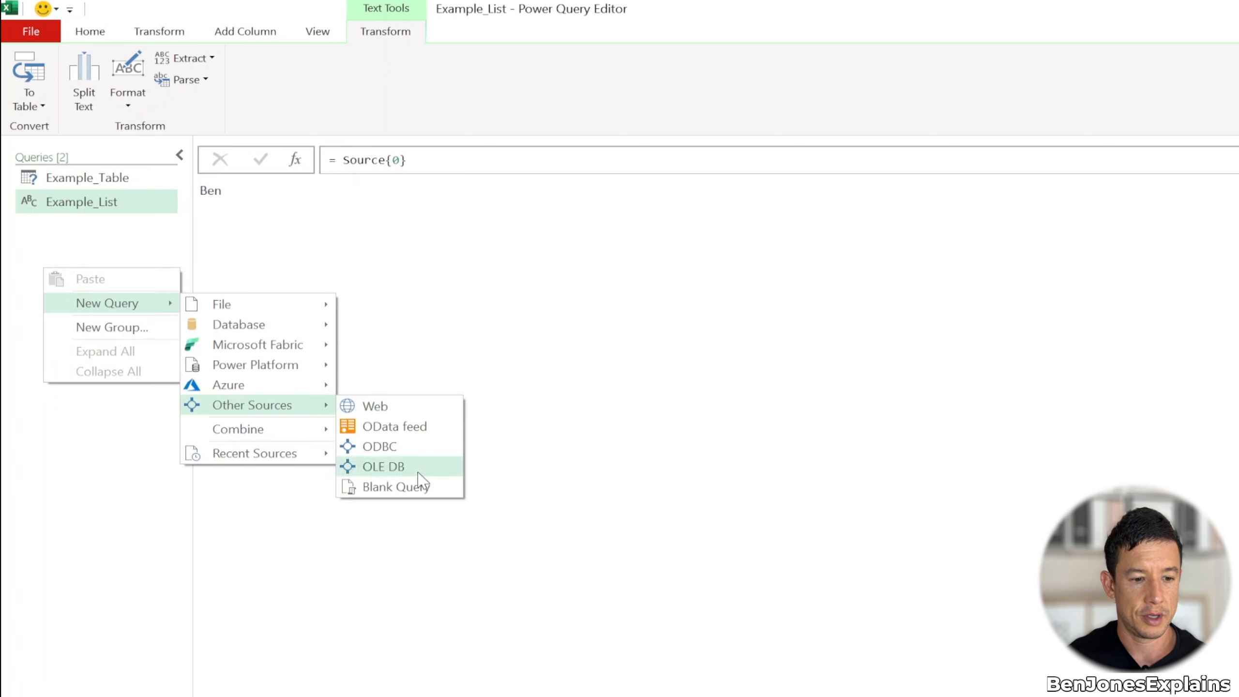
{"action": "left_click", "coordinate": [422, 490]}
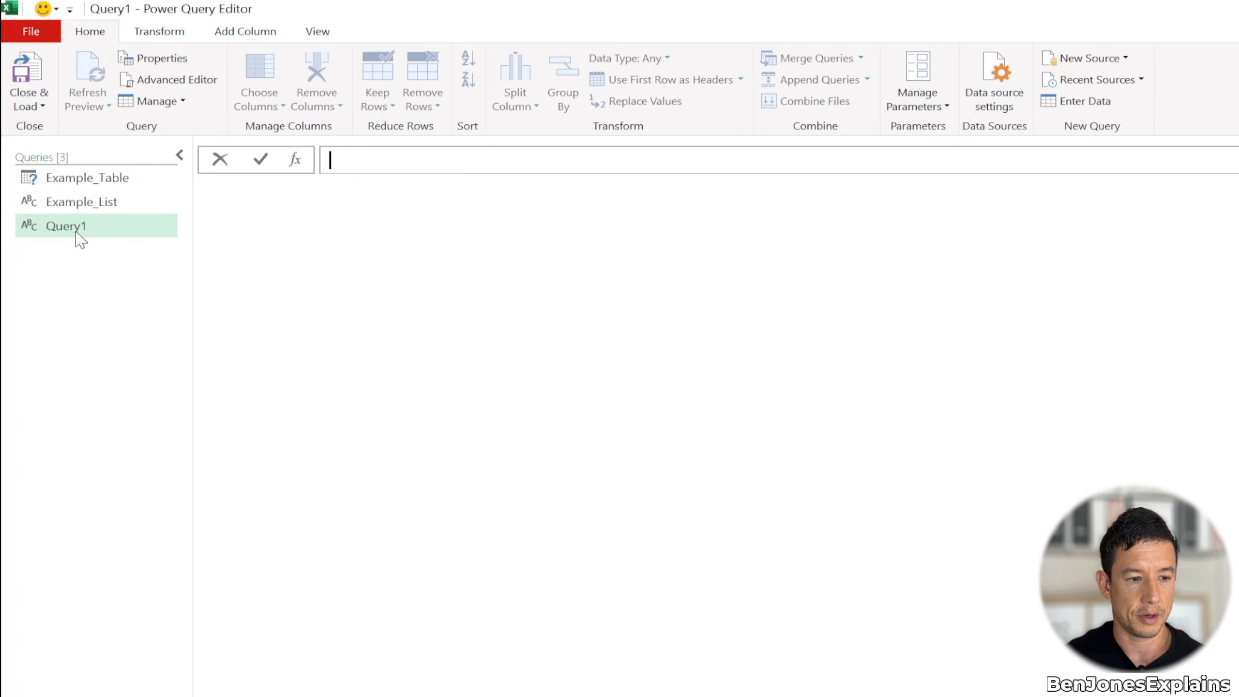
{"action": "right_click", "coordinate": [82, 237]}
{"action": "left_click", "coordinate": [129, 308]}
{"action": "type", "text": "Example_Record"}
{"action": "key", "text": "Return"}
Try to define Example_Record with a square-bracket formula that separates Name and the quoted first name with a comma
{"action": "left_click", "coordinate": [355, 160]}
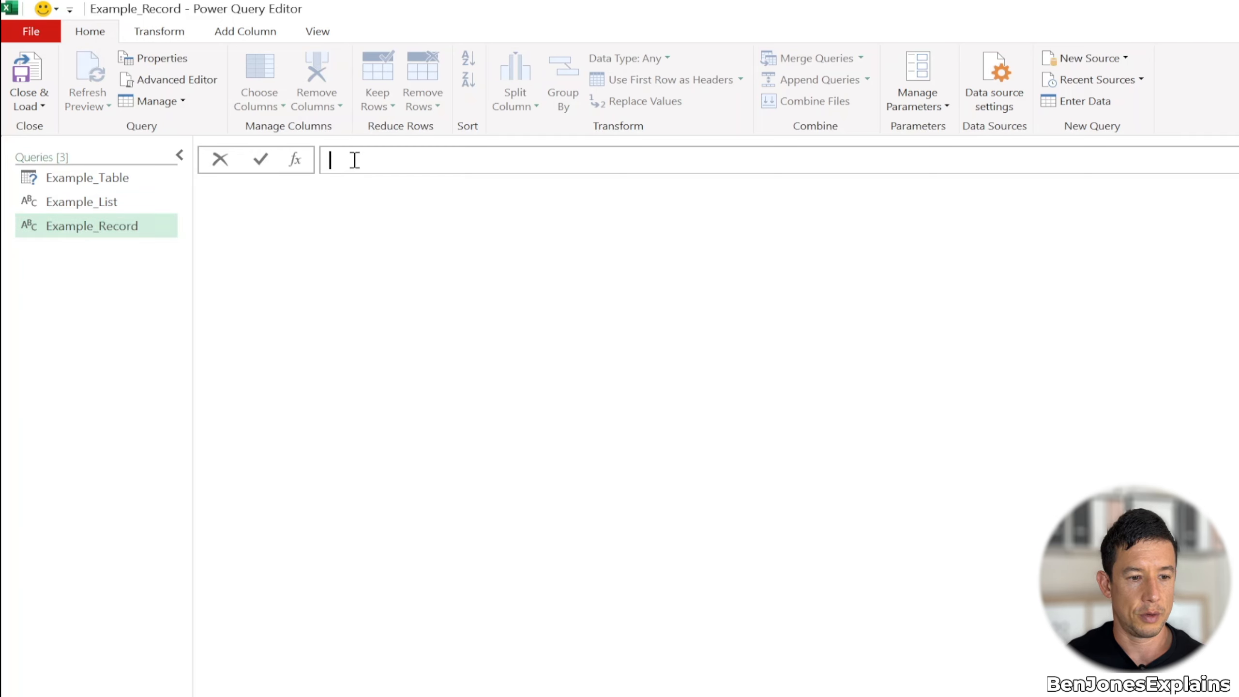
{"action": "type", "text": "="}
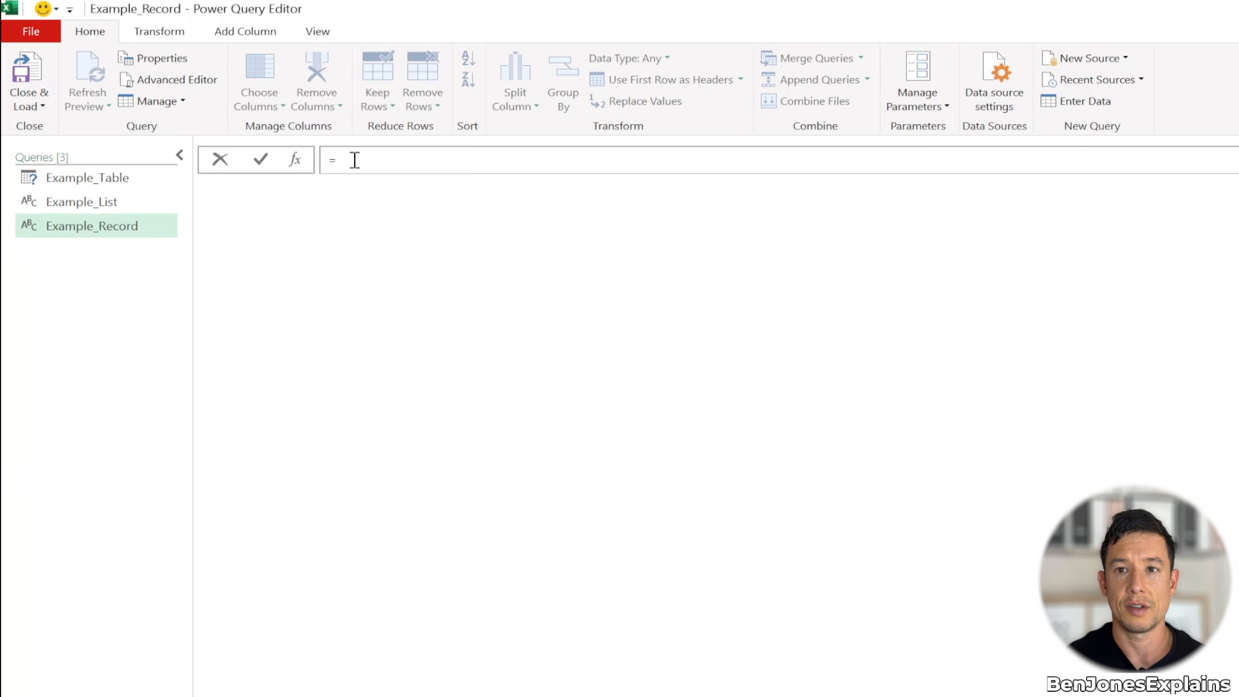
{"action": "type", "text": "[]"}
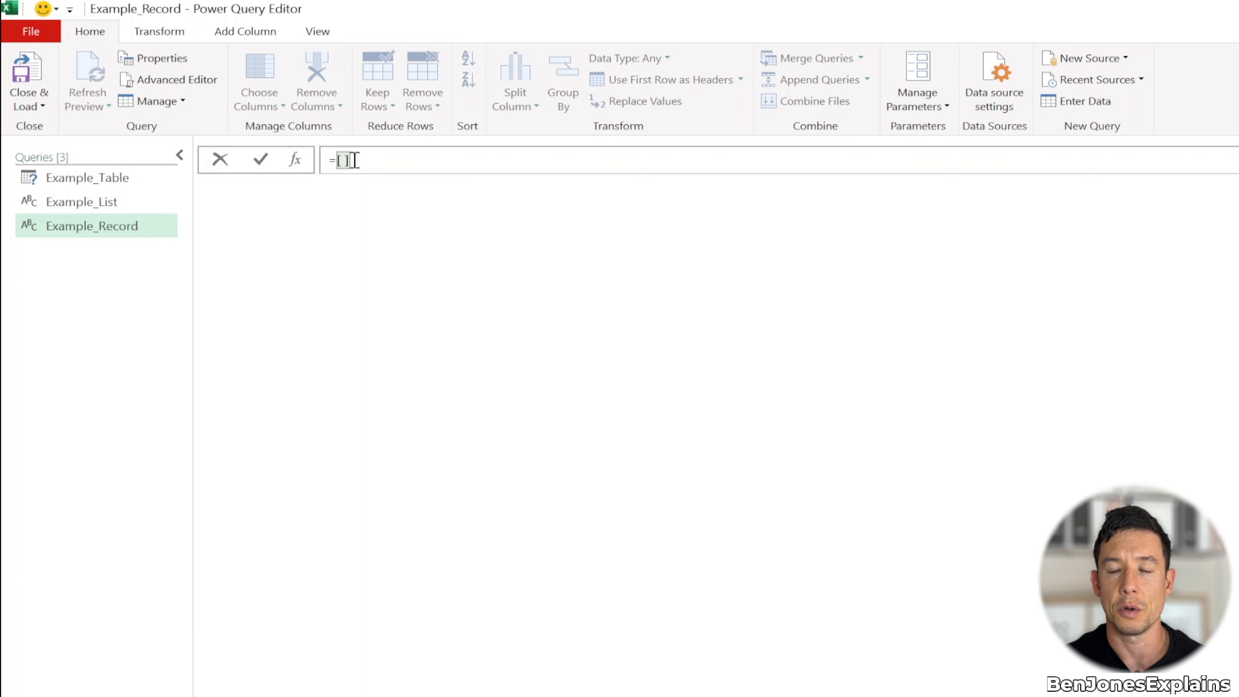
{"action": "key", "text": "Return"}
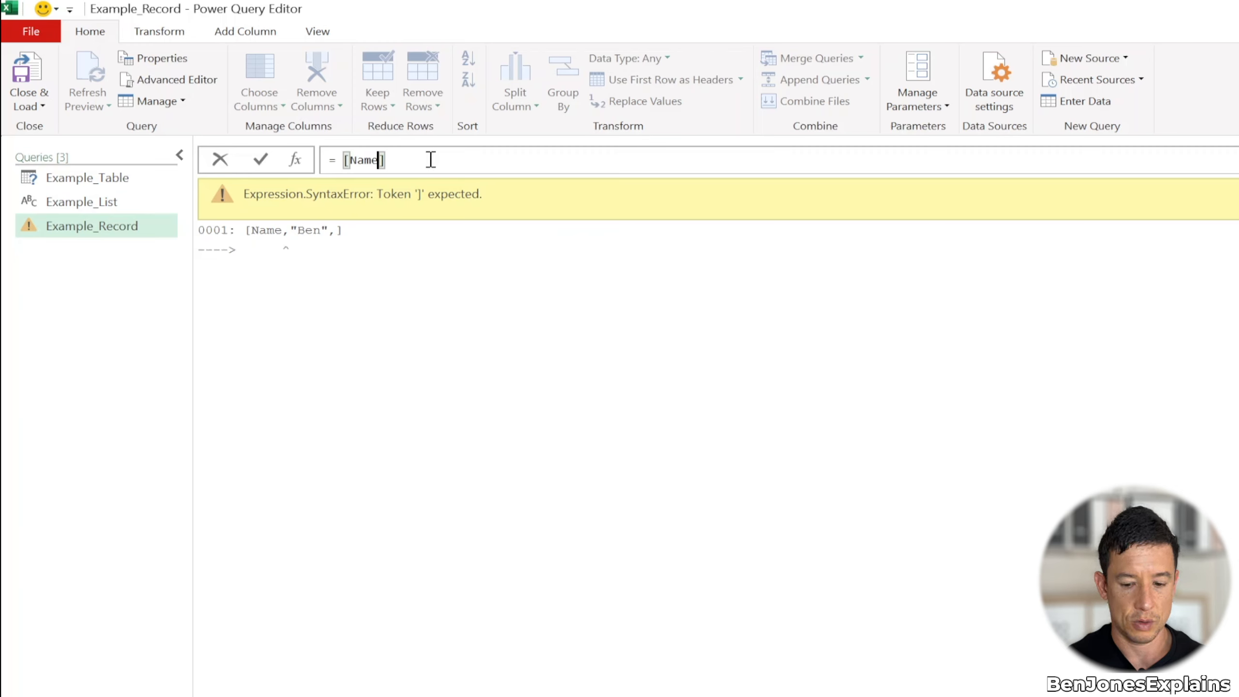
Rewrite the record formula so Name equals the first person's quoted first name, followed by a comma and Age=50
{"action": "type", "text": "=\"Ben\""}
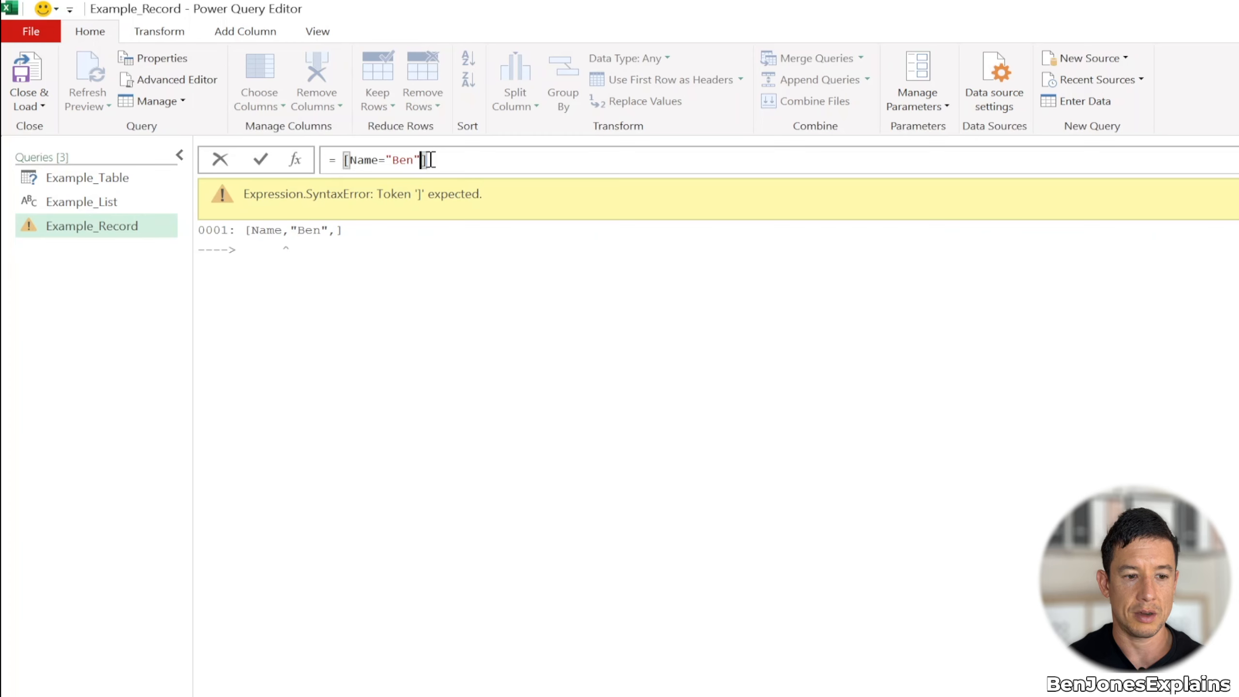
{"action": "type", "text": ","}
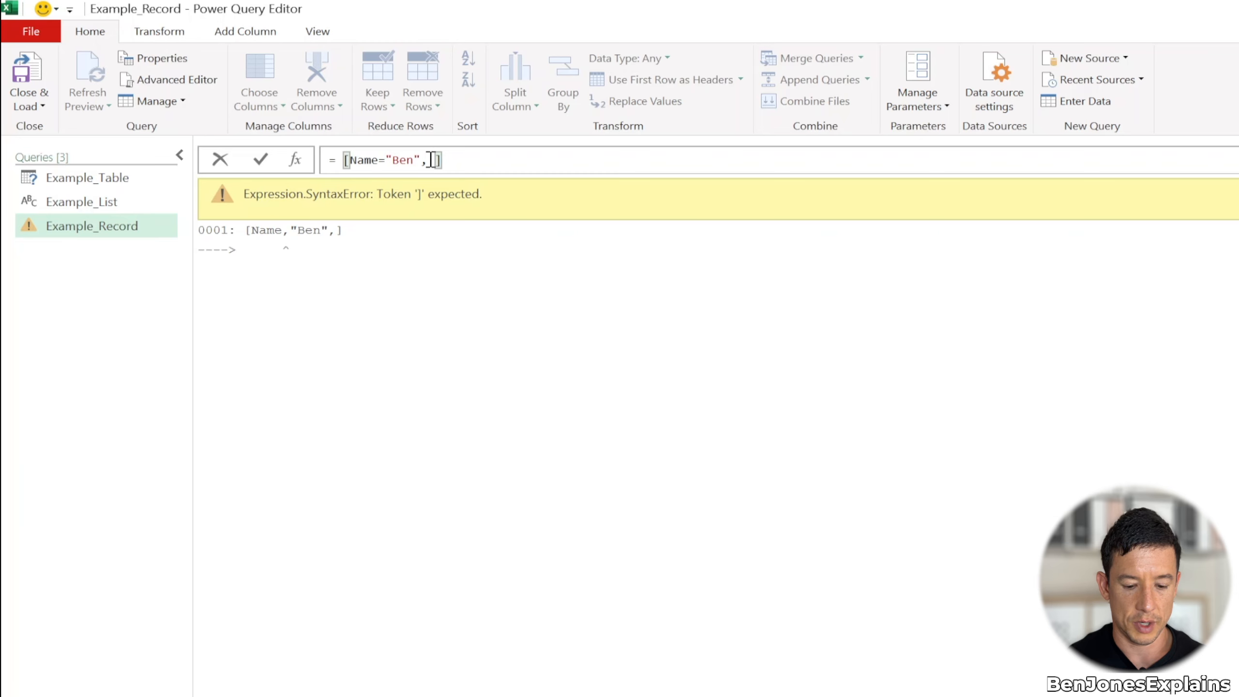
{"action": "type", "text": " Age="}
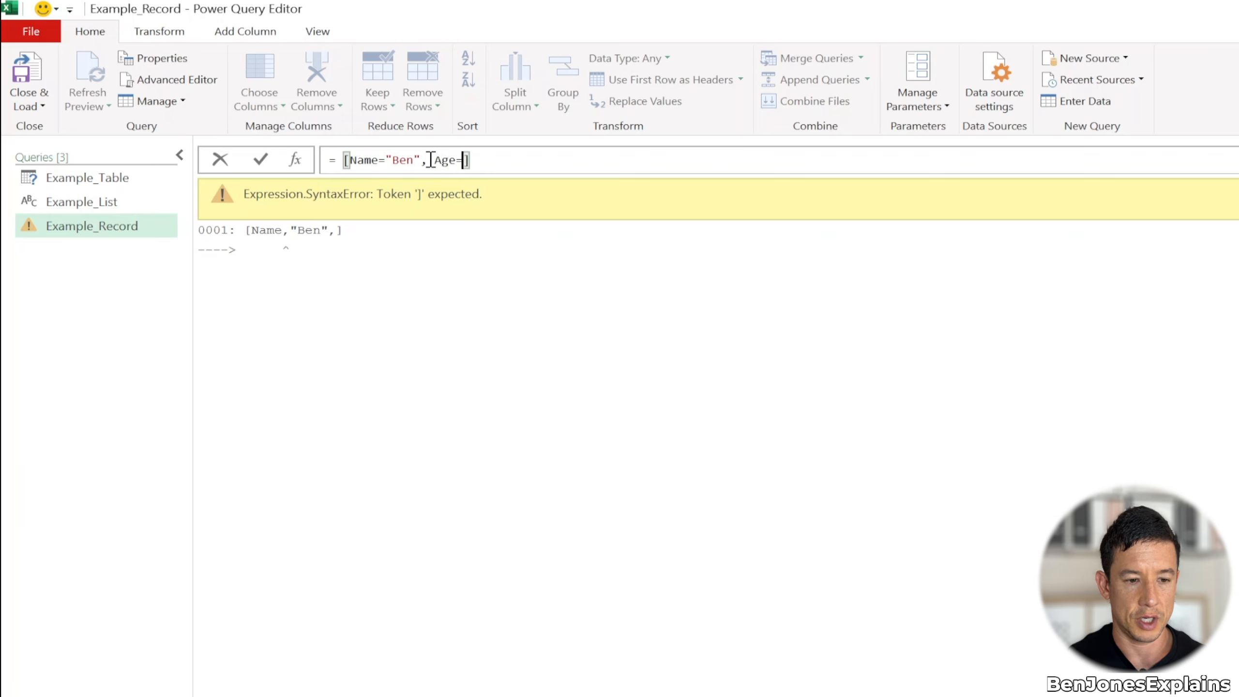
{"action": "type", "text": "50"}
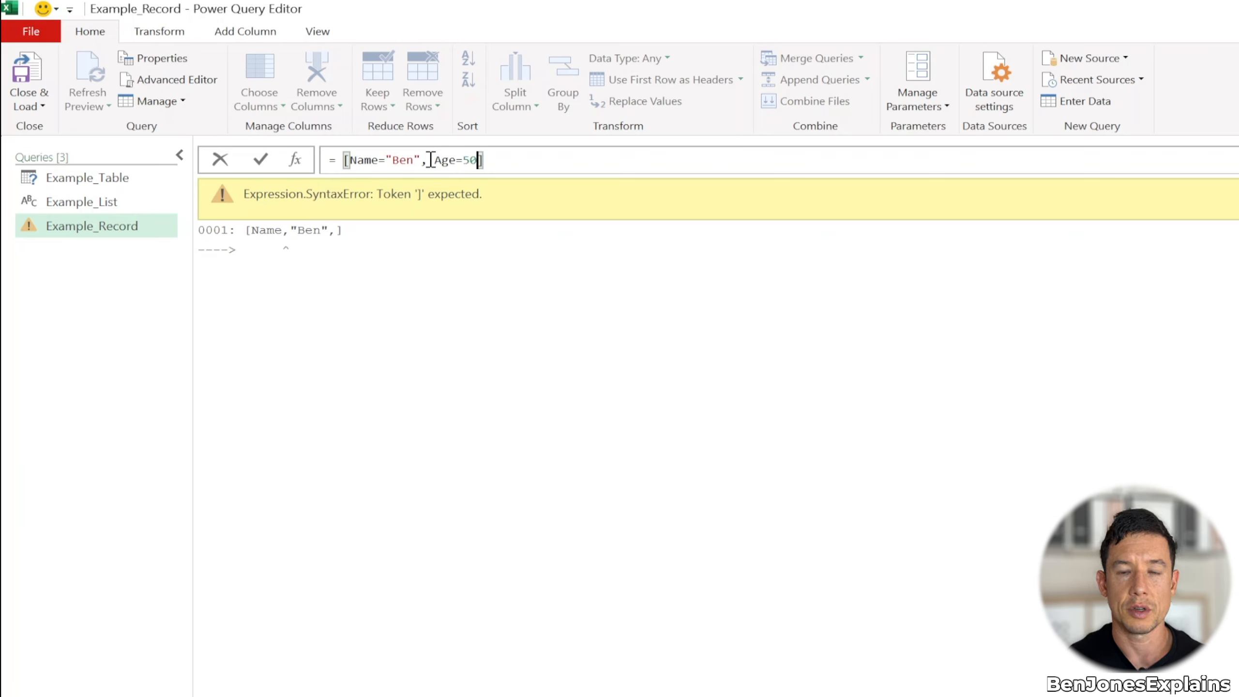
{"action": "key", "text": "Left"}
{"action": "key", "text": "Left"}
{"action": "key", "text": "Right"}
{"action": "key", "text": "Right"}
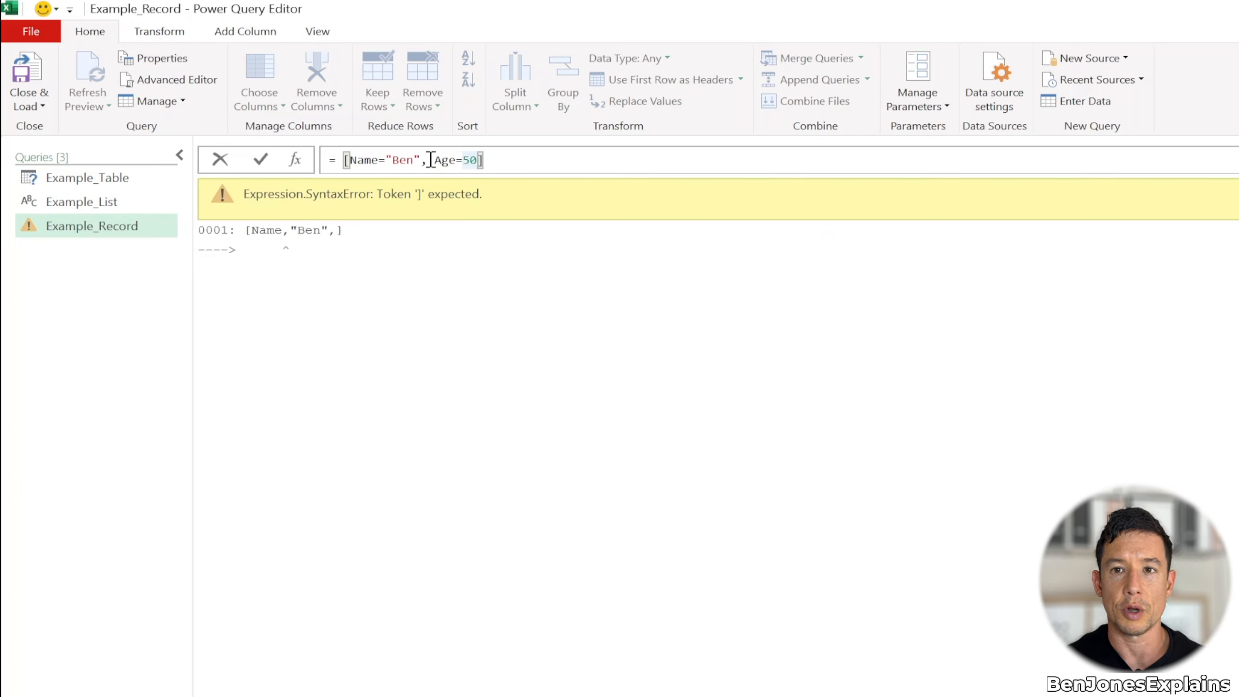
Add the field Country="UK" to the Example_Record formula and commit it
{"action": "type", "text": ", Country="}
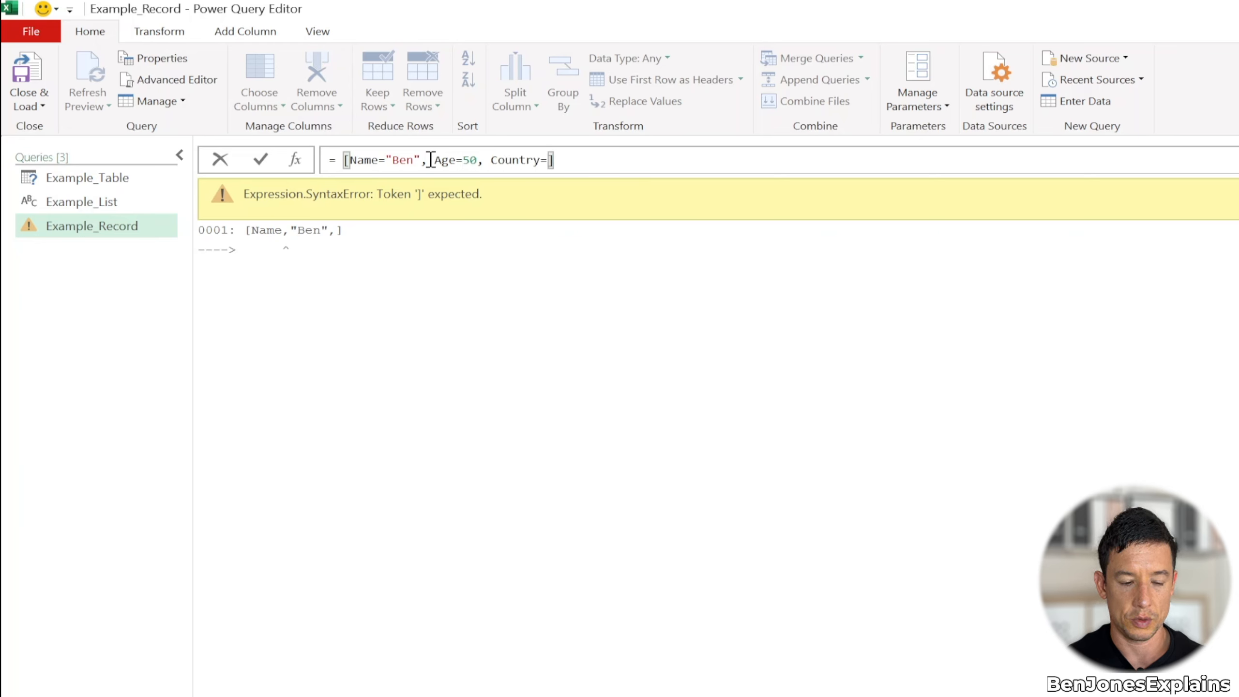
{"action": "type", "text": "\"UK"}
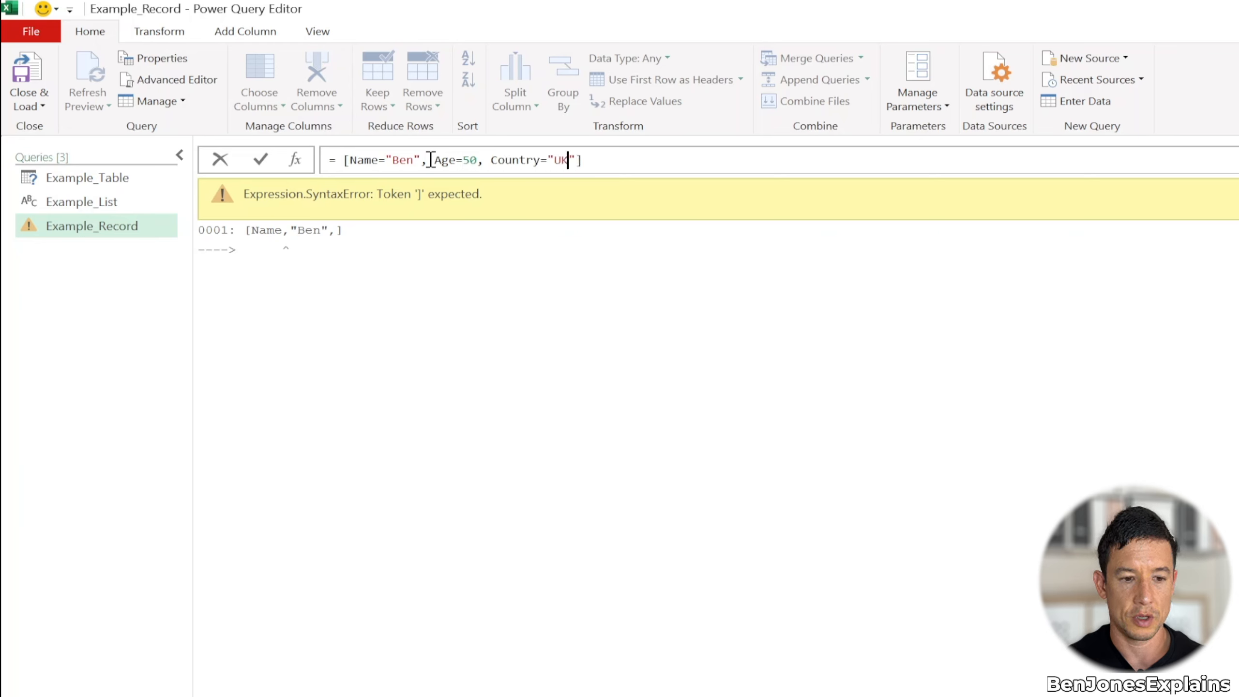
{"action": "key", "text": "Return"}
{"action": "left_click", "coordinate": [605, 164]}
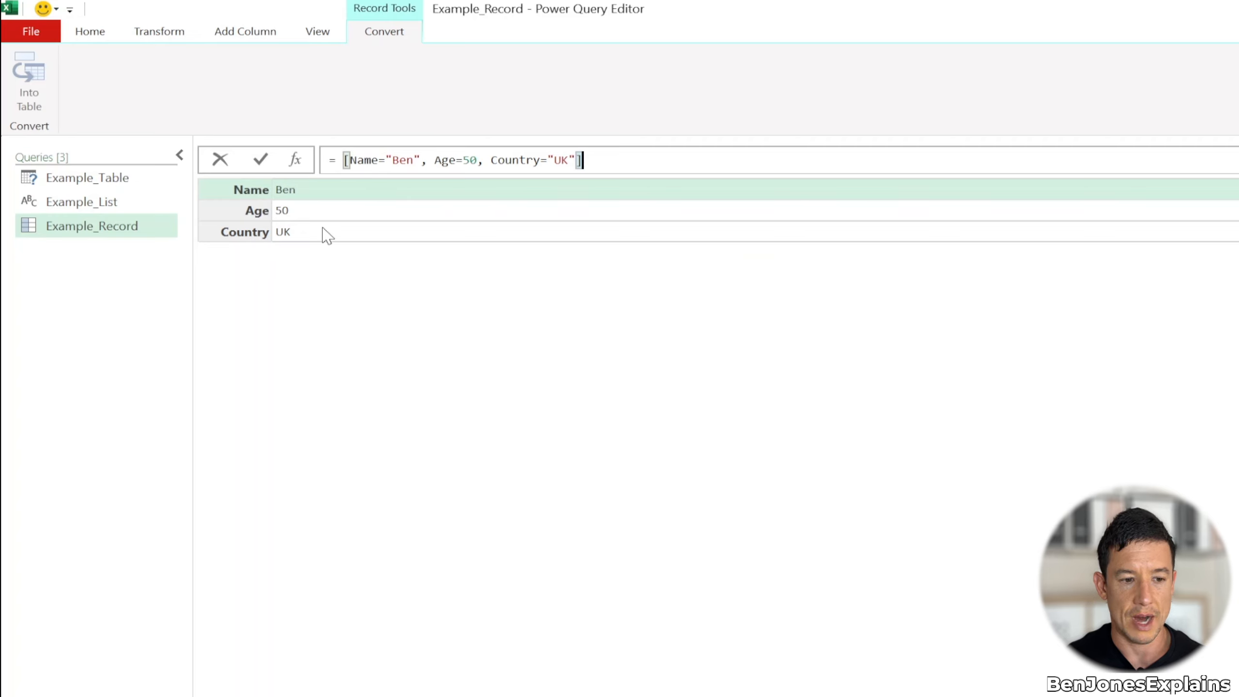
Check the rows of Example_Table, then append [Age] to the Example_Record formula to return only that field
{"action": "left_click", "coordinate": [119, 177]}
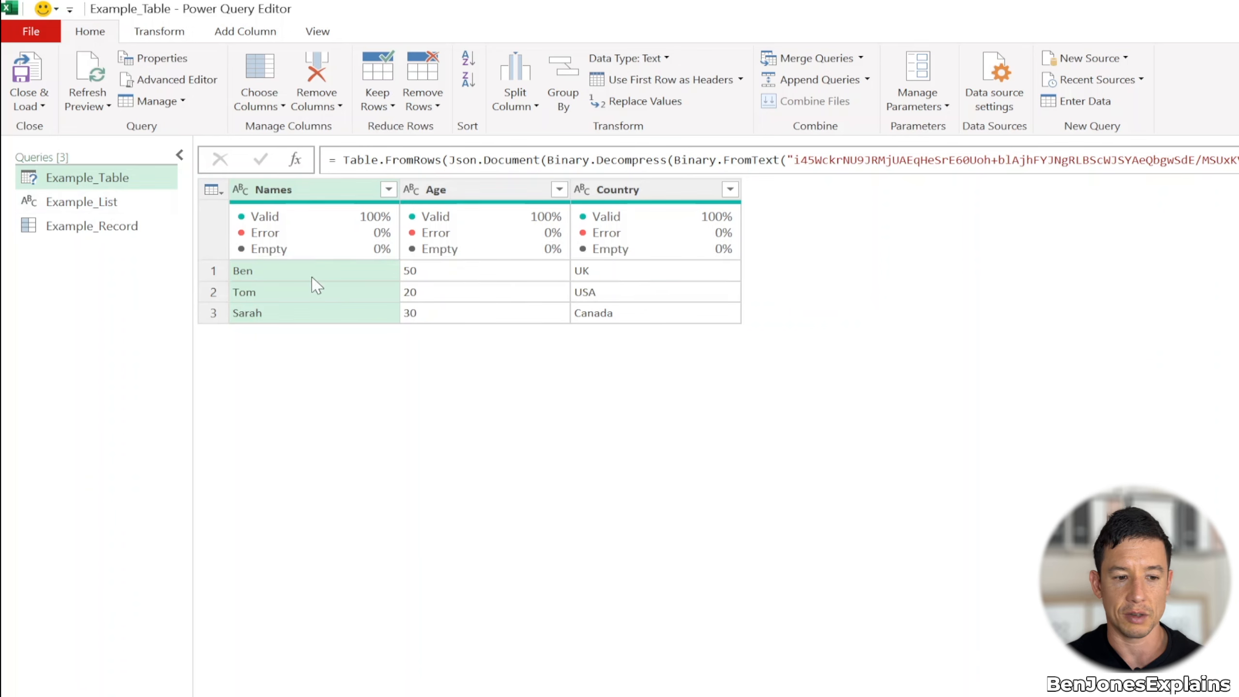
{"action": "left_click", "coordinate": [123, 239]}
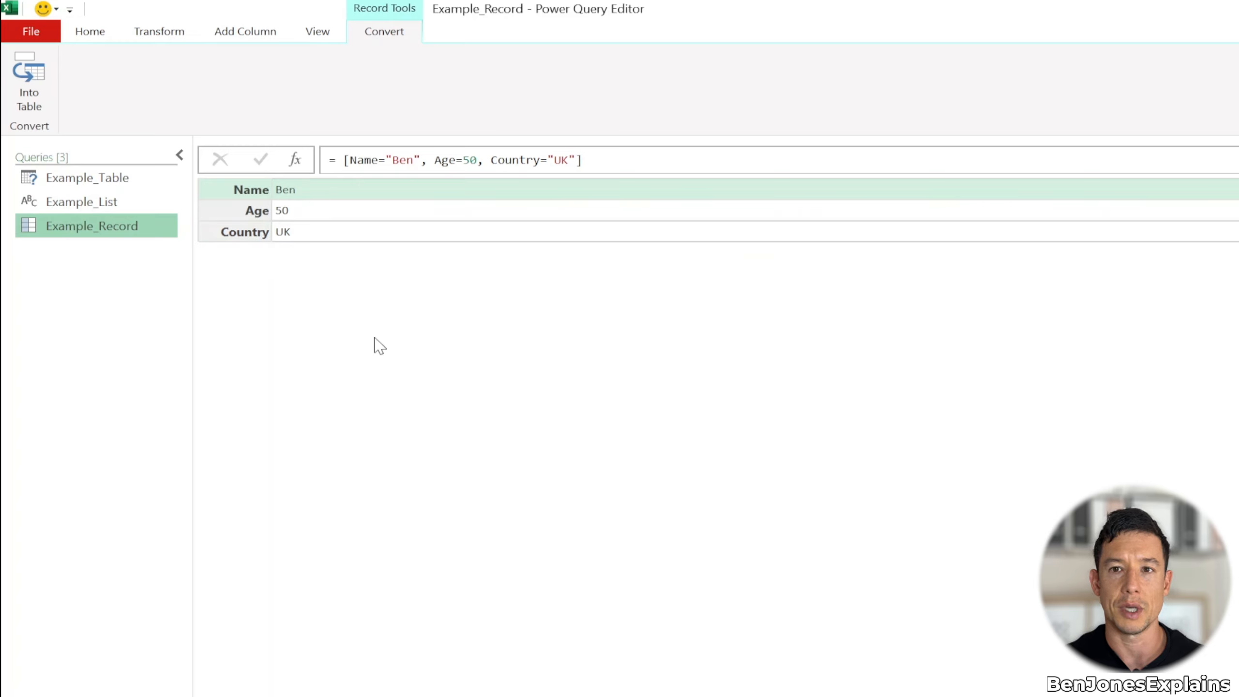
{"action": "left_click", "coordinate": [619, 158]}
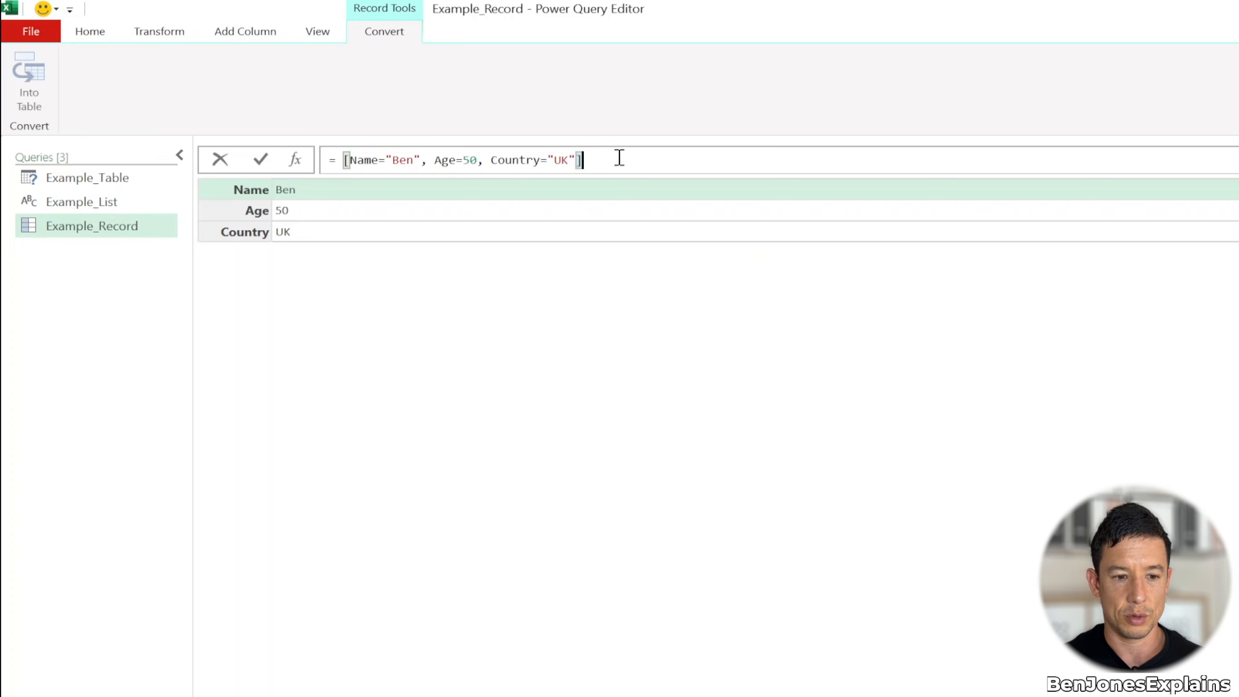
{"action": "type", "text": "["}
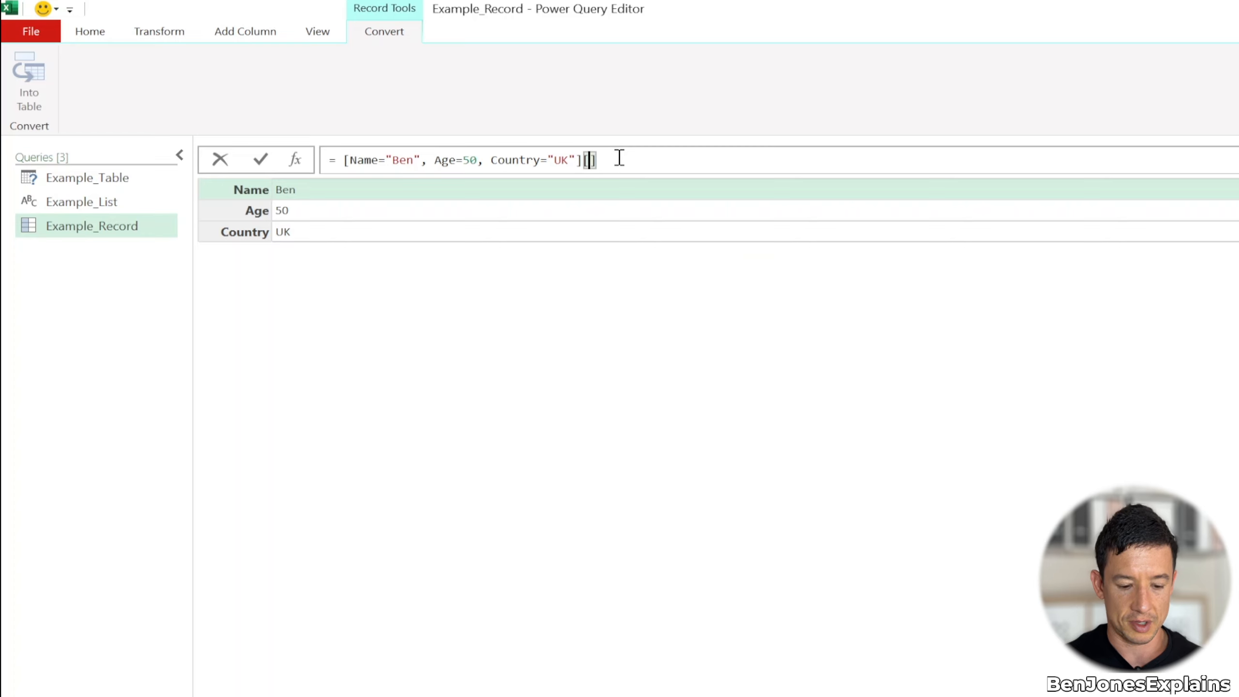
{"action": "type", "text": "Age"}
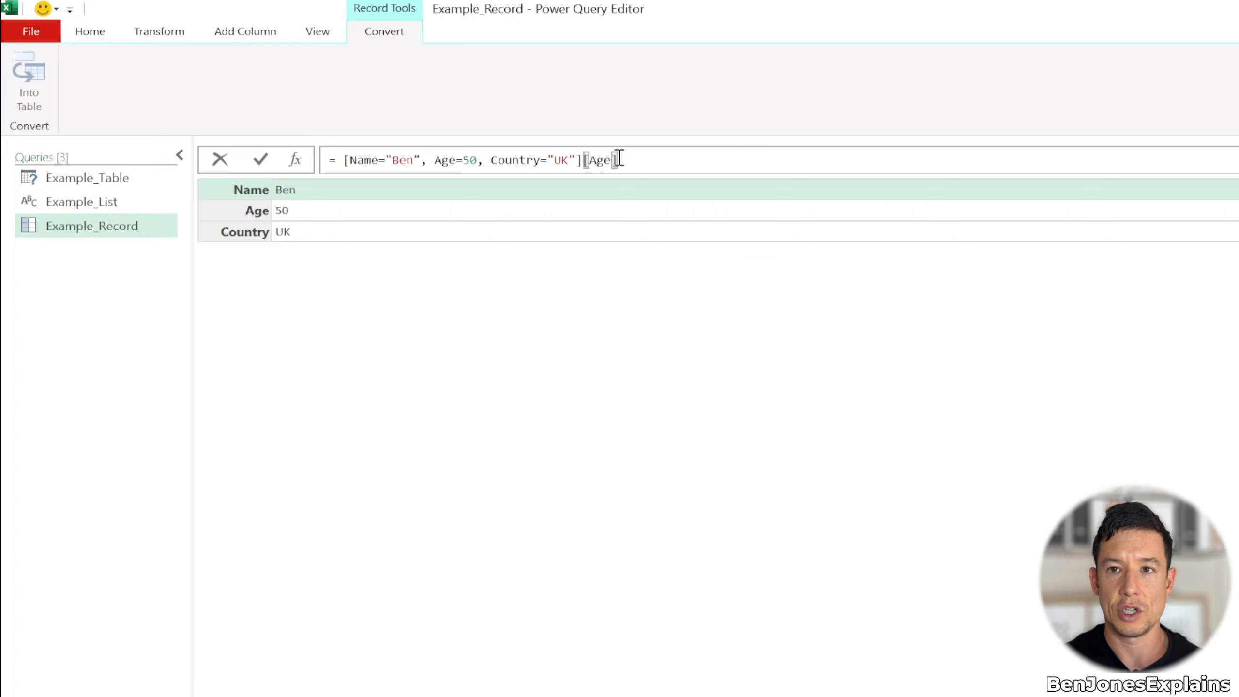
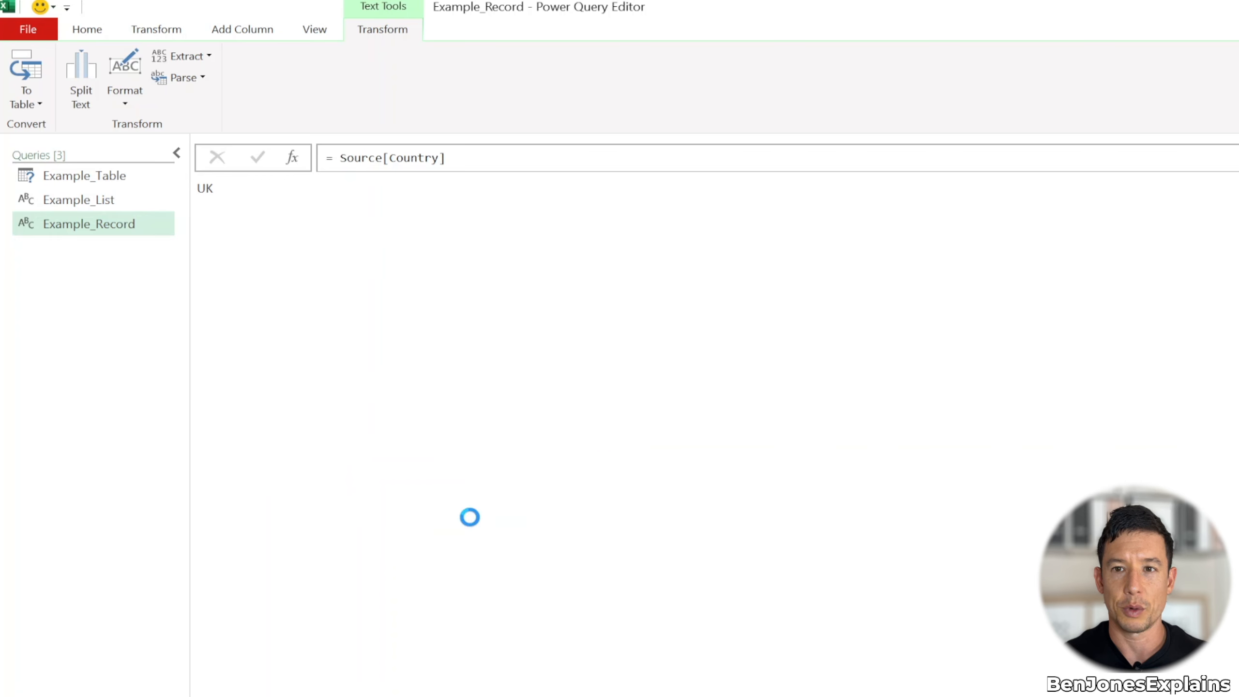
Name the new blank query Example_RecordToTable
{"action": "type", "text": "Ex"}
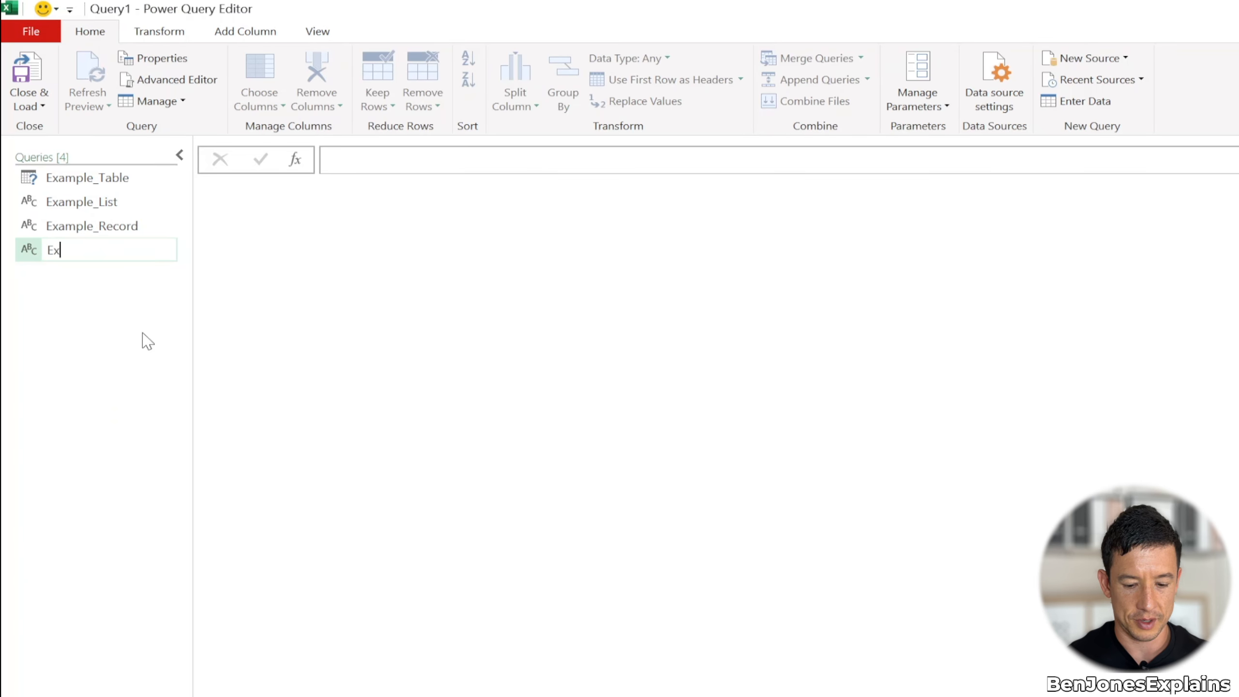
{"action": "type", "text": "ample_RecordToTab"}
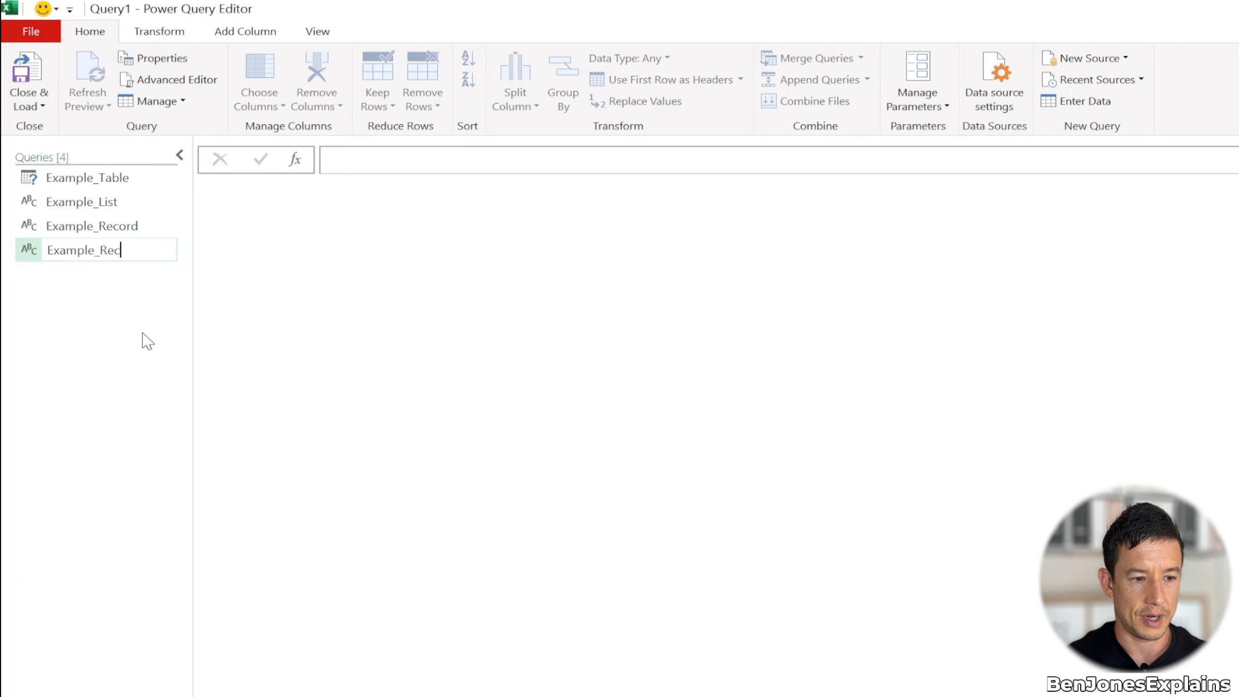
{"action": "type", "text": "le"}
{"action": "key", "text": "Return"}
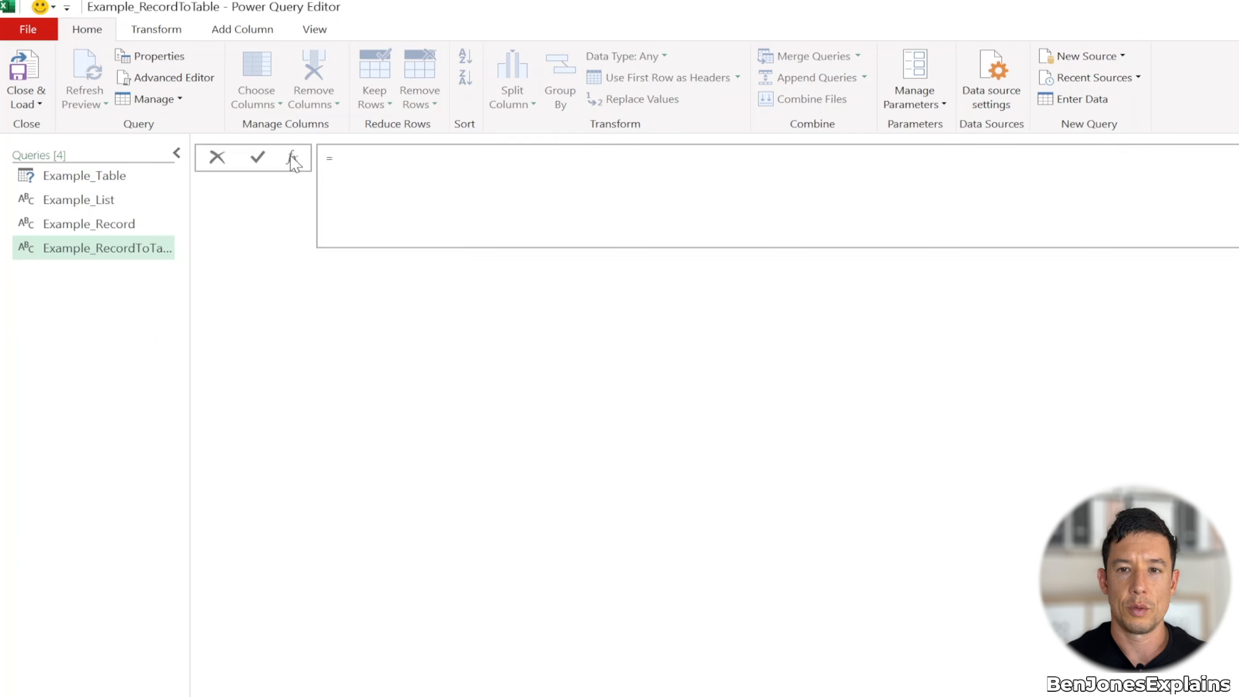
Start the Example_RecordToTable formula with Table.FromRecords, an empty curly-brace list as its argument and a new line inside the braces
{"action": "type", "text": "Table.From"}
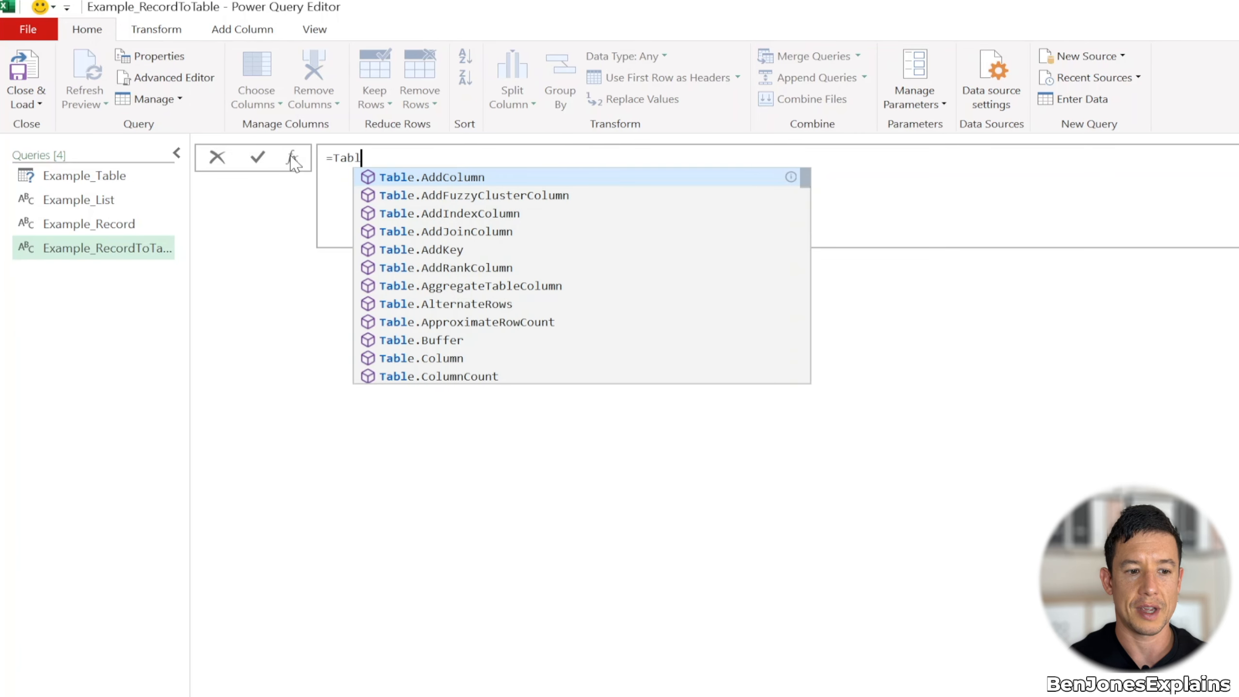
{"action": "key", "text": "Down"}
{"action": "key", "text": "Down"}
{"action": "key", "text": "Down"}
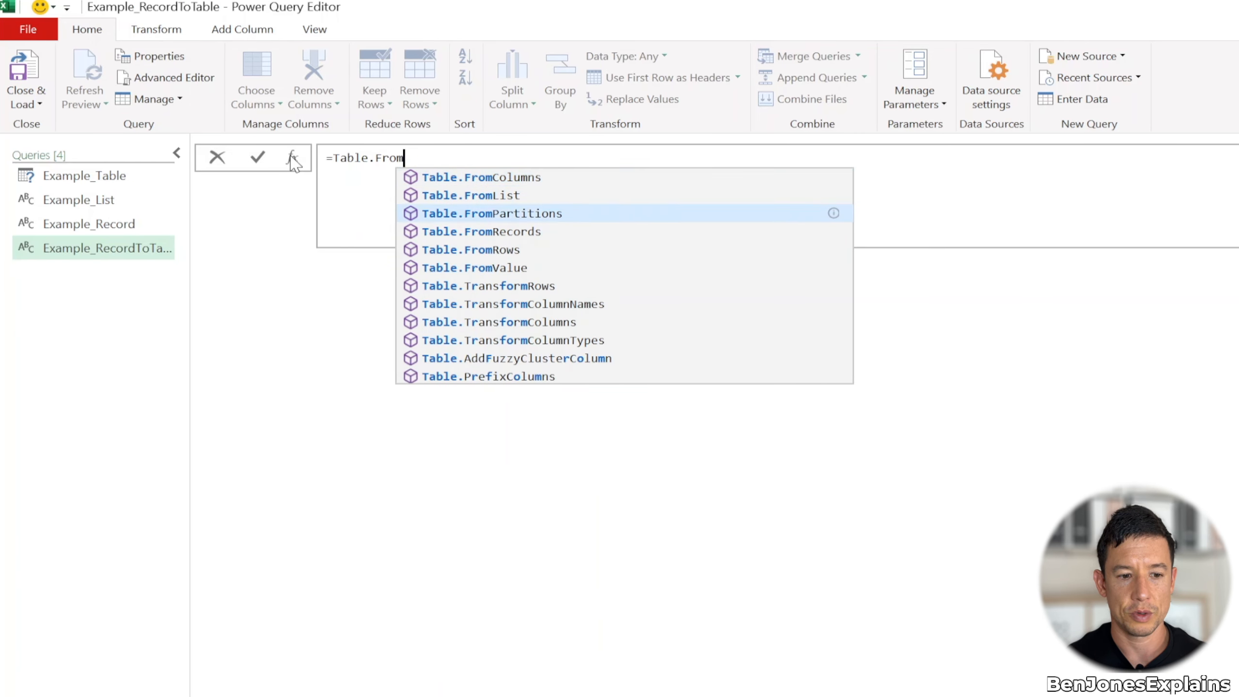
{"action": "key", "text": "Tab"}
{"action": "type", "text": "("}
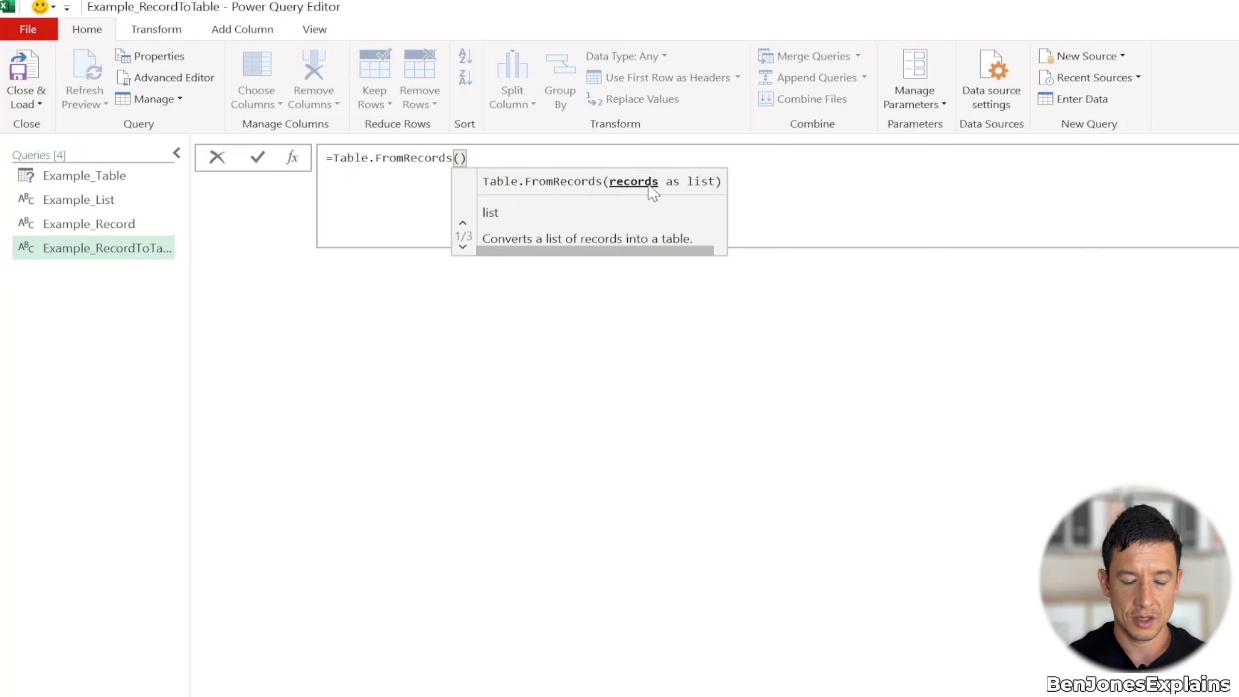
{"action": "type", "text": "{"}
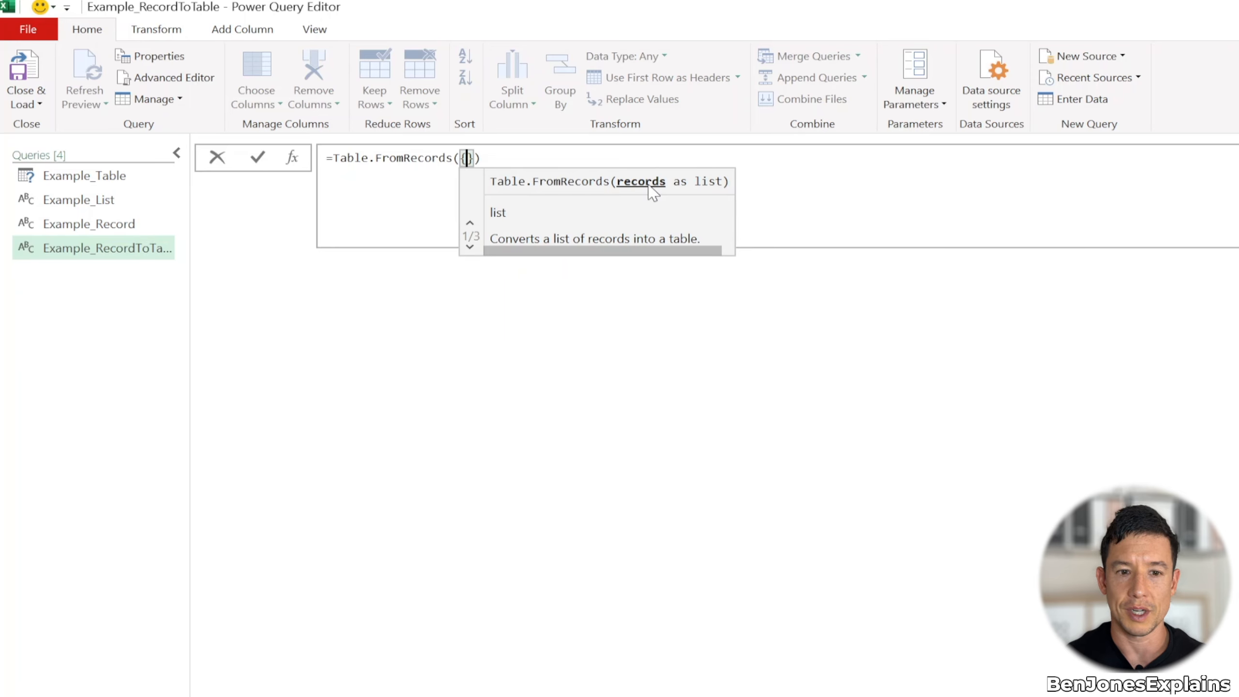
{"action": "key", "text": "shift+Return"}
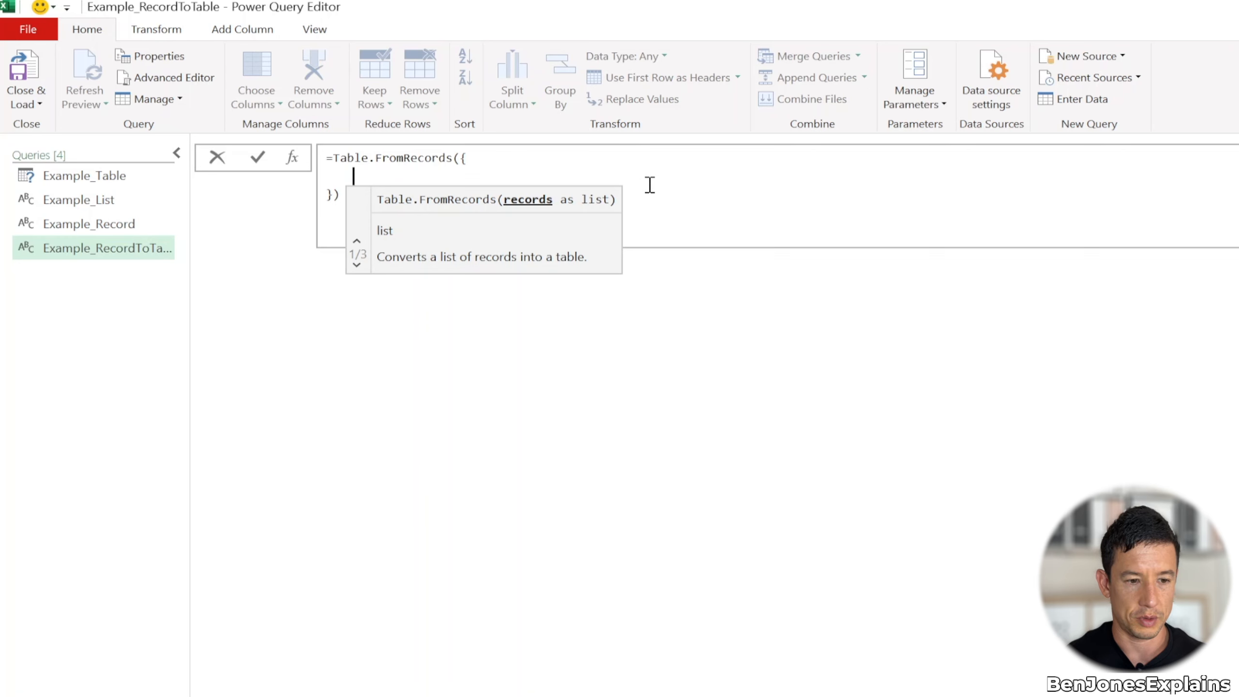
Add the first record to the list with Name set to the first person's quoted first name and Country="UK"
{"action": "type", "text": "["}
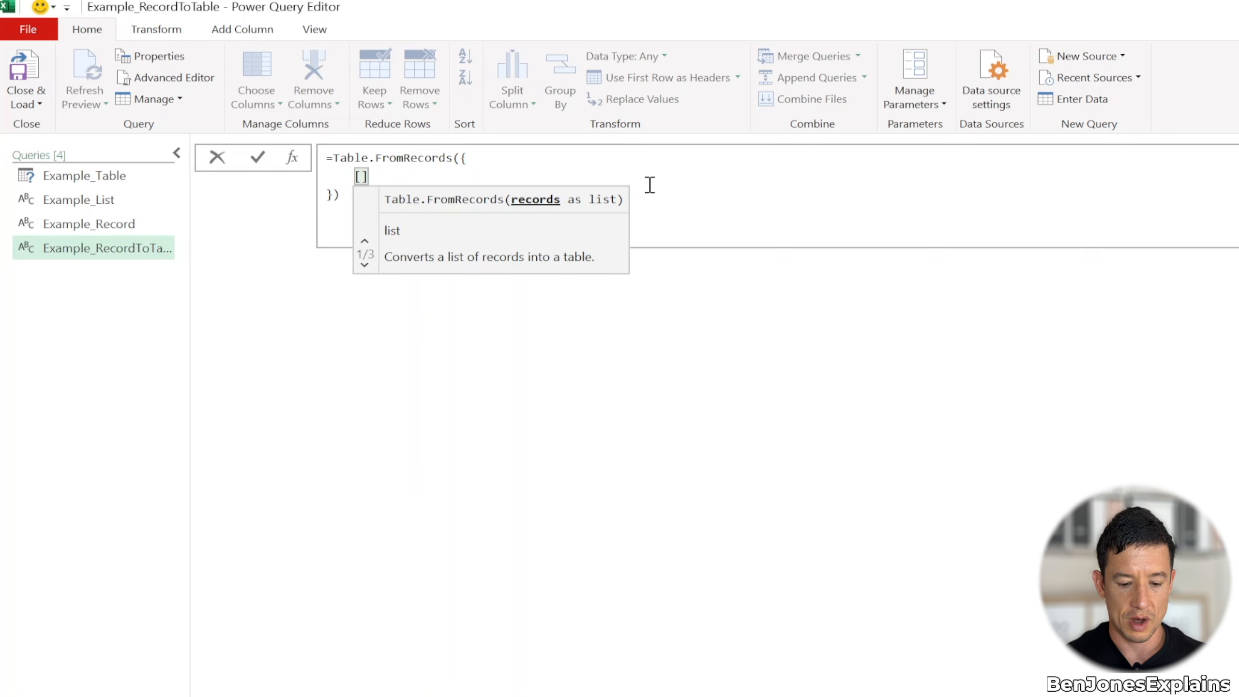
{"action": "type", "text": "Name"}
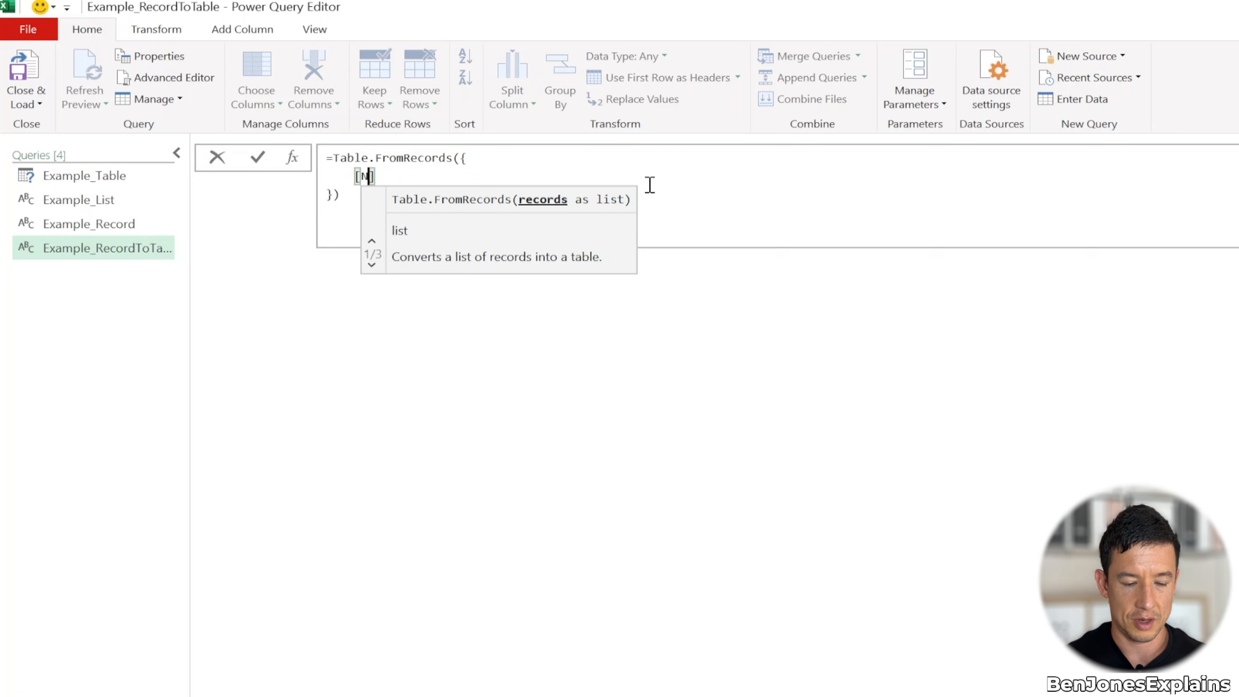
{"action": "type", "text": "=\"Ben,"}
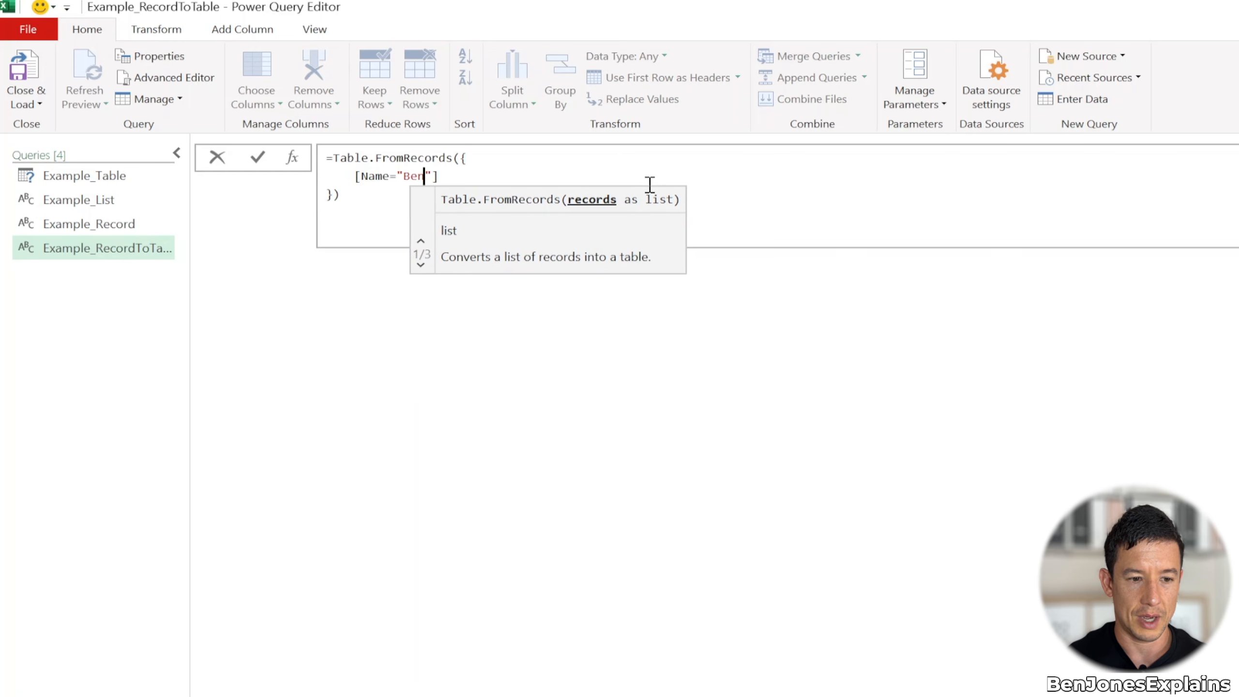
{"action": "key", "text": "BackSpace"}
{"action": "type", "text": "\","}
{"action": "type", "text": " Countr"}
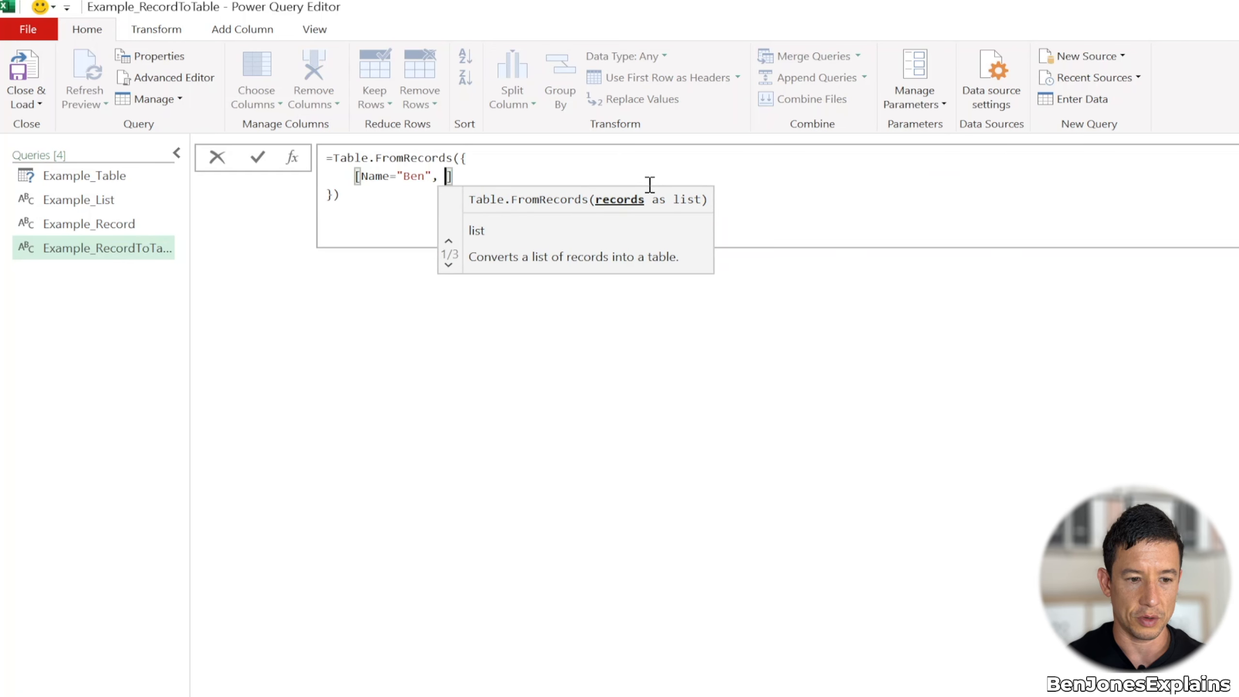
{"action": "type", "text": "y=\"UK\""}
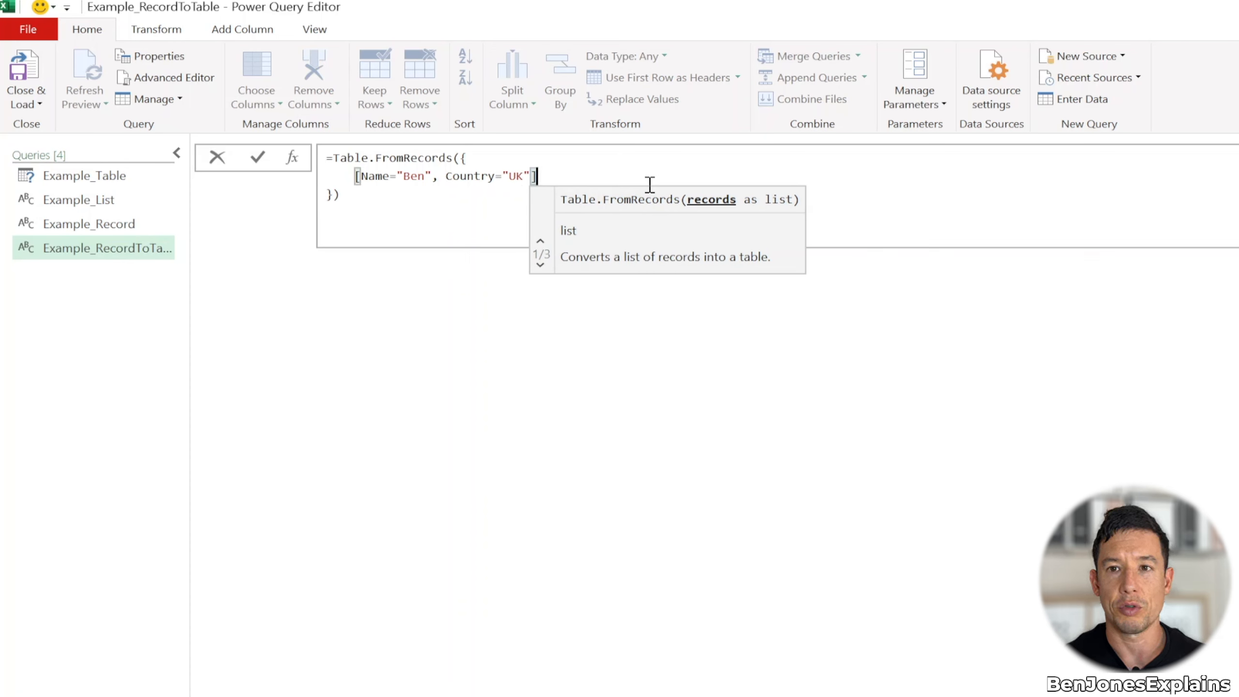
Add a copy of the first record on a new line after a comma and replace its Name with the second person's first name
{"action": "type", "text": ","}
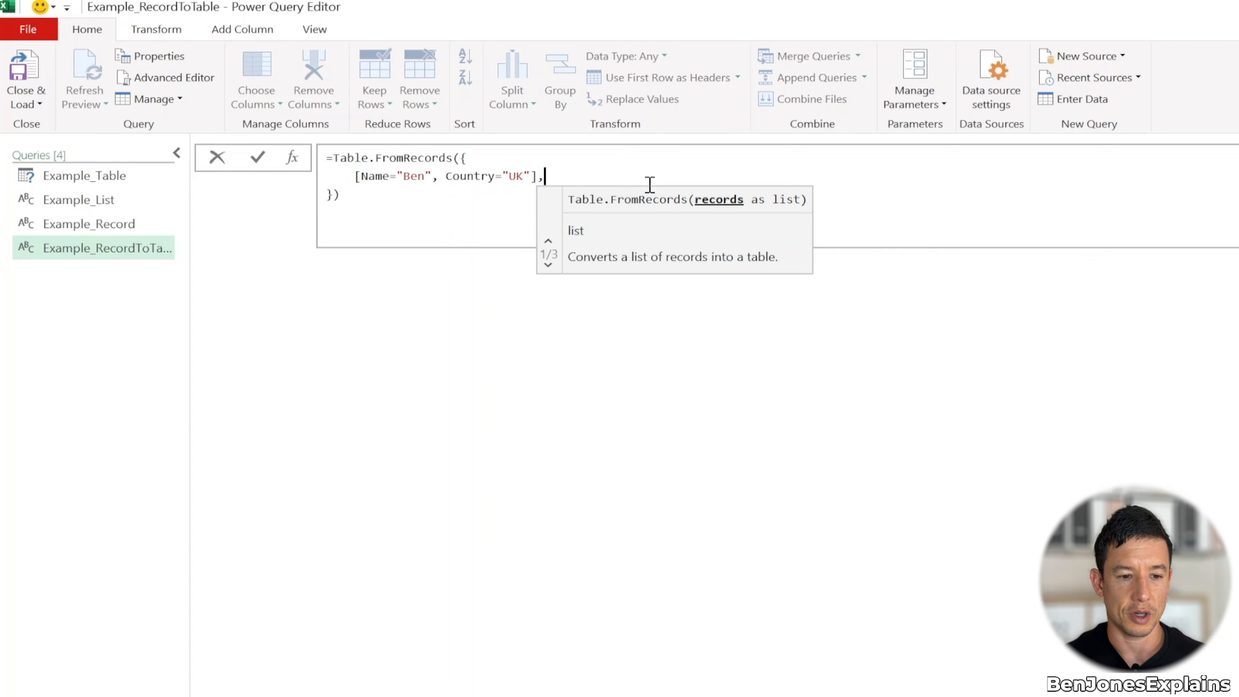
{"action": "key", "text": "shift+Return"}
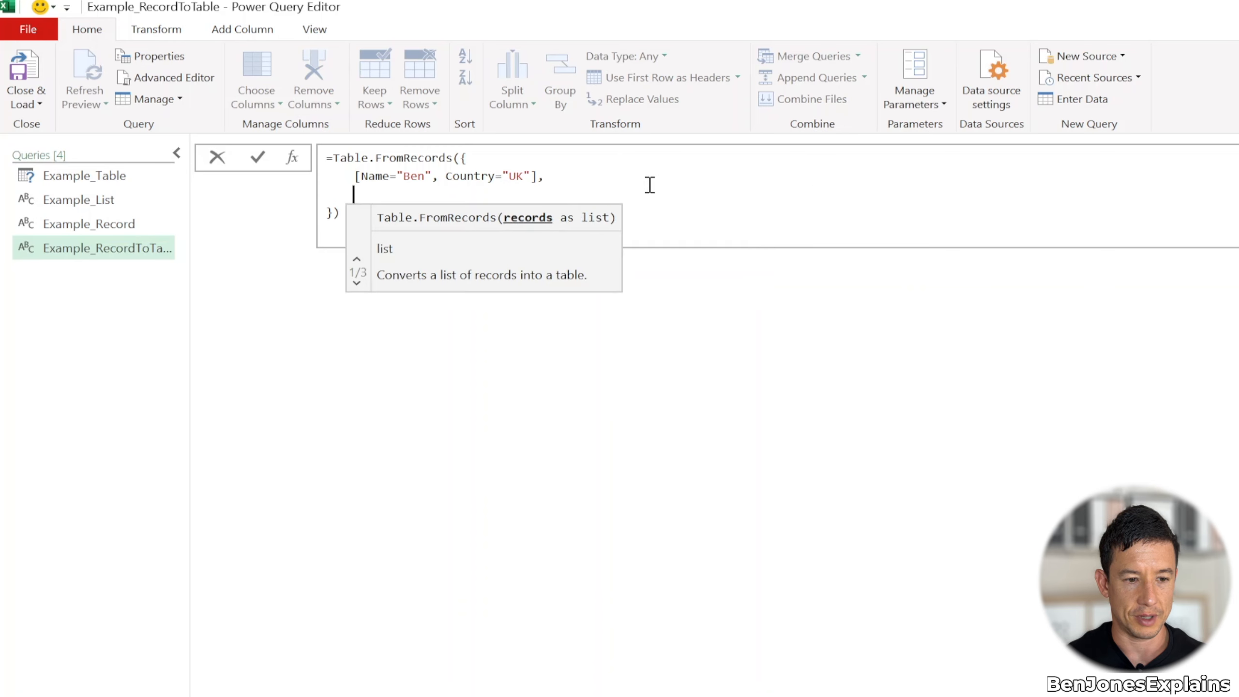
{"action": "type", "text": "[Name=\"Ben\", Country=\"UK\"]"}
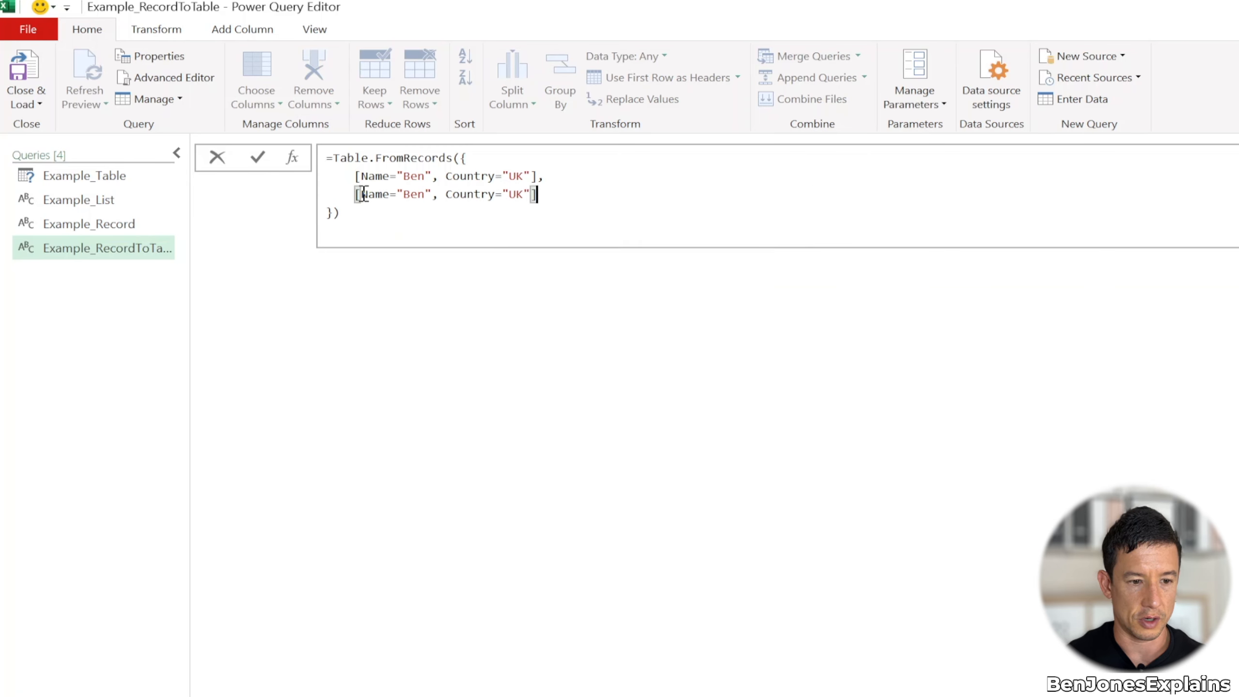
{"action": "double_click", "coordinate": [423, 195]}
{"action": "type", "text": "Tom,"}
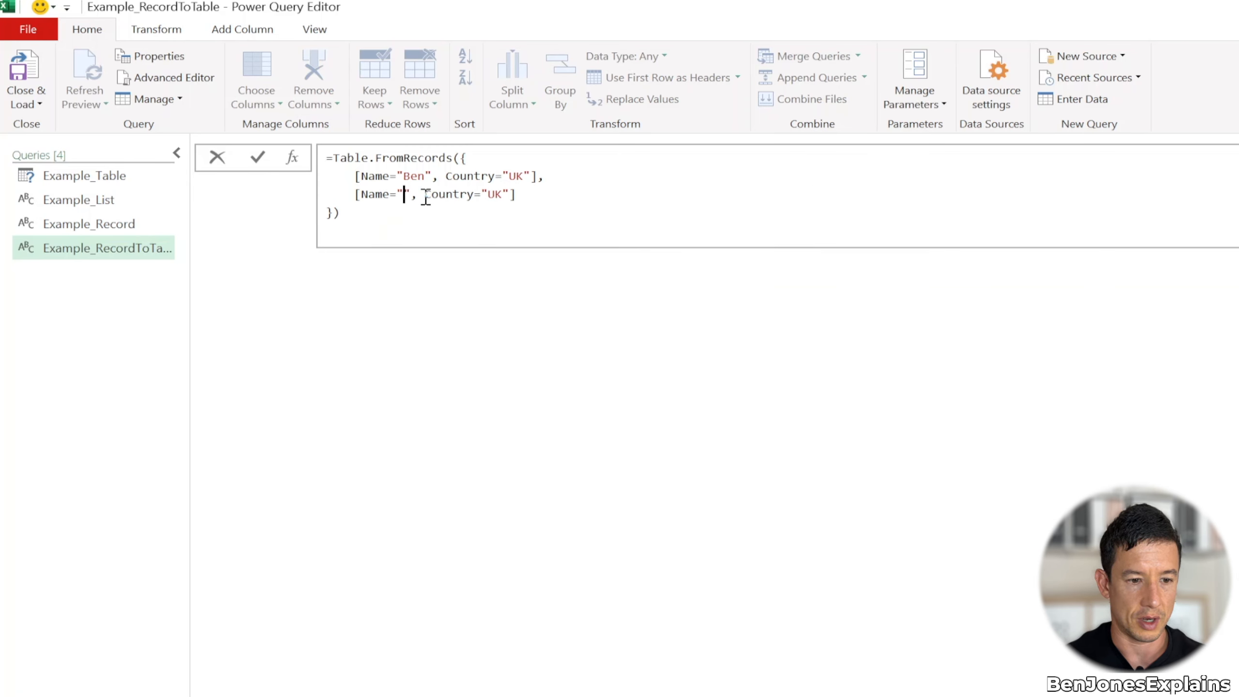
Change the second record's Country to "USA" and commit the Table.FromRecords formula
{"action": "left_click", "coordinate": [531, 195]}
{"action": "key", "text": "BackSpace"}
{"action": "type", "text": "SA"}
{"action": "left_click", "coordinate": [332, 213]}
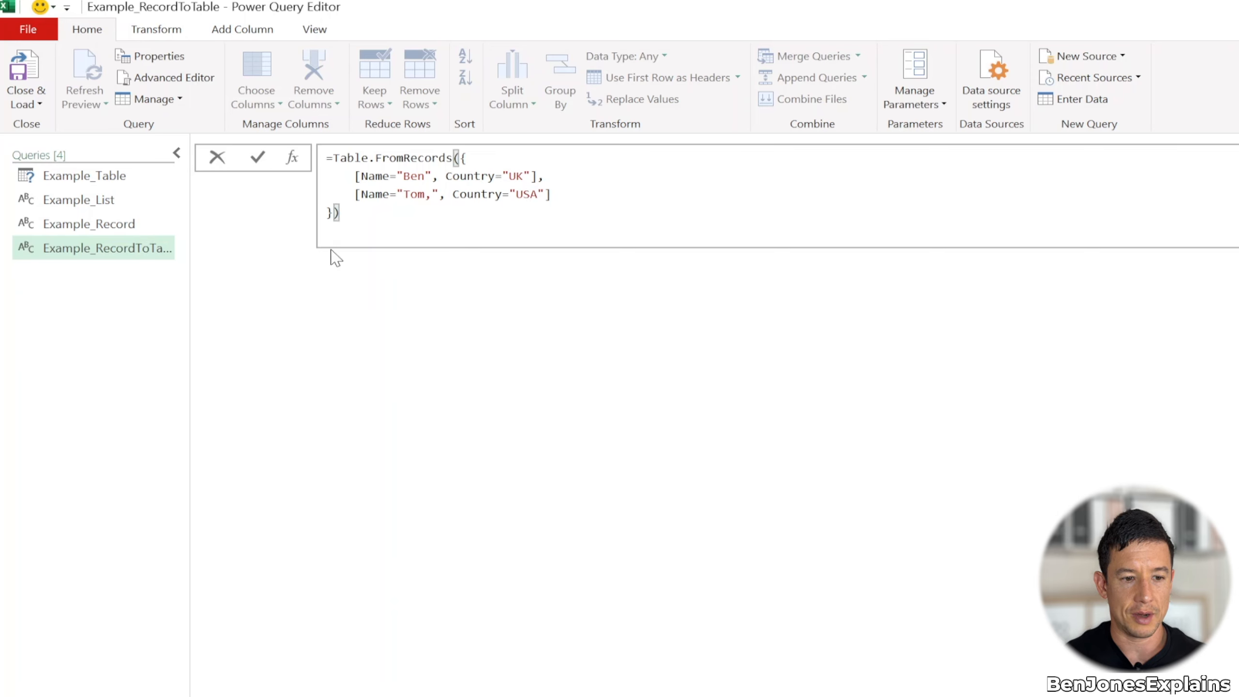
{"action": "key", "text": "End"}
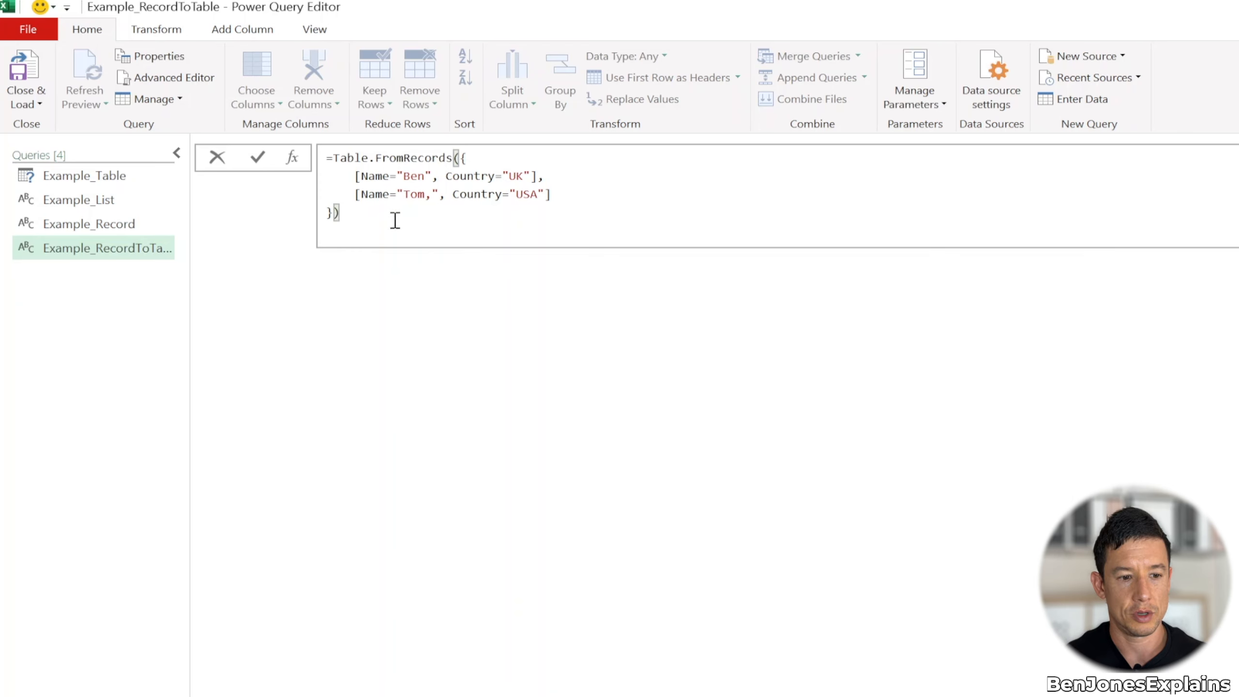
{"action": "key", "text": "Return"}
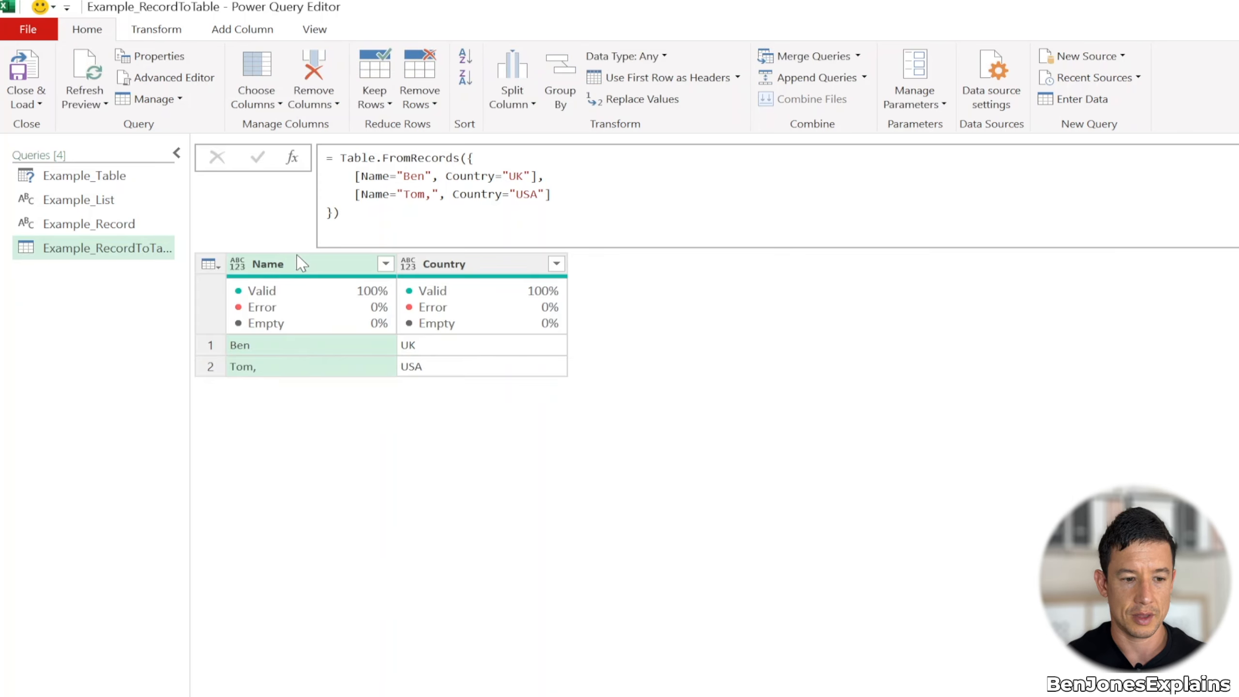
Delete the stray comma inside the second record's quoted name and commit the formula again
{"action": "left_click", "coordinate": [431, 194]}
{"action": "key", "text": "BackSpace"}
{"action": "key", "text": "Return"}
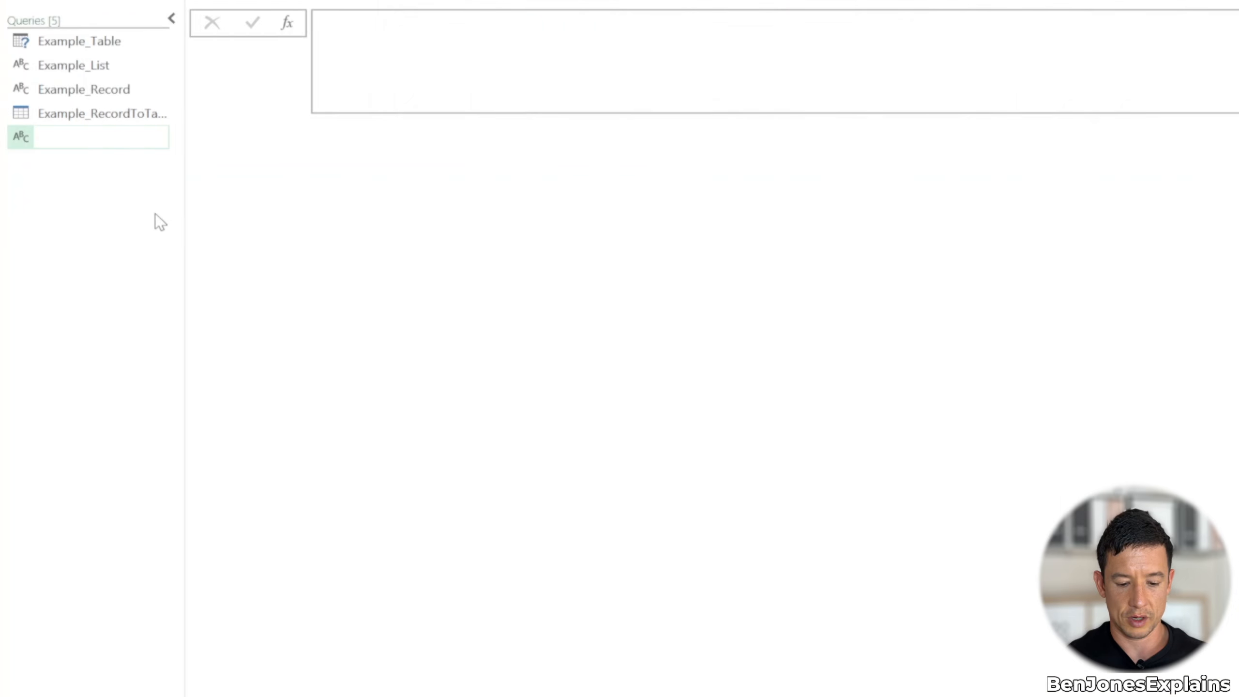
Name the new query Convert_TableCol_ToList
{"action": "type", "text": "Convert_TableCol"}
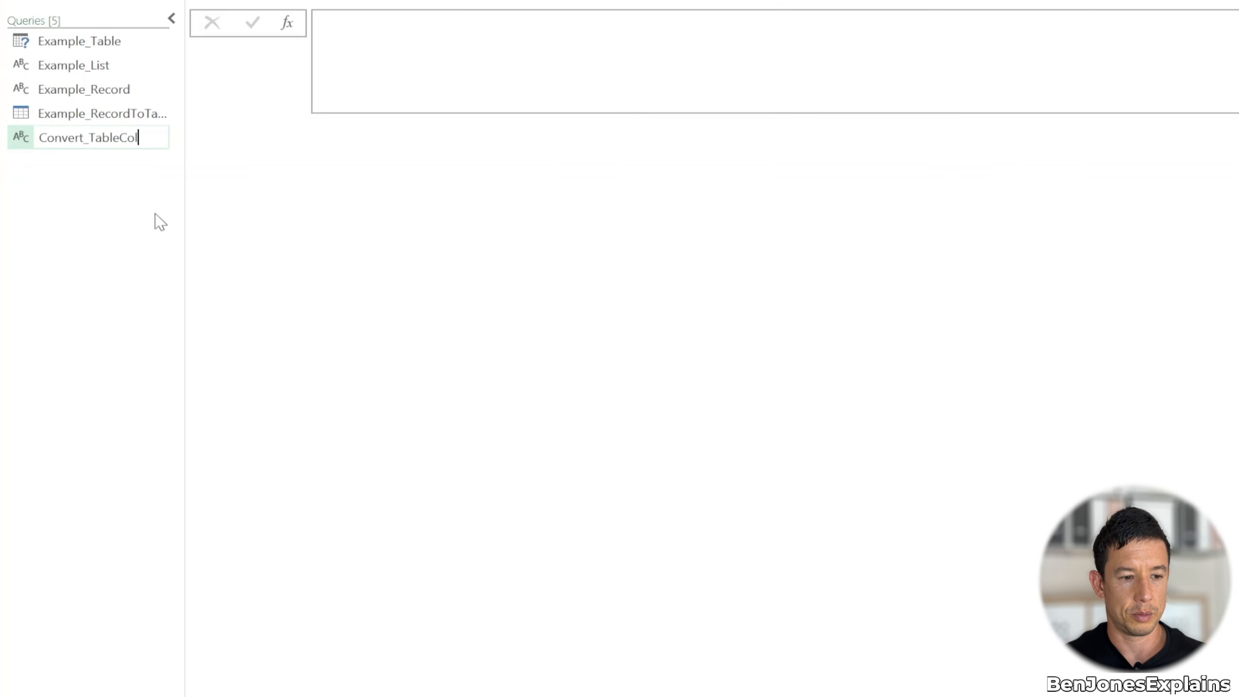
{"action": "type", "text": "_ToList"}
{"action": "key", "text": "Return"}
Start the Convert_TableCol_ToList formula with Table.Column, giving Example_Table as the table argument followed by a comma, and commit it
{"action": "left_click", "coordinate": [525, 47]}
{"action": "type", "text": "=Table.co"}
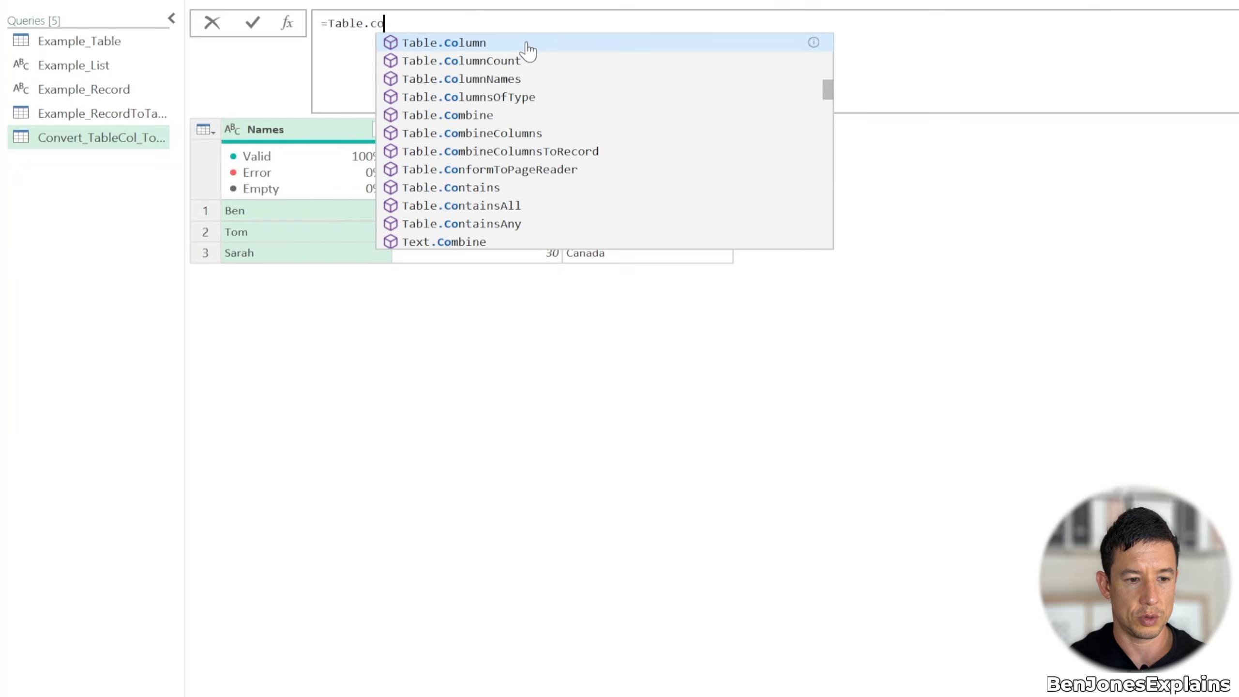
{"action": "left_click", "coordinate": [527, 43]}
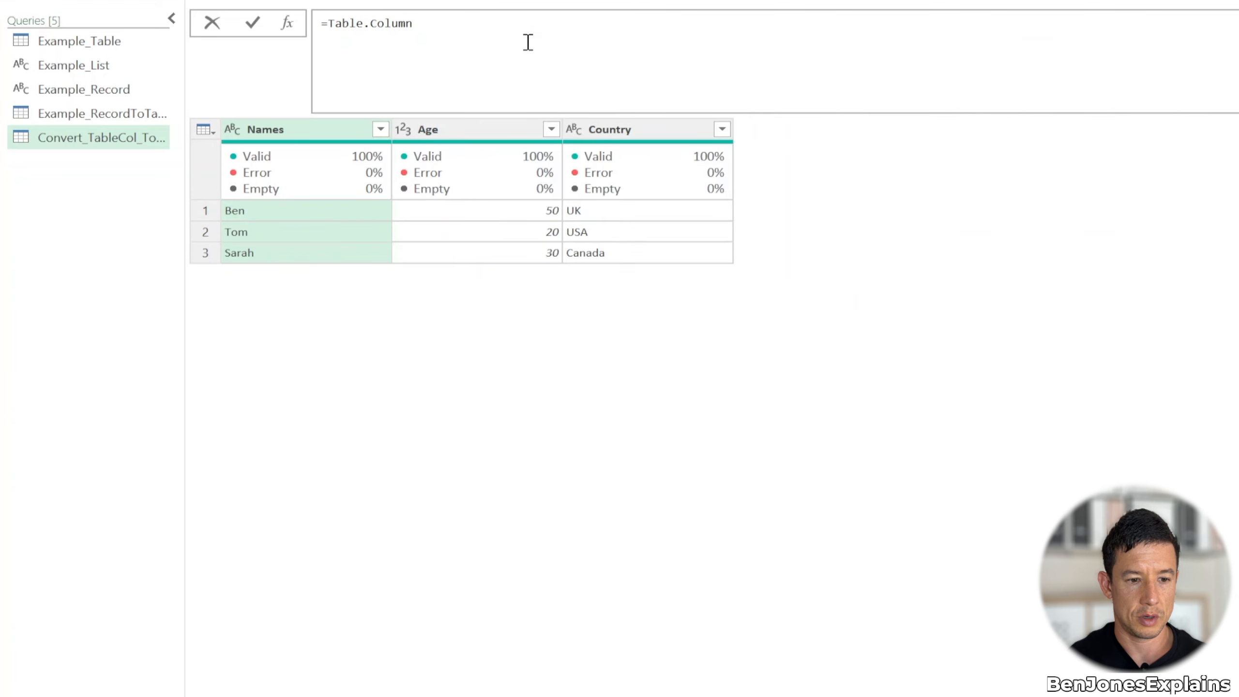
{"action": "type", "text": "("}
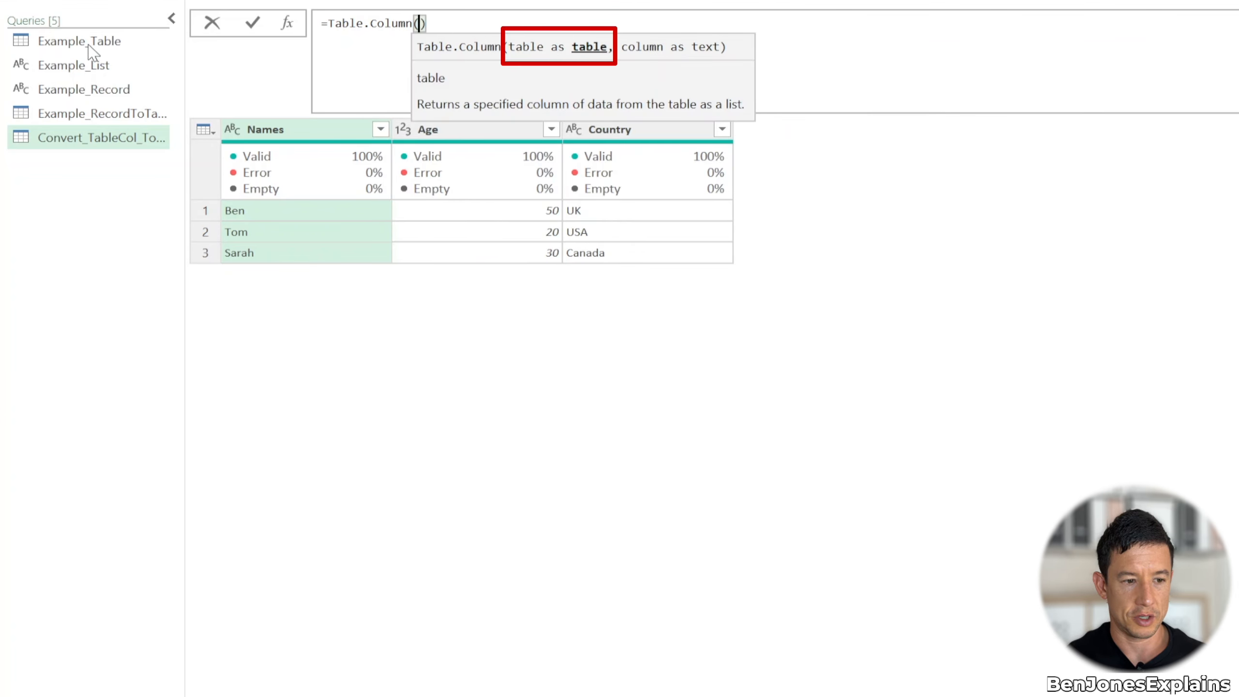
{"action": "type", "text": "Exm"}
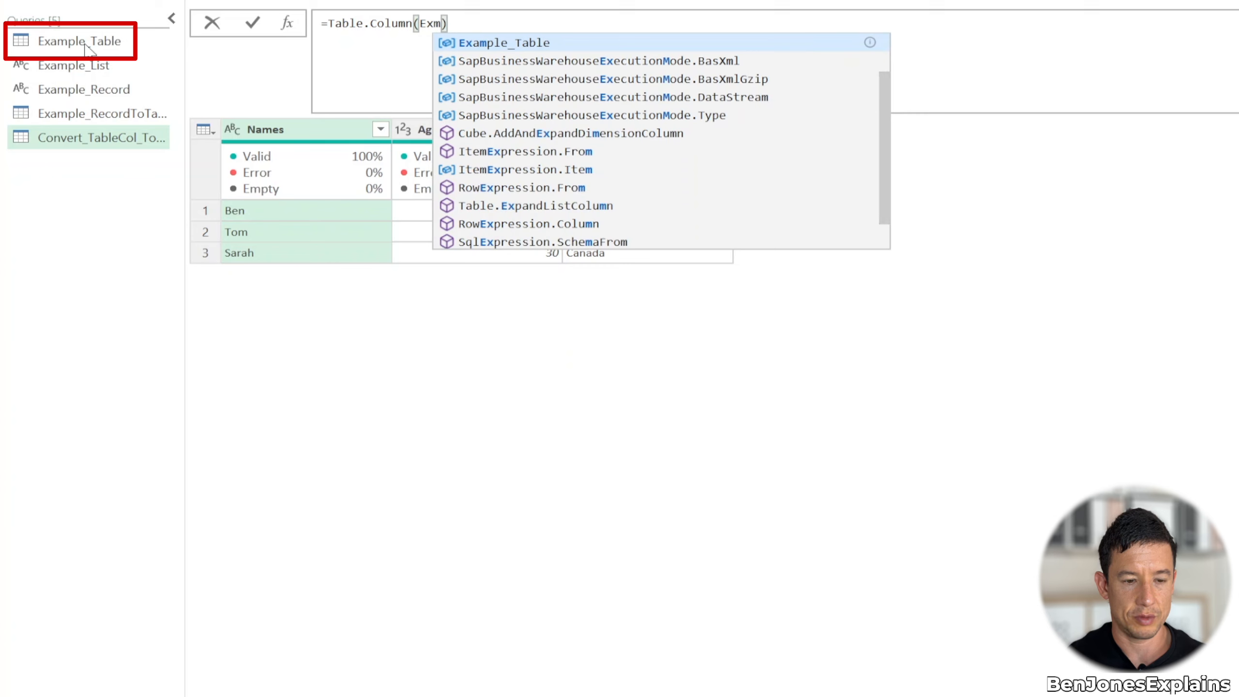
{"action": "key", "text": "Tab"}
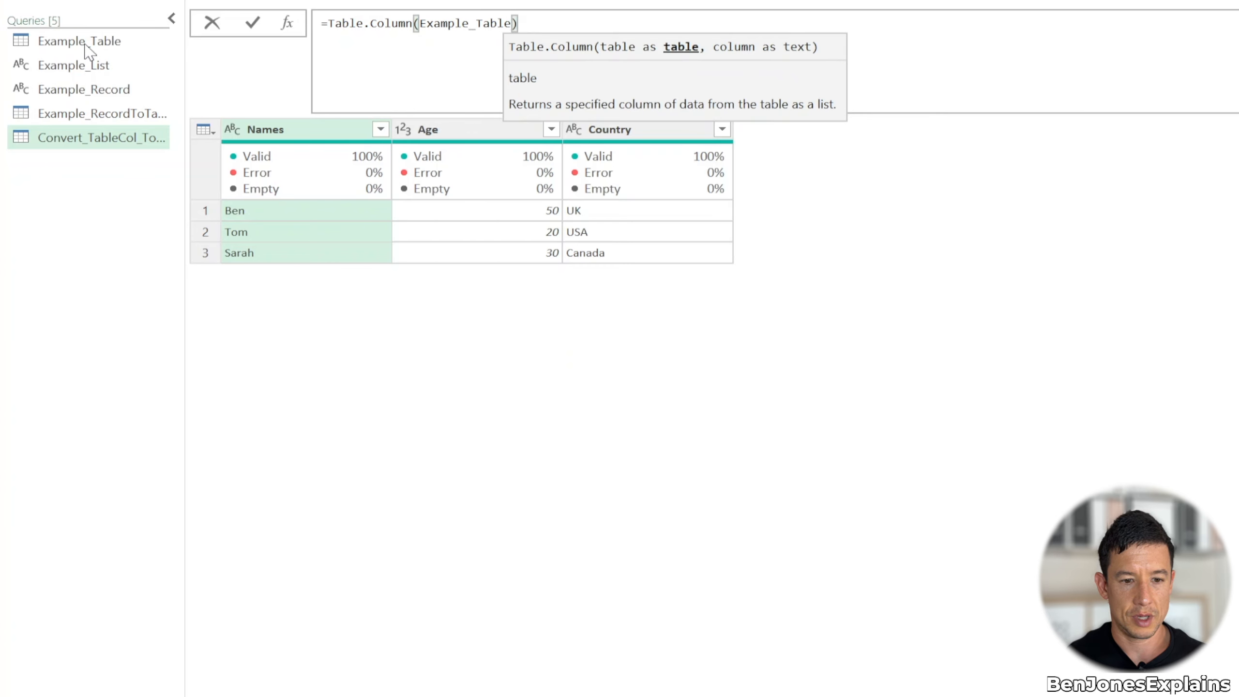
{"action": "type", "text": ","}
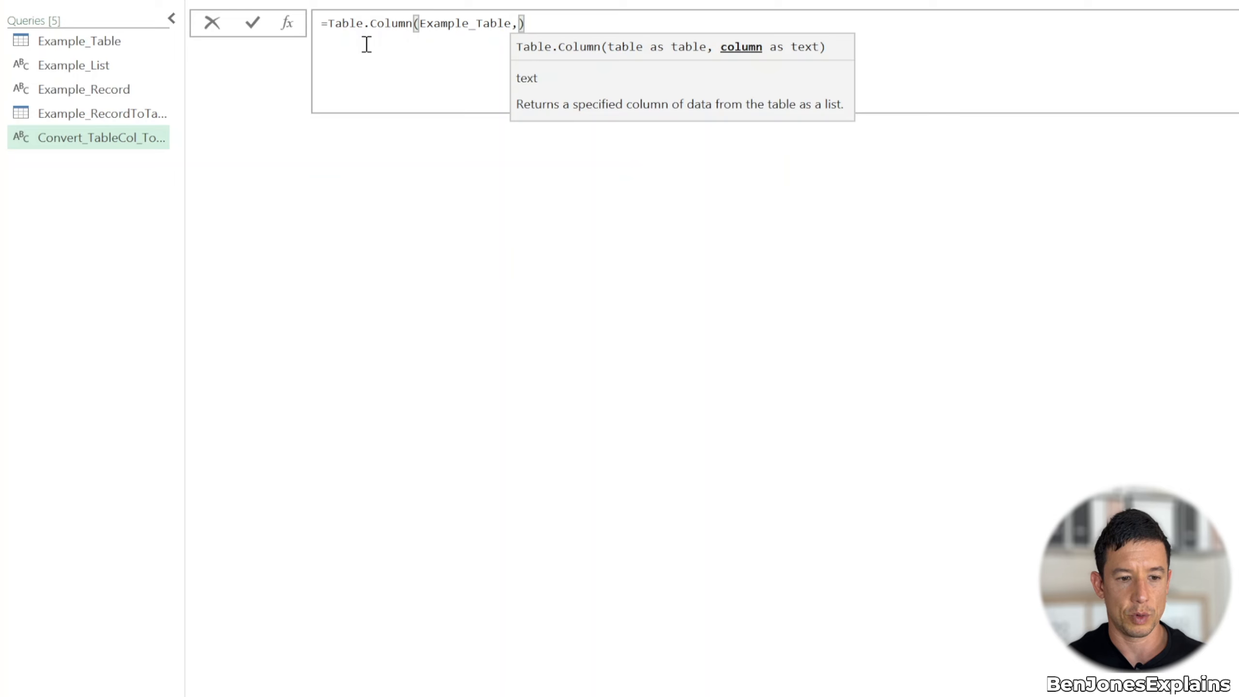
{"action": "key", "text": "Return"}
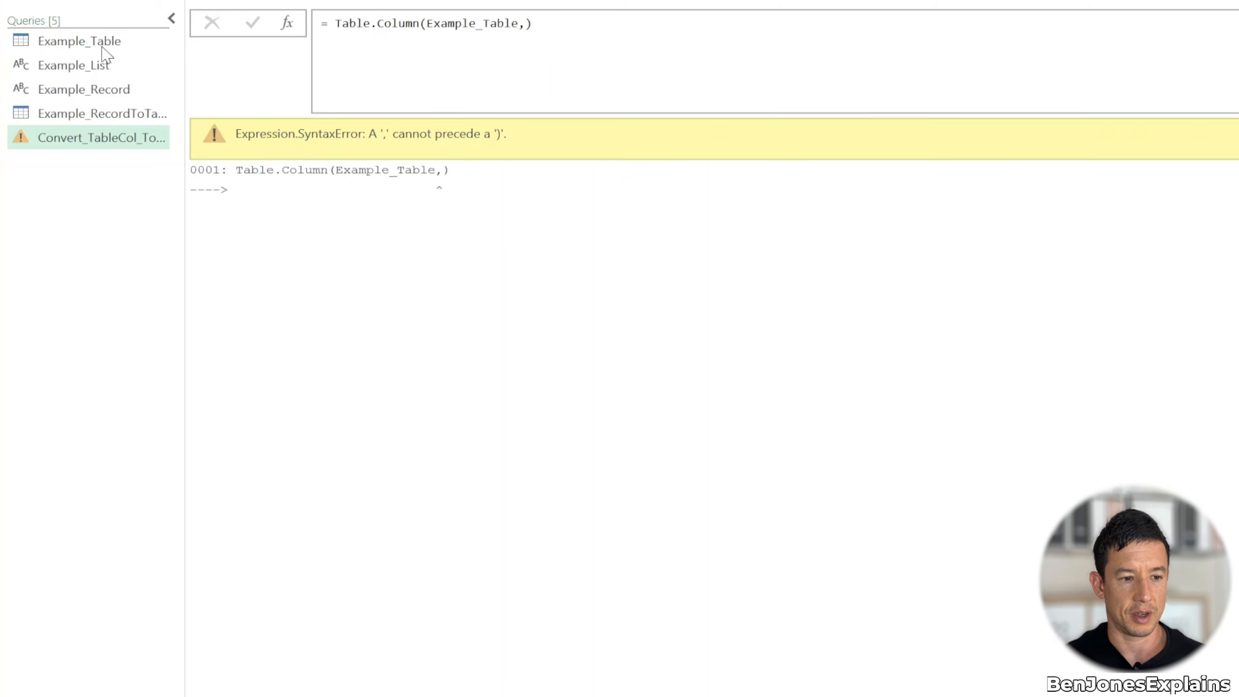
Check the column headers in Example_Table, then complete the Convert_TableCol_ToList formula with "Names" as the column argument and commit it
{"action": "left_click", "coordinate": [101, 43]}
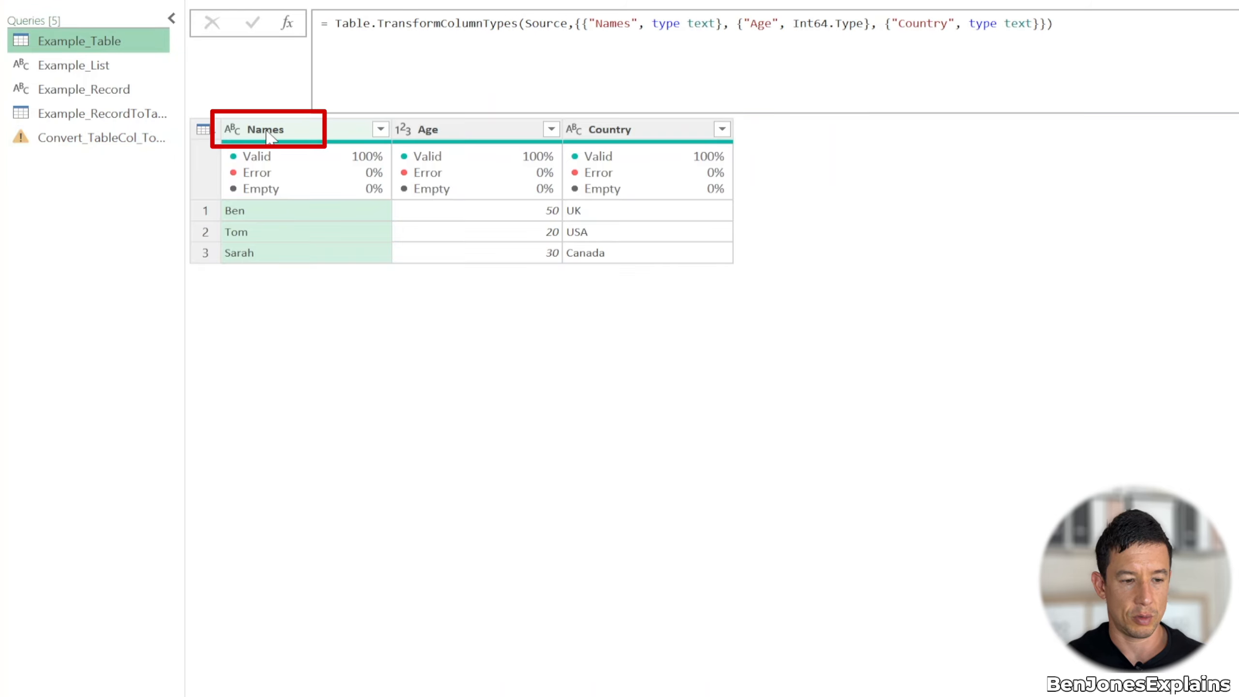
{"action": "left_click", "coordinate": [102, 146]}
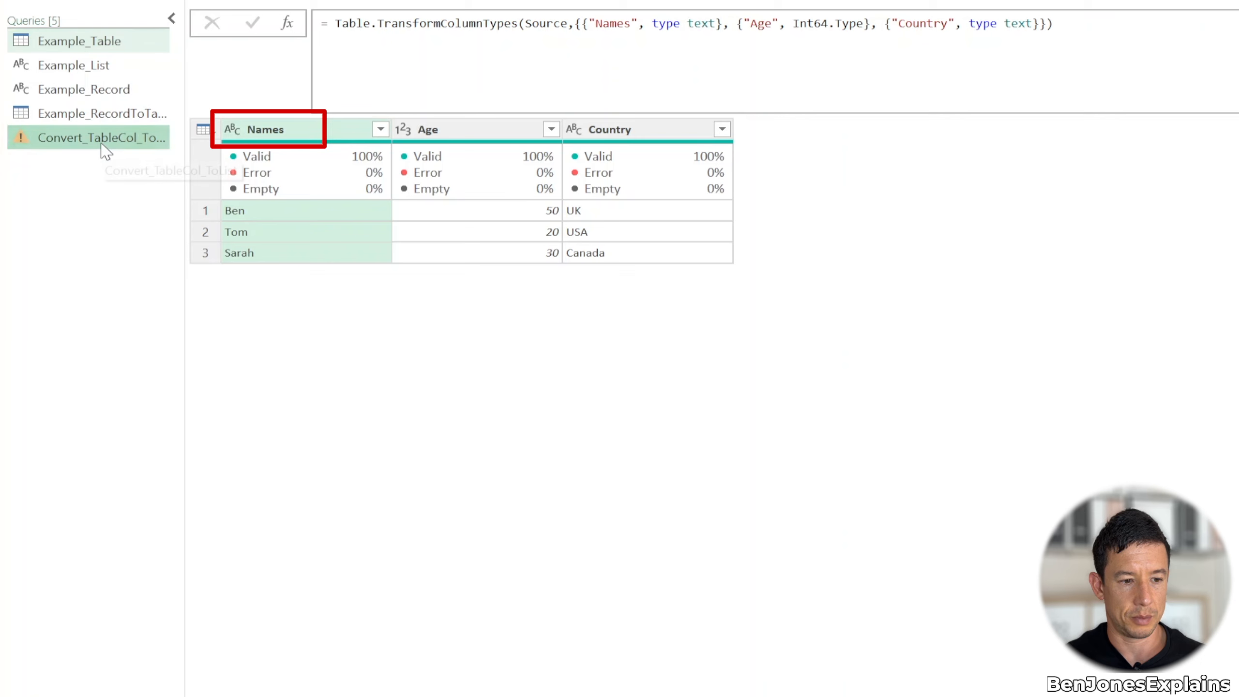
{"action": "left_click", "coordinate": [545, 30]}
{"action": "key", "text": "BackSpace"}
{"action": "type", "text": "\"Names"}
{"action": "key", "text": "Right"}
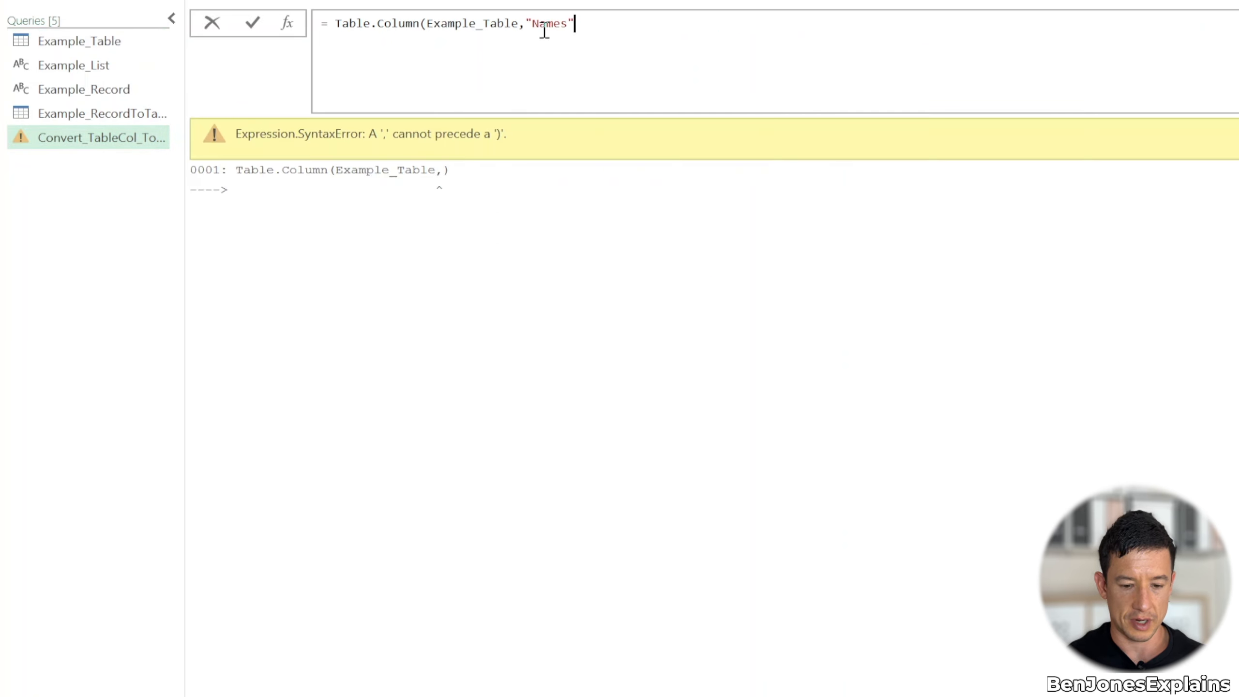
{"action": "type", "text": ")"}
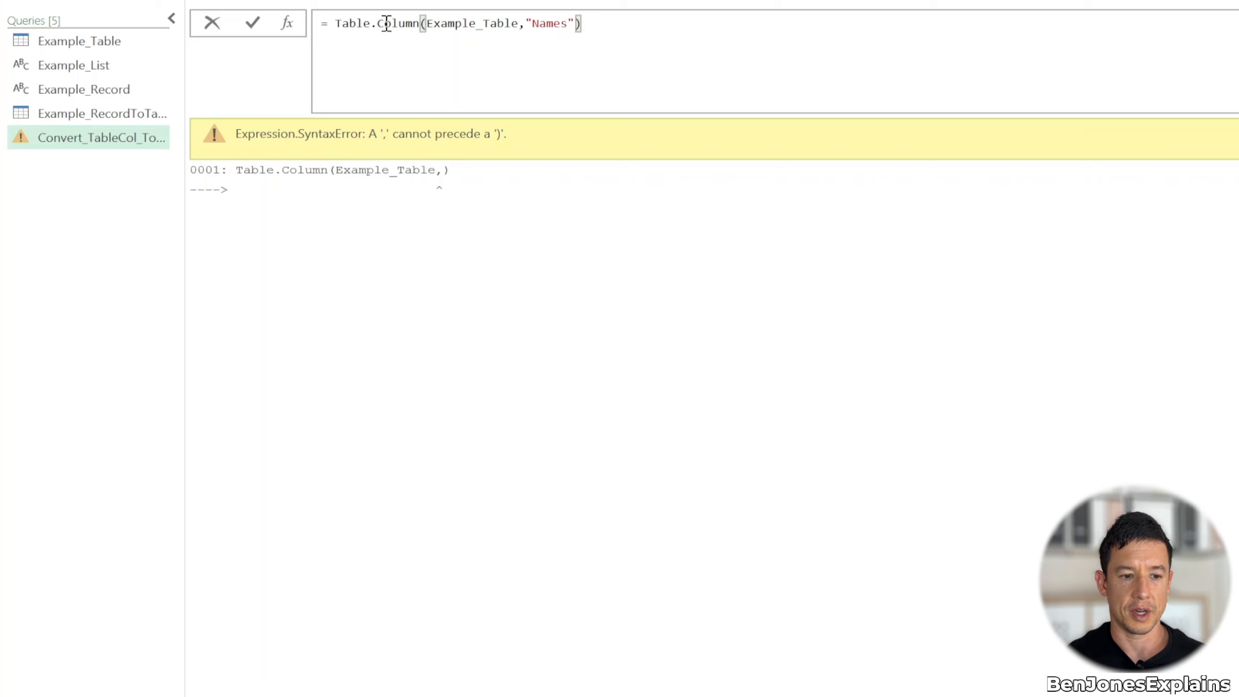
{"action": "key", "text": "Return"}
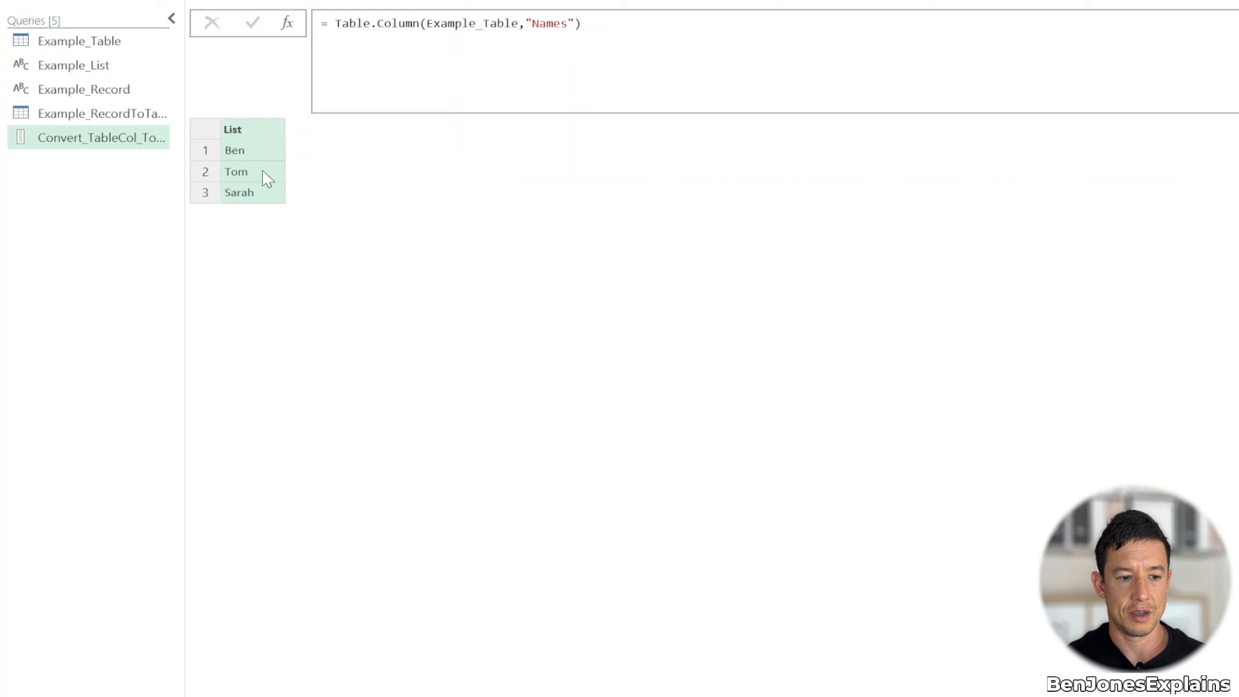
Compare the Names column in Example_Table with the list in Convert_TableCol_ToList
{"action": "left_click", "coordinate": [103, 41]}
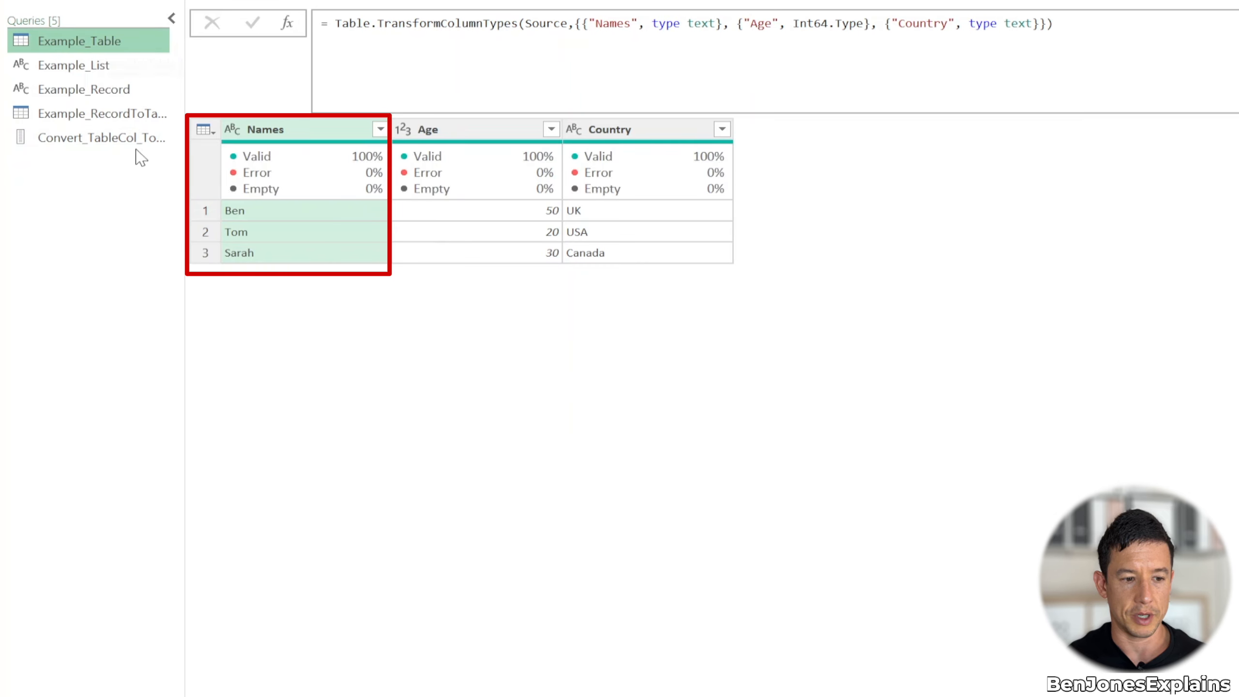
{"action": "left_click", "coordinate": [132, 139]}
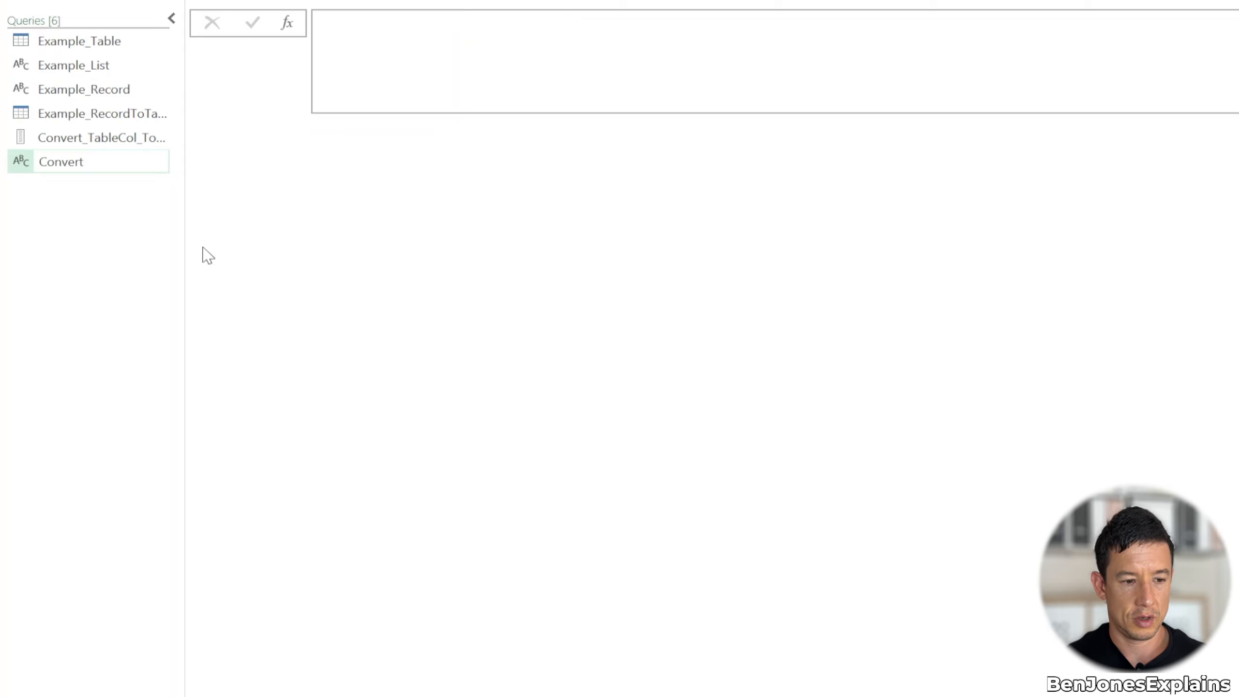
Name the new query Convert_Record_ToTable
{"action": "type", "text": "_Re"}
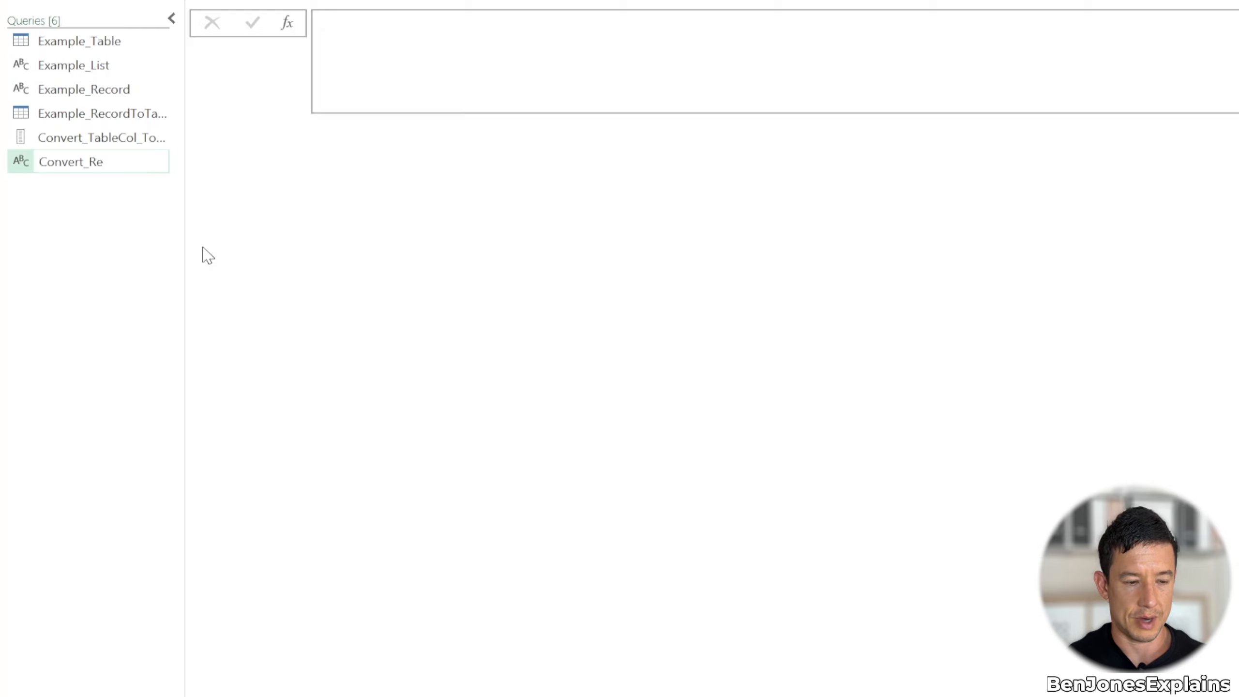
{"action": "type", "text": "cord_ToTable"}
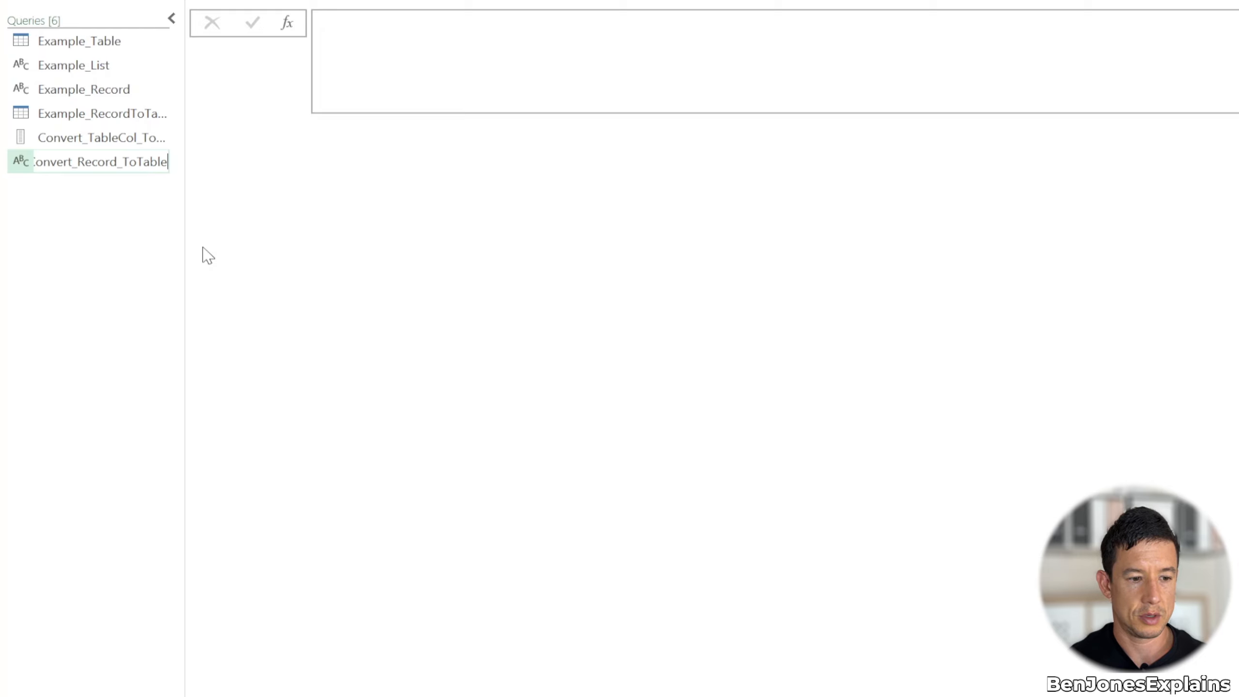
Enter and commit a Record.ToTable formula whose record has a Name field with the sample first name and a Country field of "UK"
{"action": "left_click", "coordinate": [430, 46]}
{"action": "type", "text": "="}
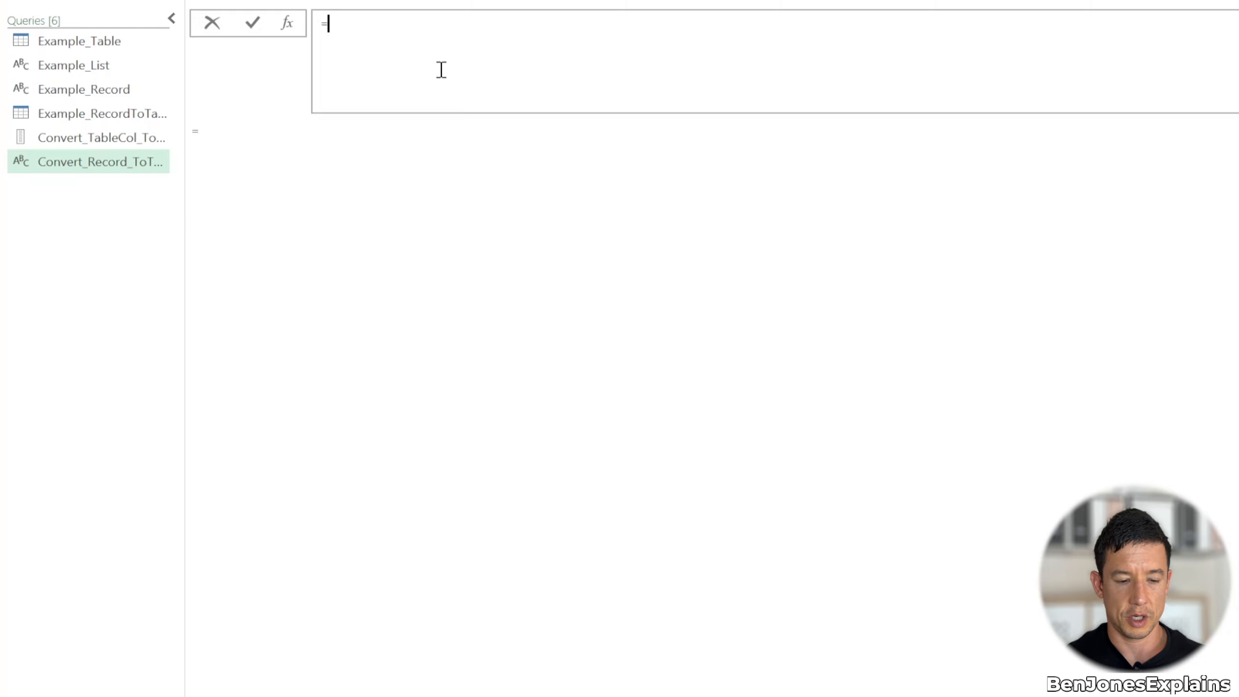
{"action": "type", "text": "Record.ToTable("}
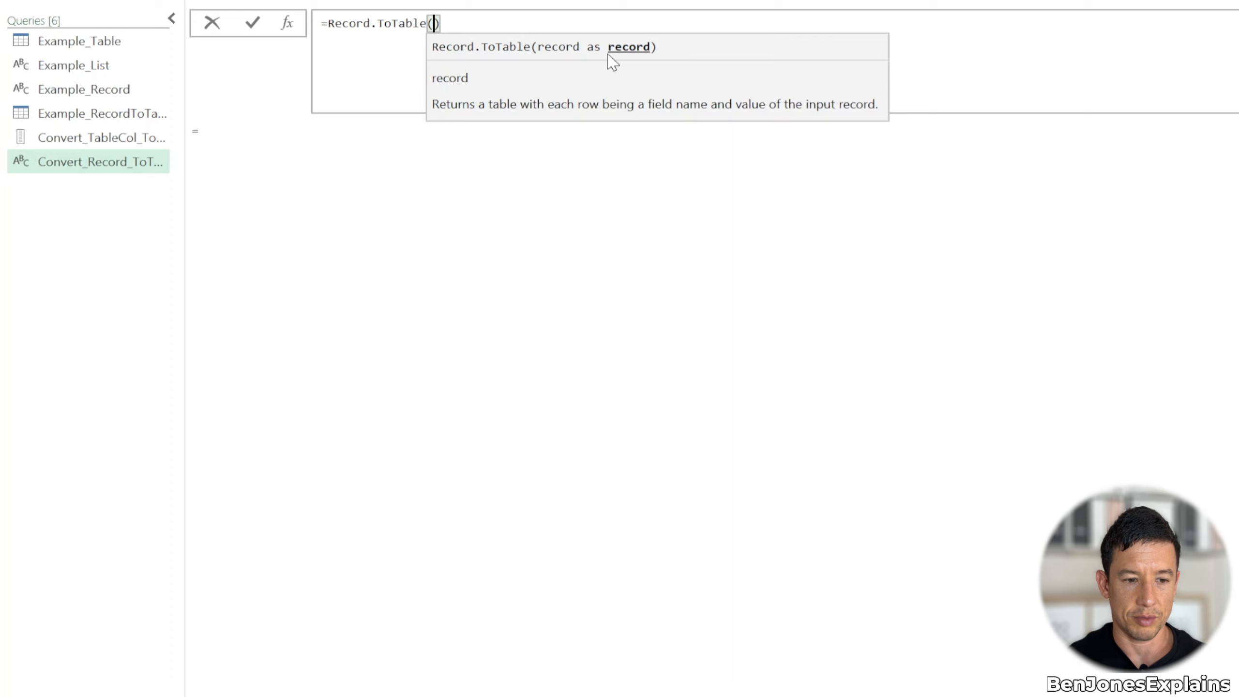
{"action": "type", "text": "["}
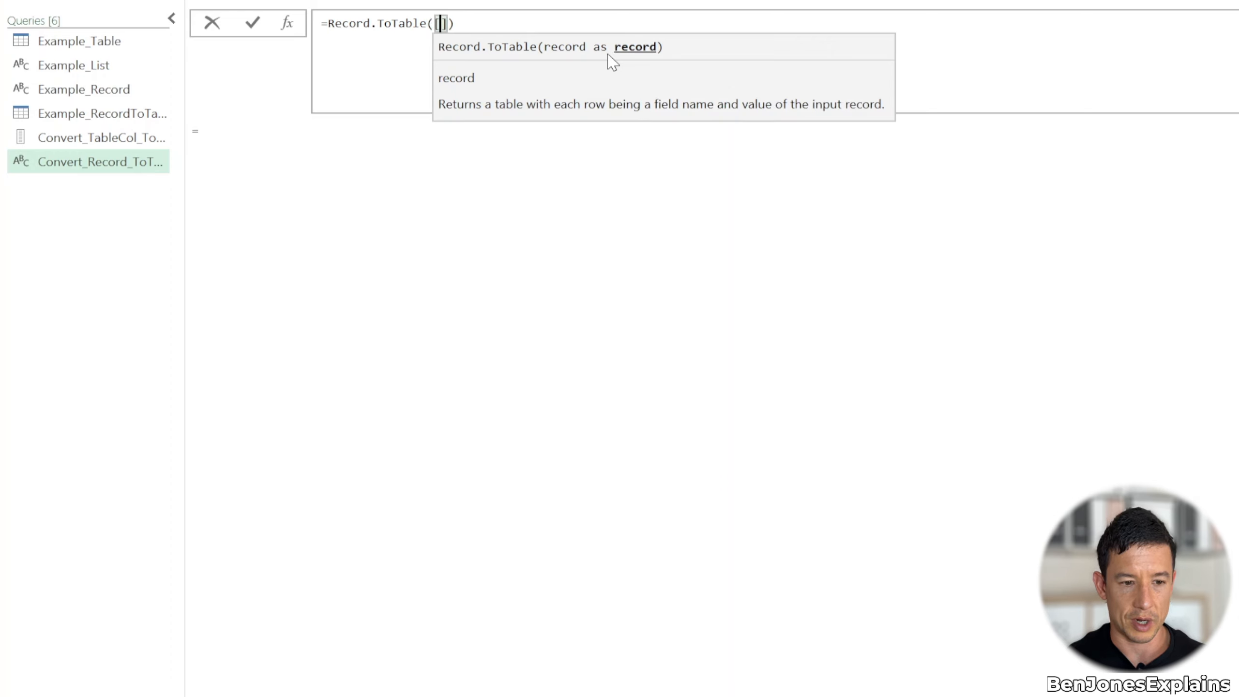
{"action": "type", "text": "Name="}
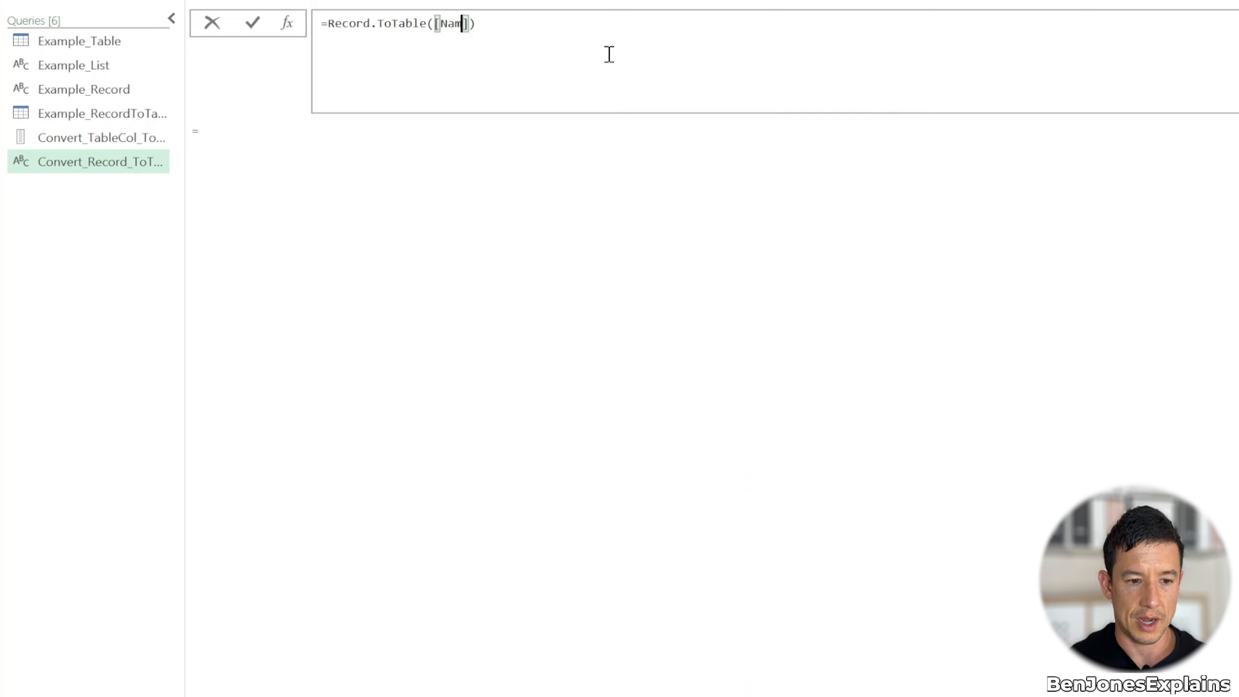
{"action": "type", "text": "\"Ben\","}
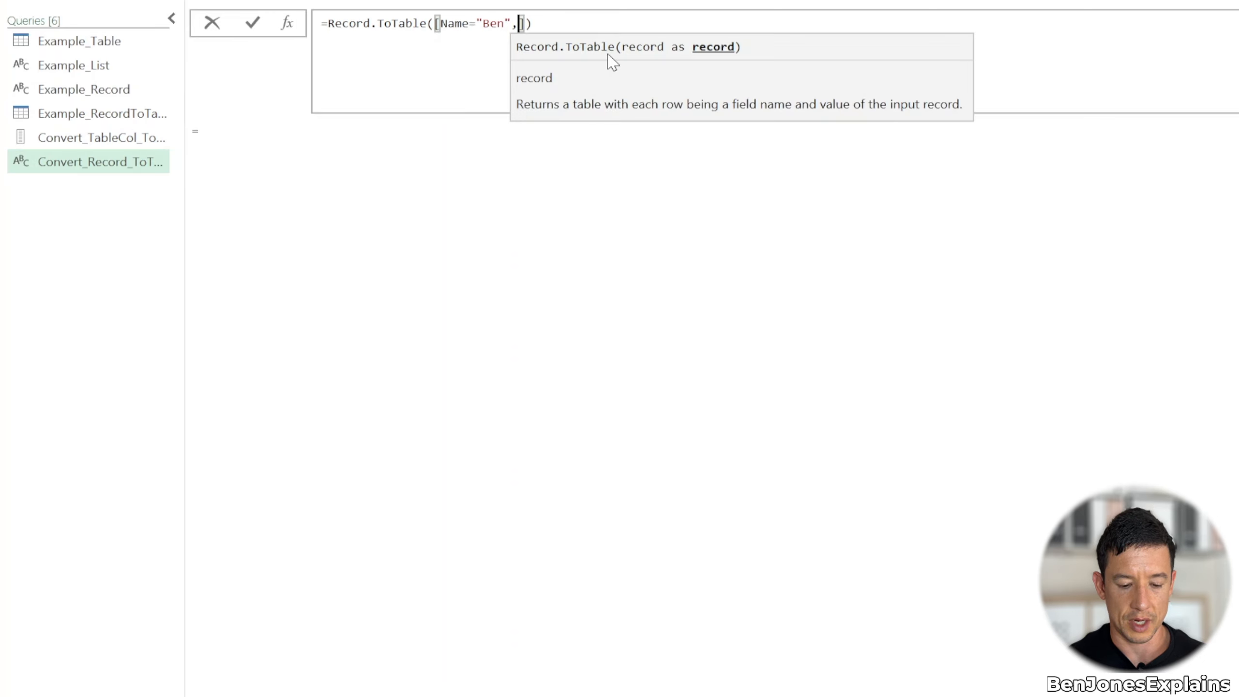
{"action": "type", "text": "Country=\""}
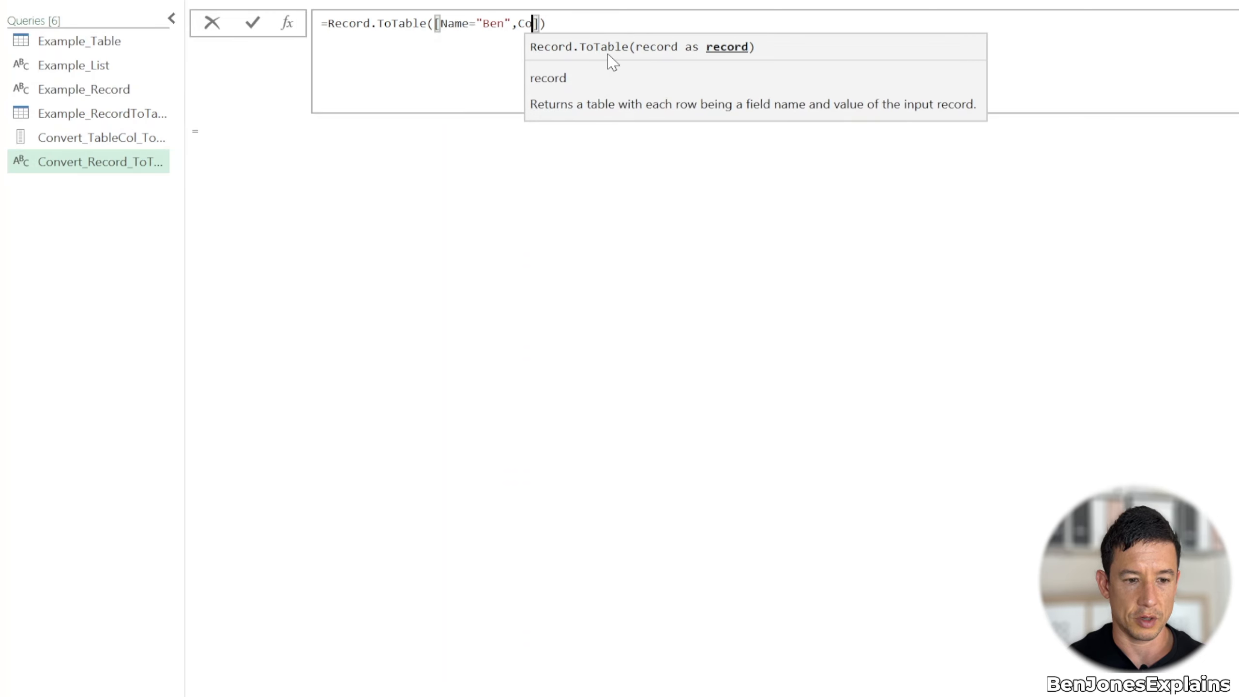
{"action": "type", "text": "UK"}
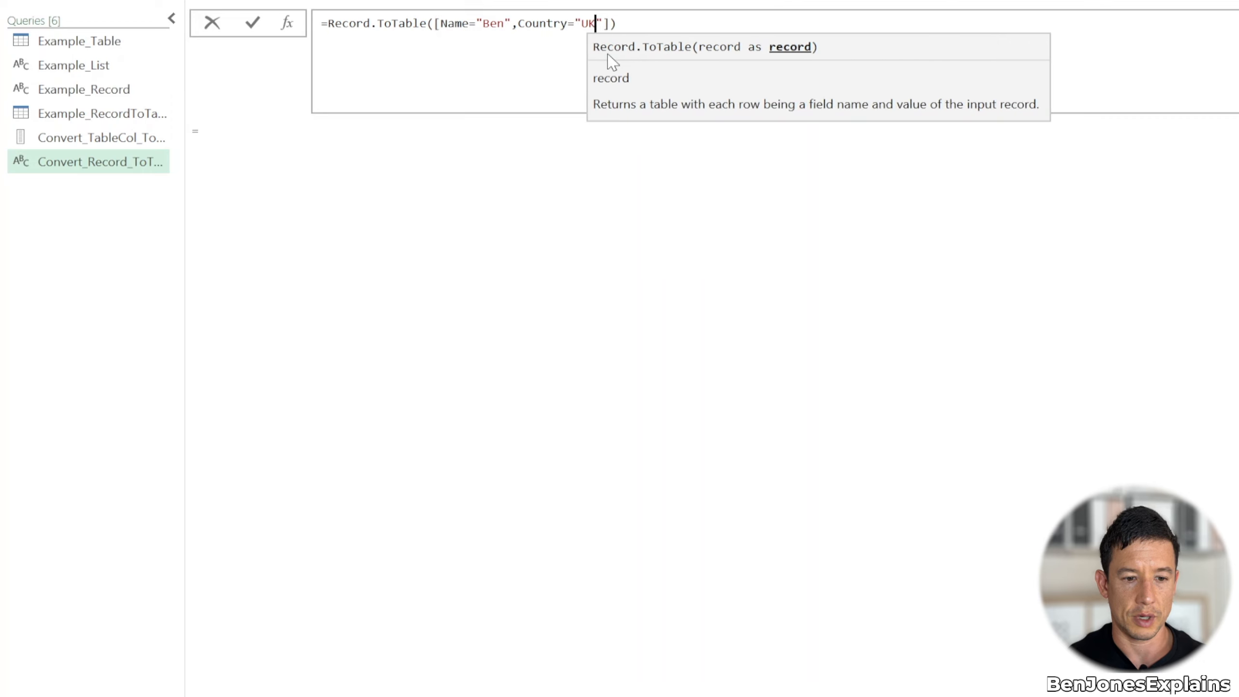
{"action": "key", "text": "End"}
{"action": "key", "text": "End"}
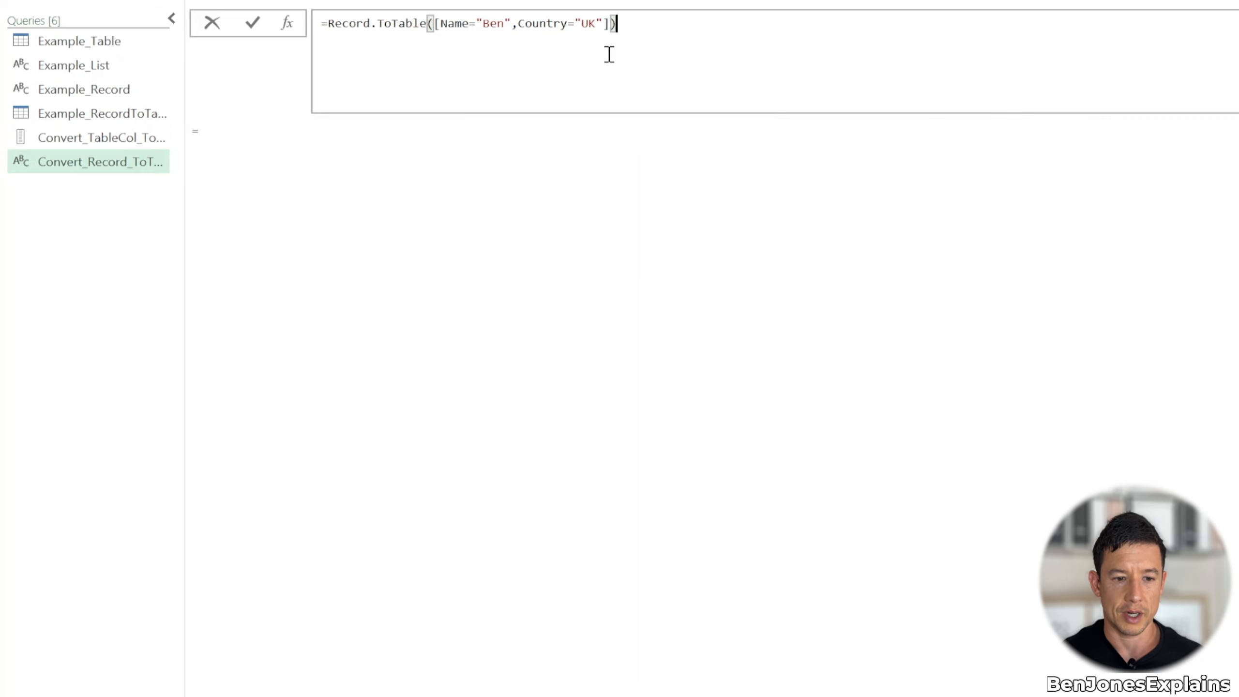
{"action": "key", "text": "Return"}
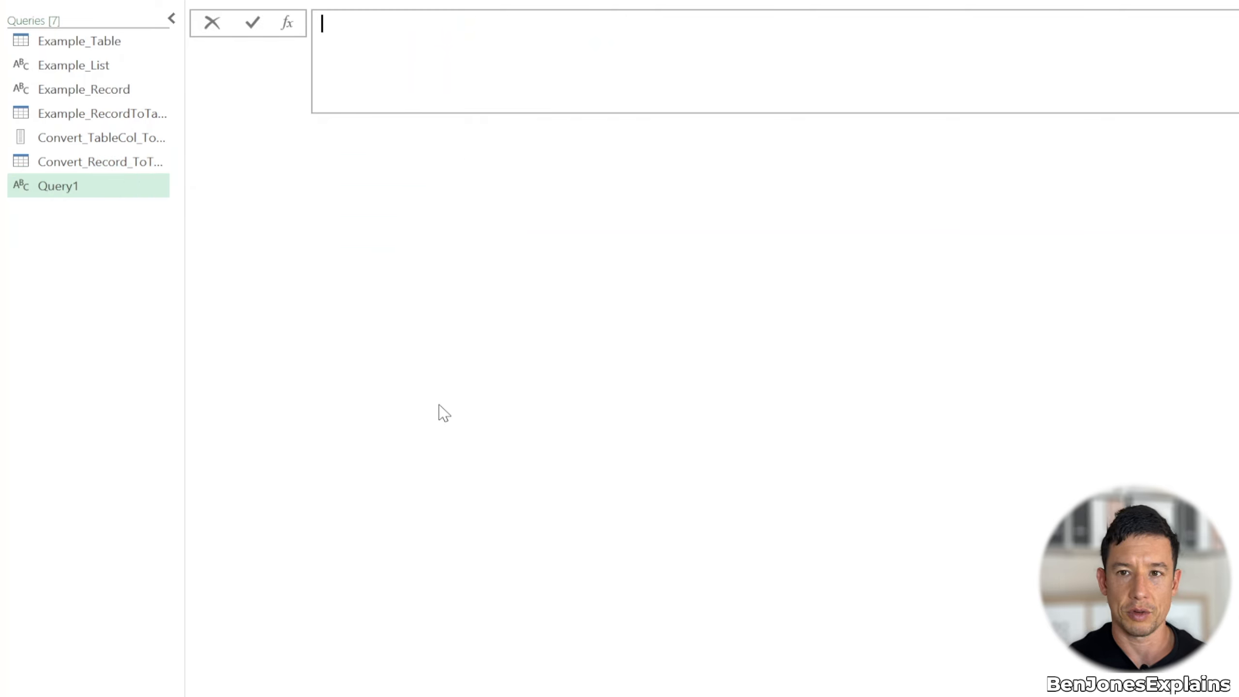
Name the new blank query Convert_Table_ToRecords
{"action": "key", "text": "F2"}
{"action": "type", "text": "Co"}
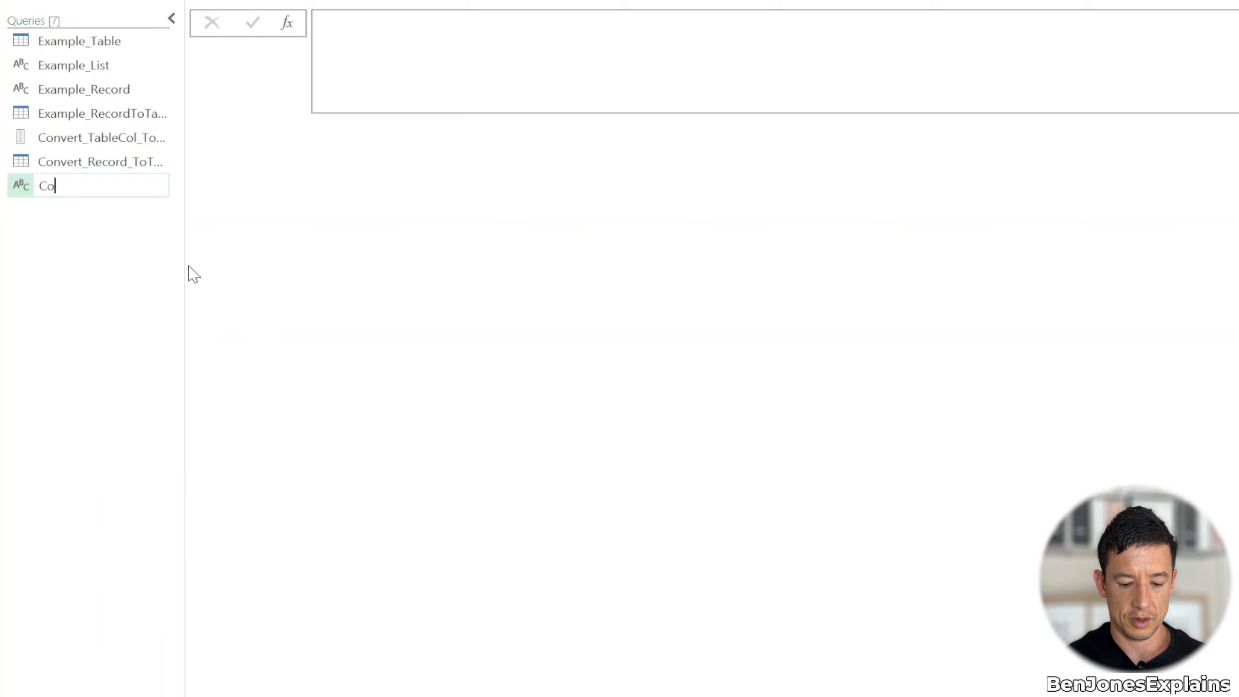
{"action": "type", "text": "nvert_Table_ToRecords"}
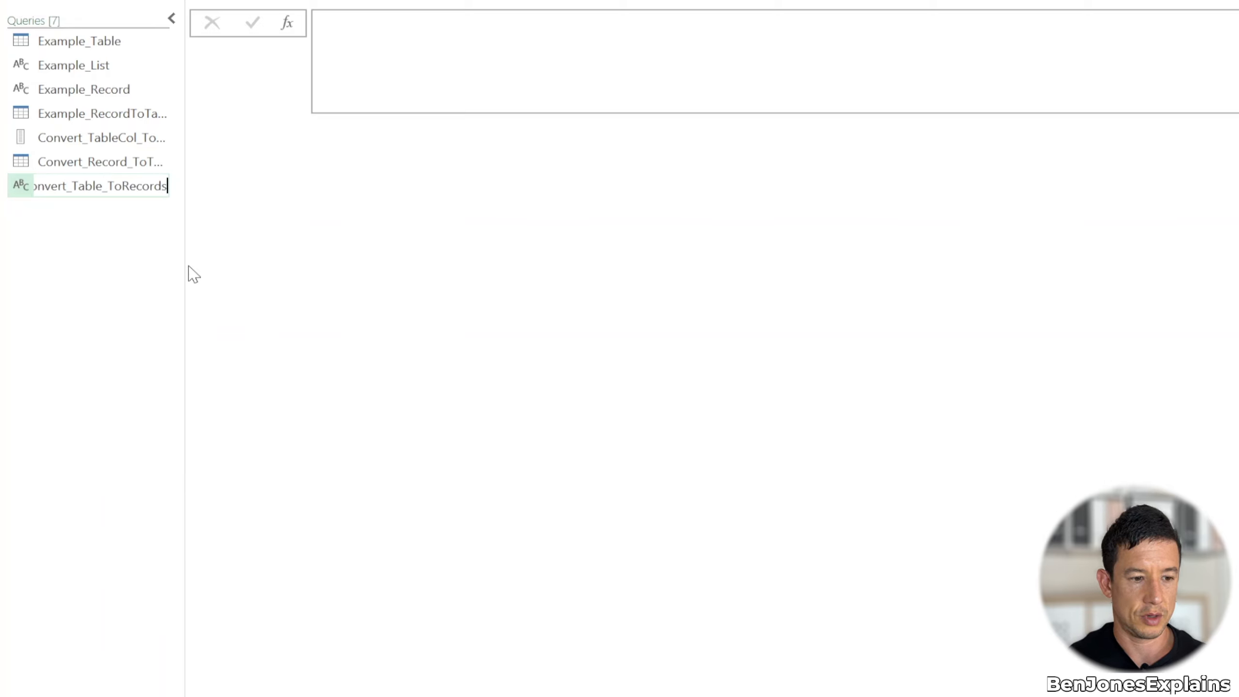
Enter and commit the formula =Table.ToRecords(Example_Table) in the Convert_Table_ToRecords query
{"action": "left_click", "coordinate": [415, 62]}
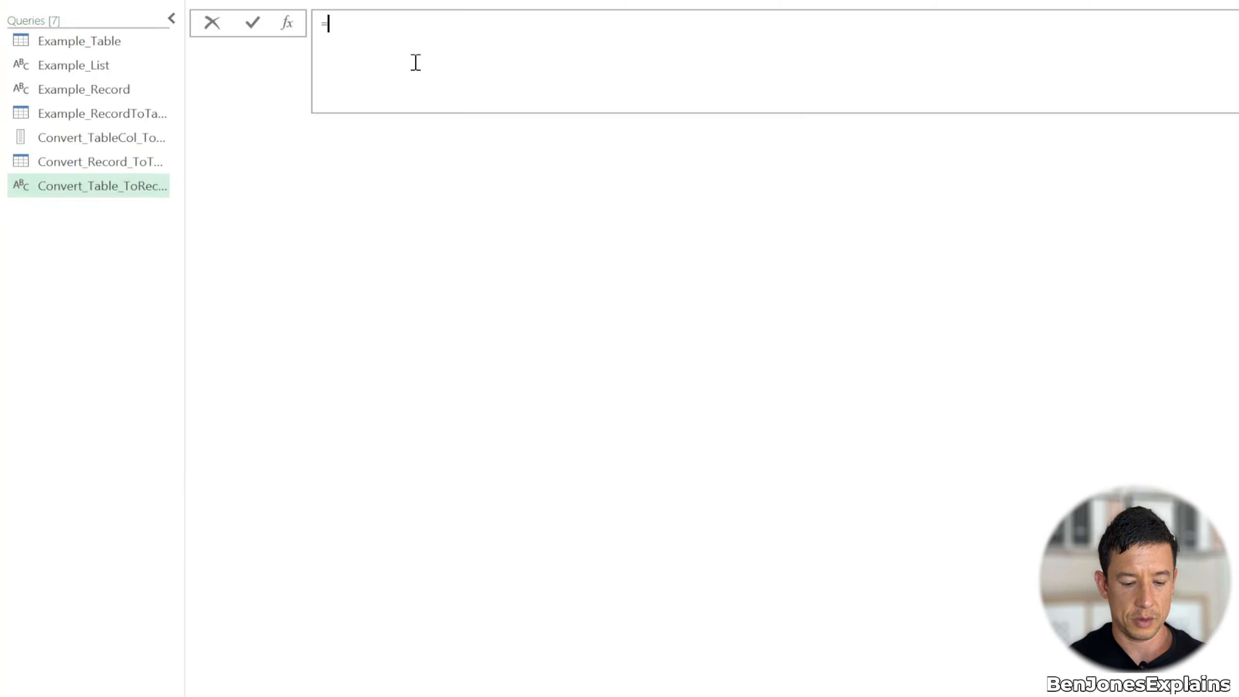
{"action": "type", "text": "Table.To"}
{"action": "key", "text": "Down"}
{"action": "key", "text": "Down"}
{"action": "key", "text": "Down"}
{"action": "key", "text": "Down"}
{"action": "key", "text": "Down"}
{"action": "key", "text": "Up"}
{"action": "key", "text": "Tab"}
{"action": "type", "text": "("}
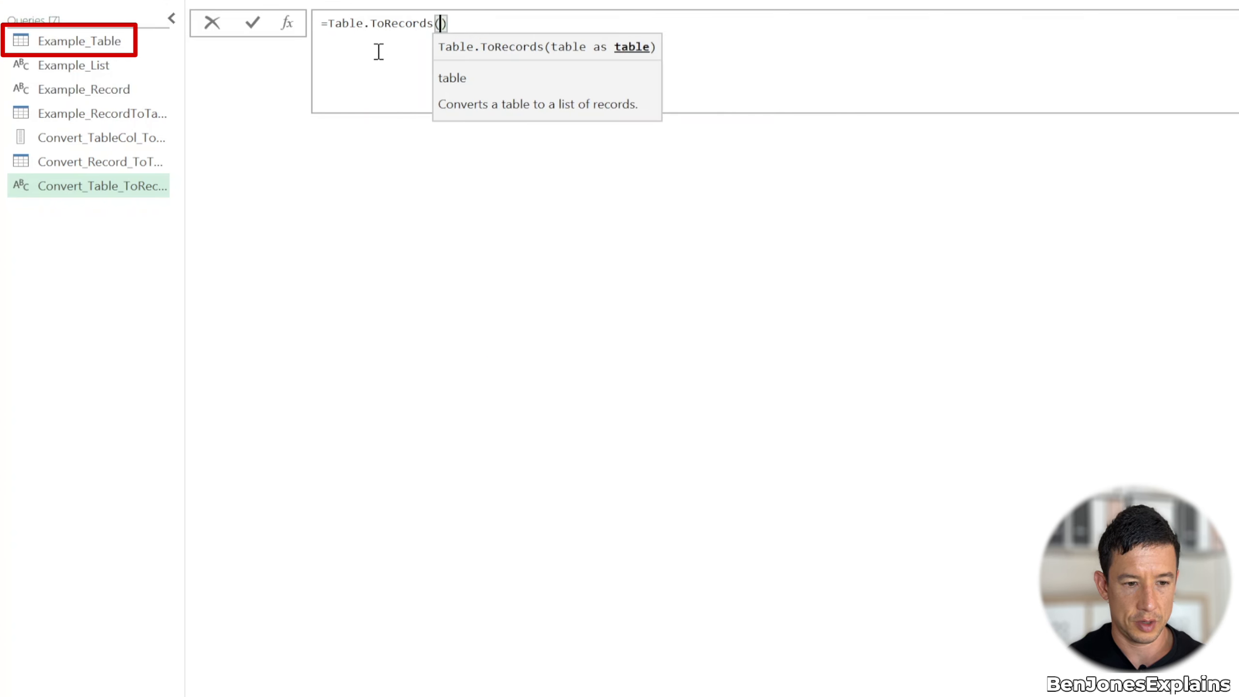
{"action": "type", "text": "Exa"}
{"action": "key", "text": "Tab"}
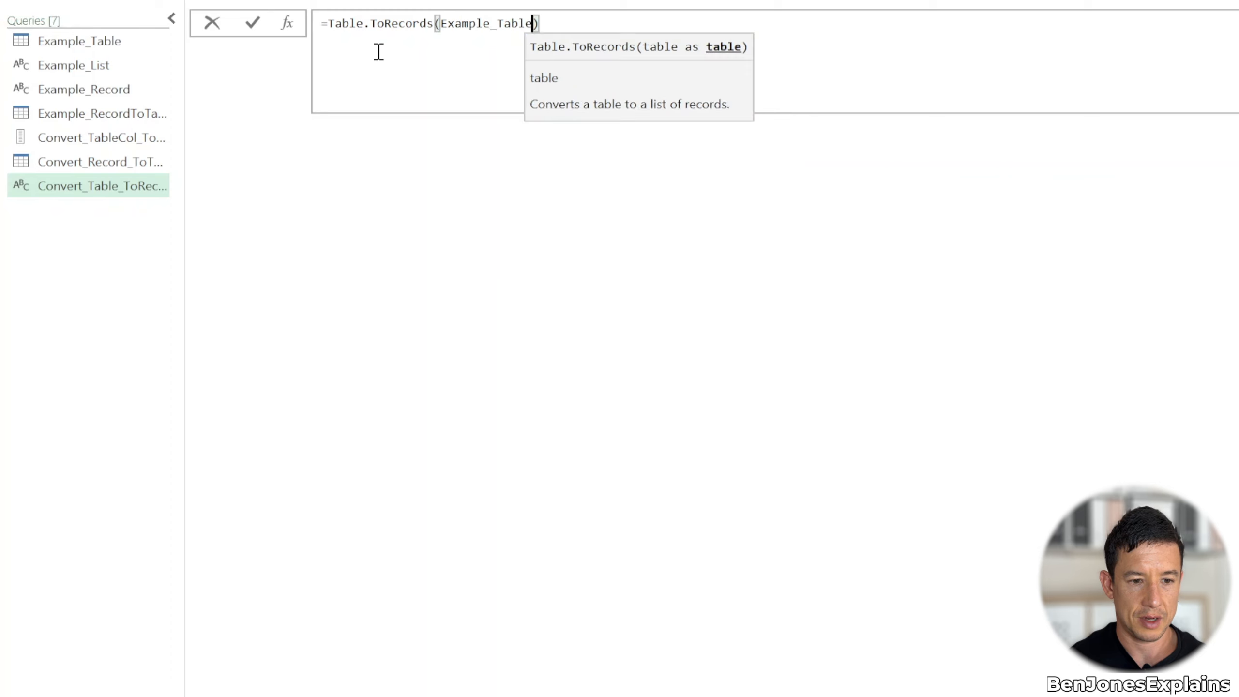
{"action": "key", "text": "Right"}
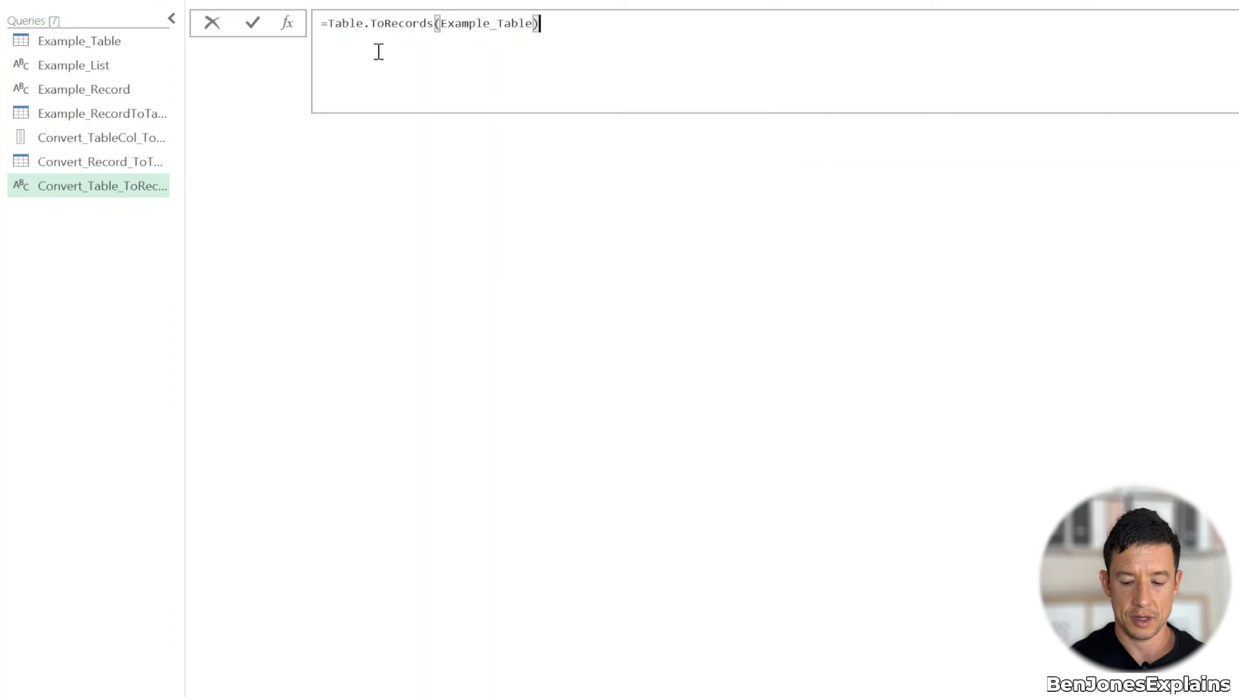
{"action": "key", "text": "Return"}
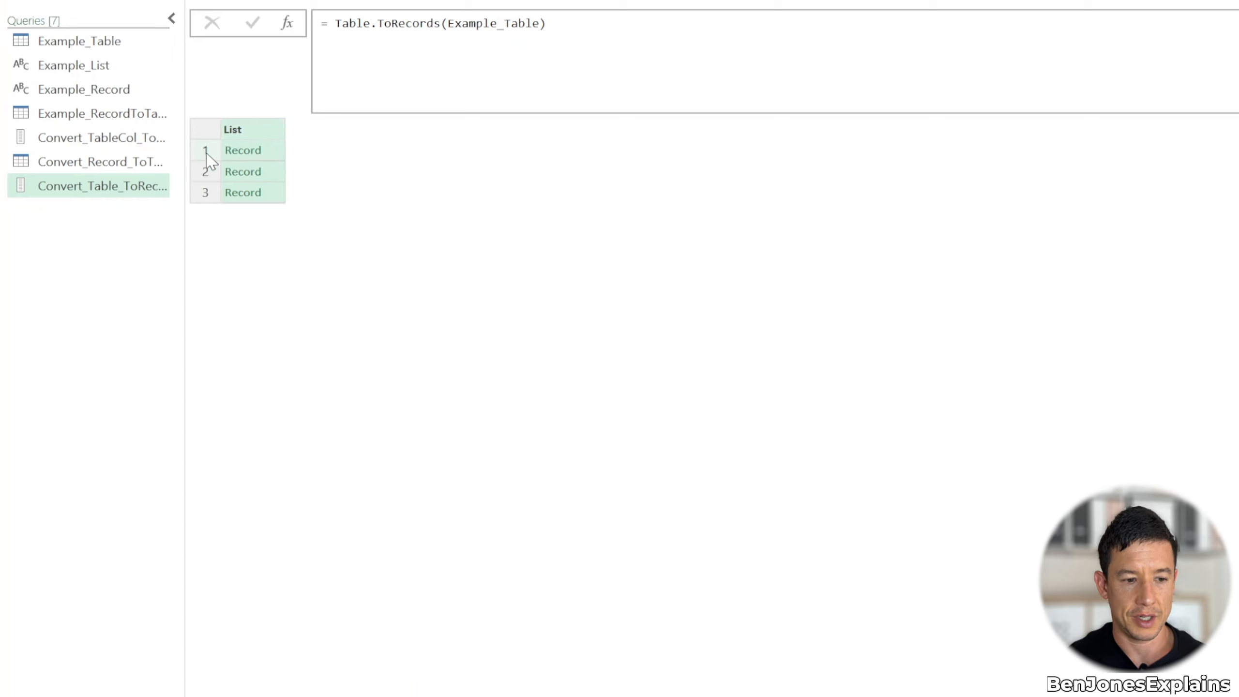
Drill into the first record of the Convert_Table_ToRecords list and compare it with the first row of Example_Table
{"action": "left_click", "coordinate": [237, 152]}
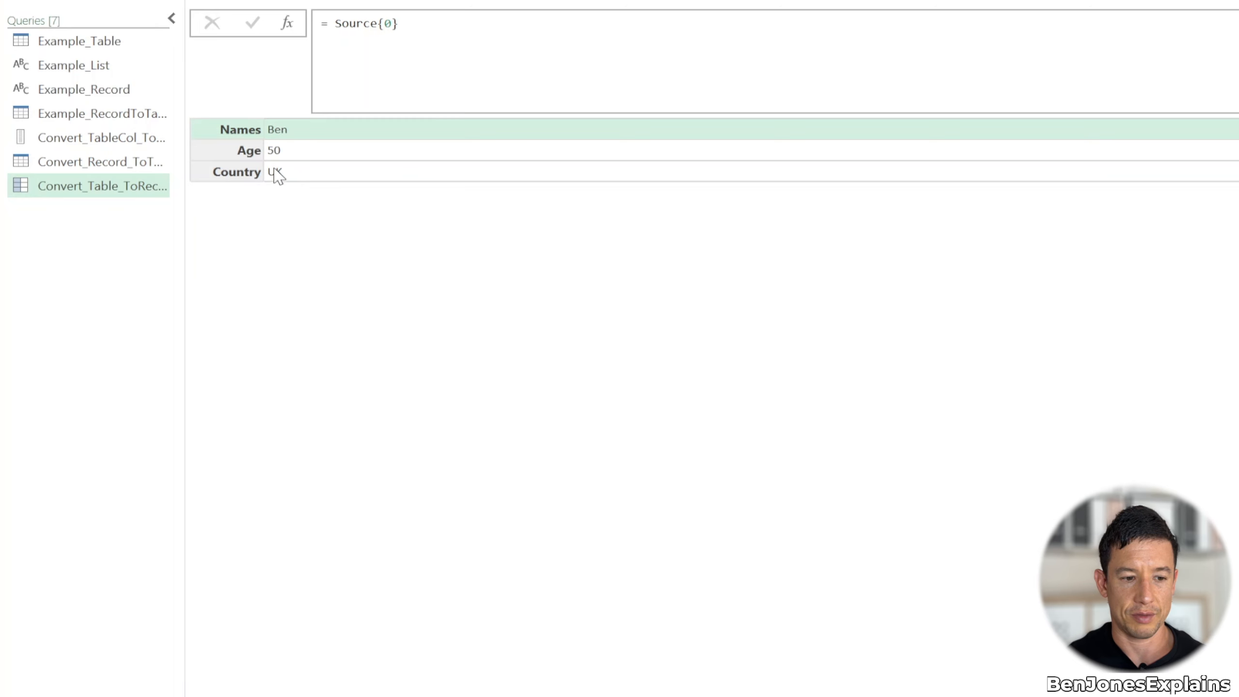
{"action": "left_click", "coordinate": [92, 42]}
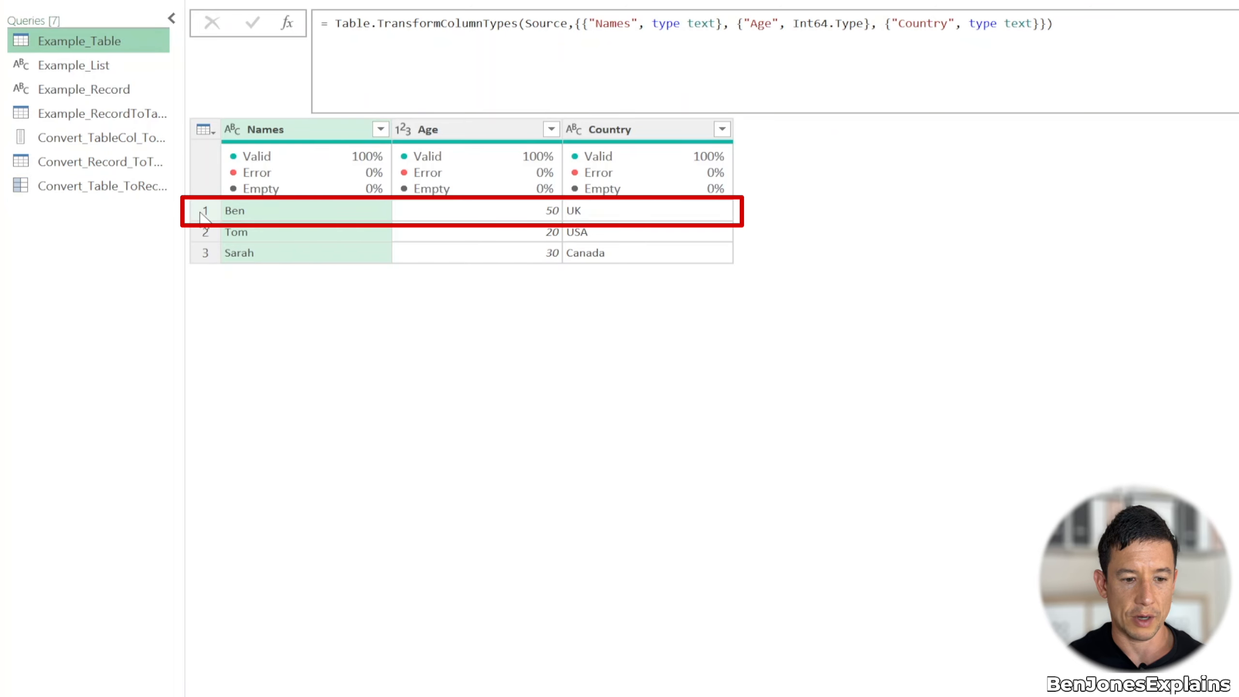